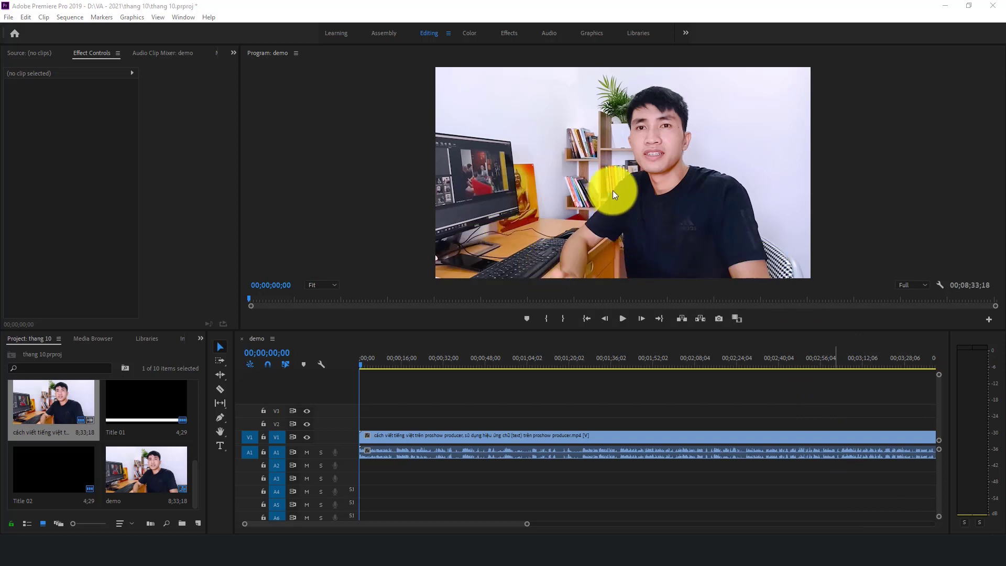
# Create a new 1920x1080, 29.97 fps legacy title named Title 03
pyautogui.click(470, 413)
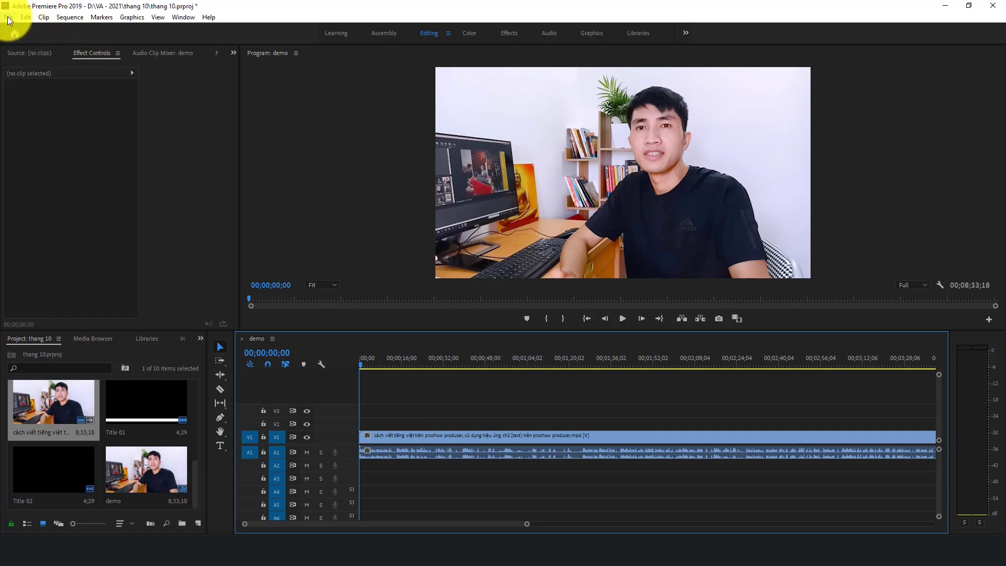
pyautogui.click(9, 19)
pyautogui.moveTo(29, 28)
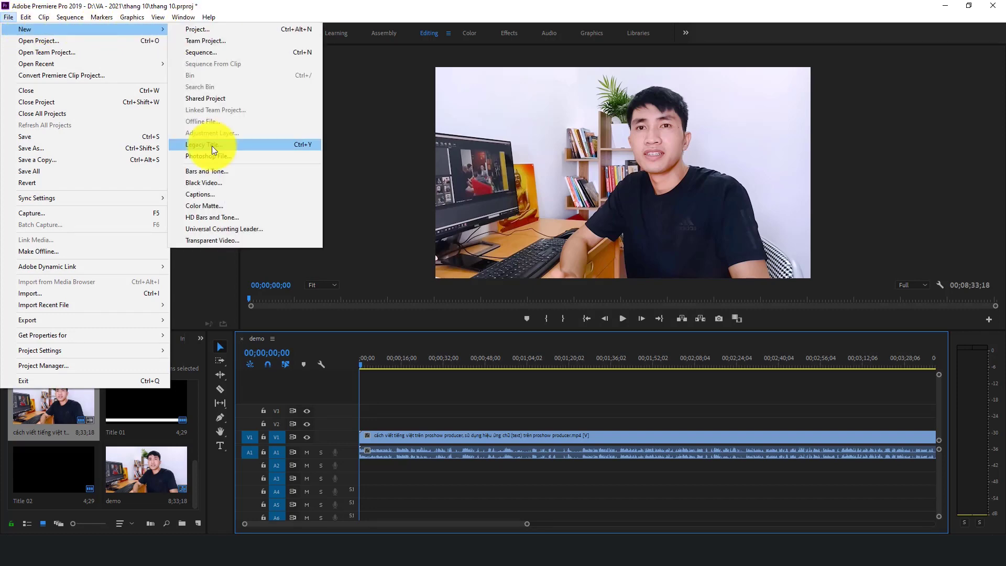
pyautogui.click(212, 146)
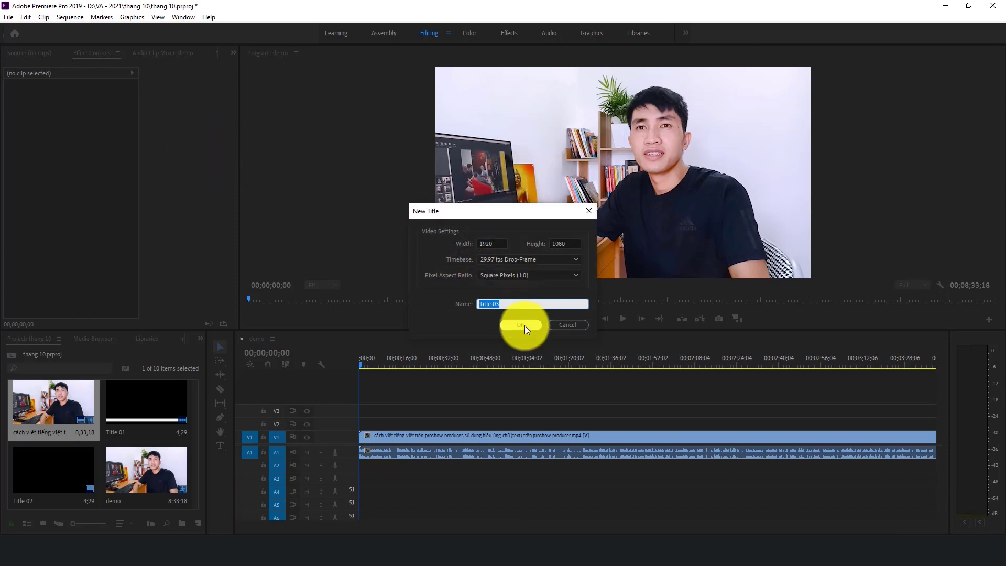
pyautogui.click(524, 326)
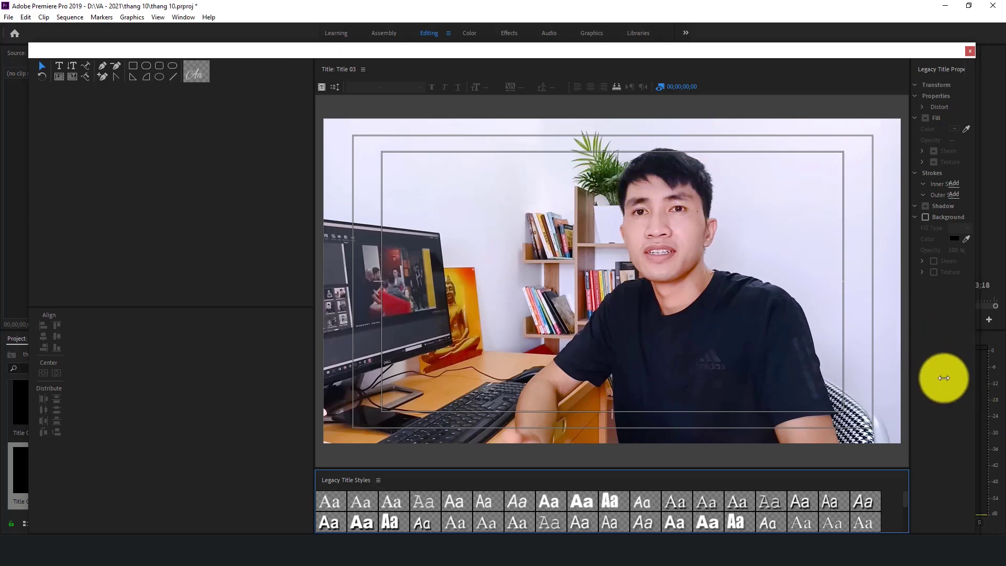
# Resize and reposition the Title 03 editor to enlarge the canvas, and pick the Rectangle Tool
pyautogui.moveTo(976, 381); pyautogui.dragTo(452, 168)
pyautogui.moveTo(379, 45); pyautogui.dragTo(386, 27)
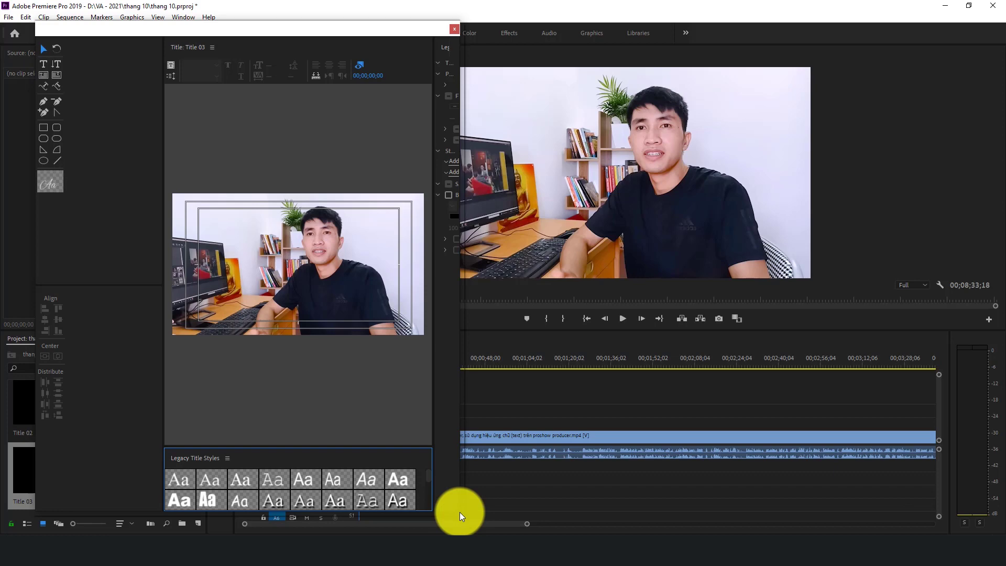
pyautogui.moveTo(460, 512)
pyautogui.mouseDown()
pyautogui.moveTo(825, 533)
pyautogui.moveTo(963, 523)
pyautogui.mouseUp()
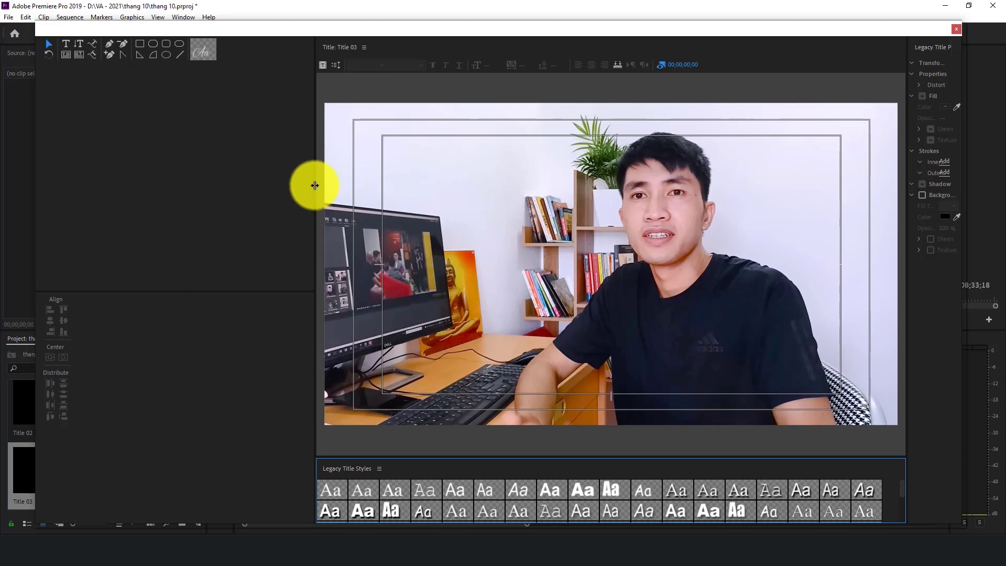
pyautogui.moveTo(315, 185); pyautogui.dragTo(115, 187)
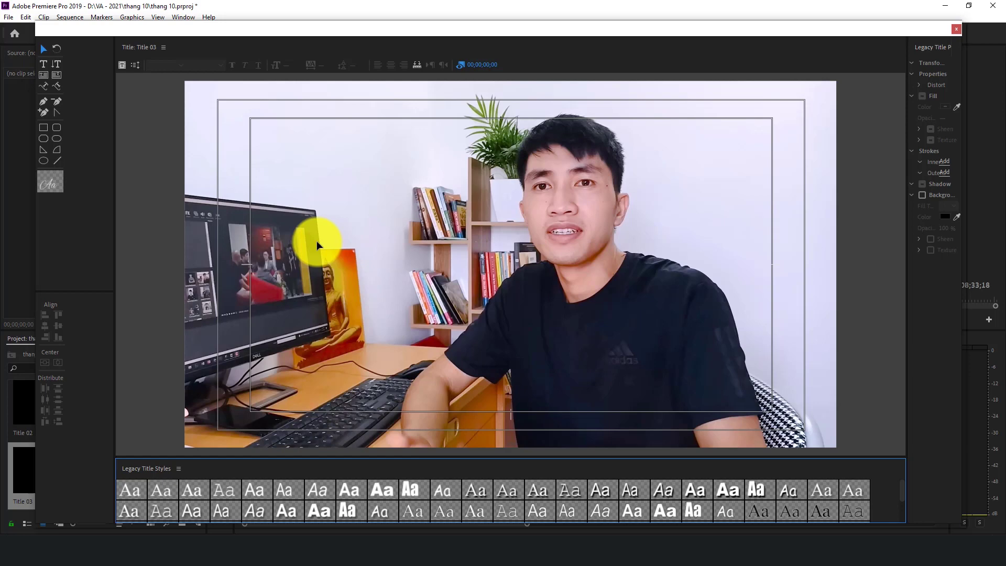
pyautogui.click(44, 127)
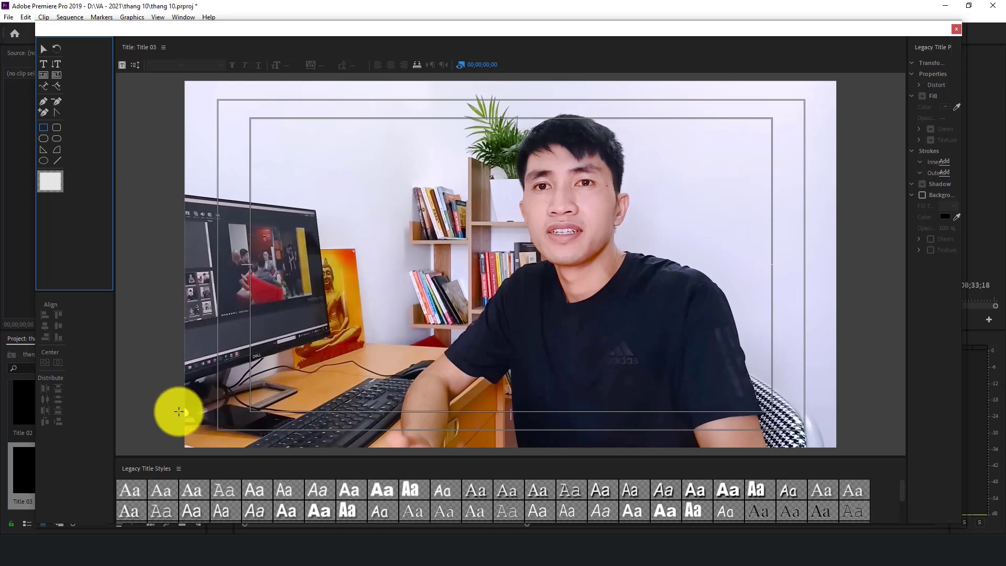
pyautogui.click(179, 411)
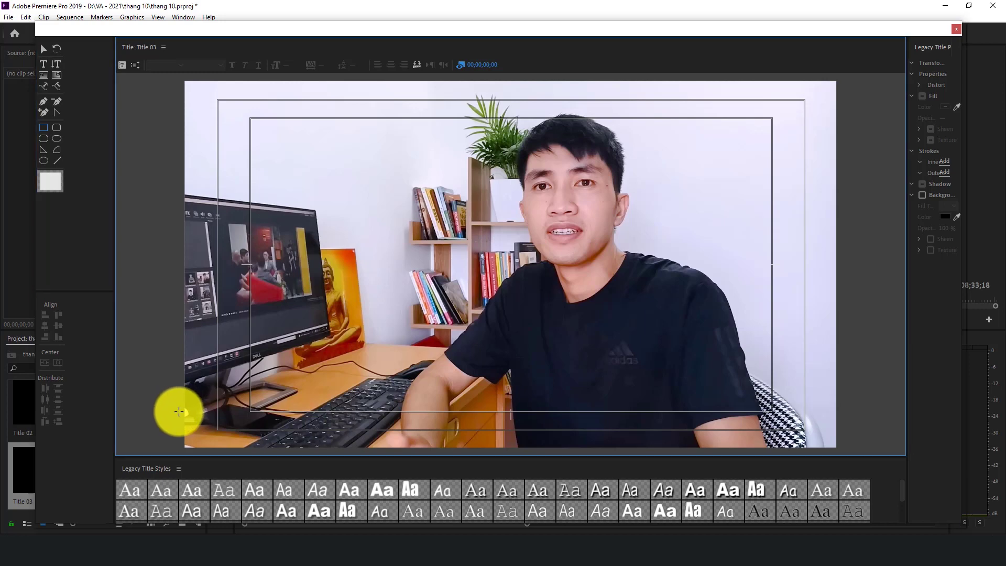
# Draw a rectangle bar stretching along the bottom of the title canvas
pyautogui.moveTo(179, 412); pyautogui.dragTo(557, 431)
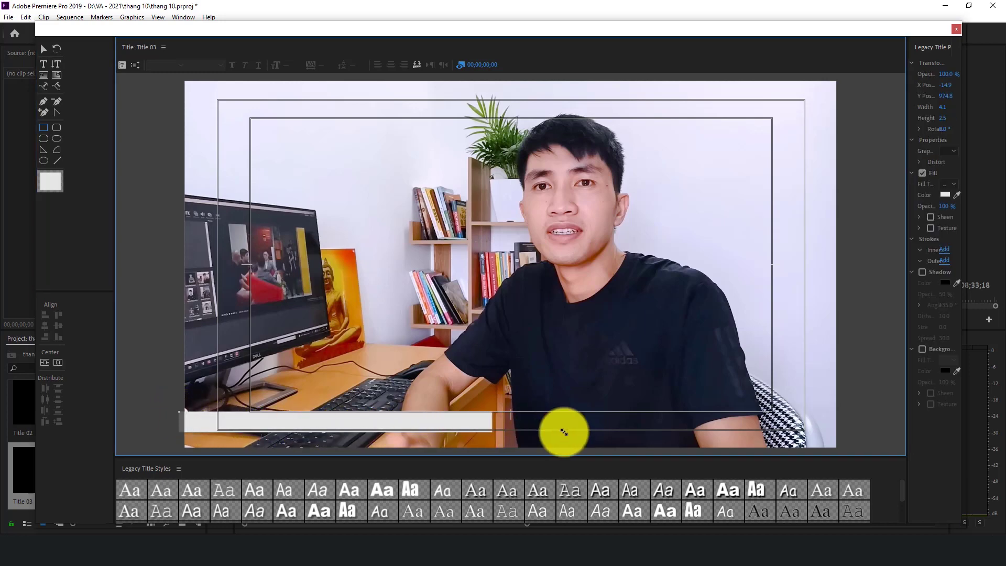
pyautogui.moveTo(557, 432); pyautogui.dragTo(863, 434)
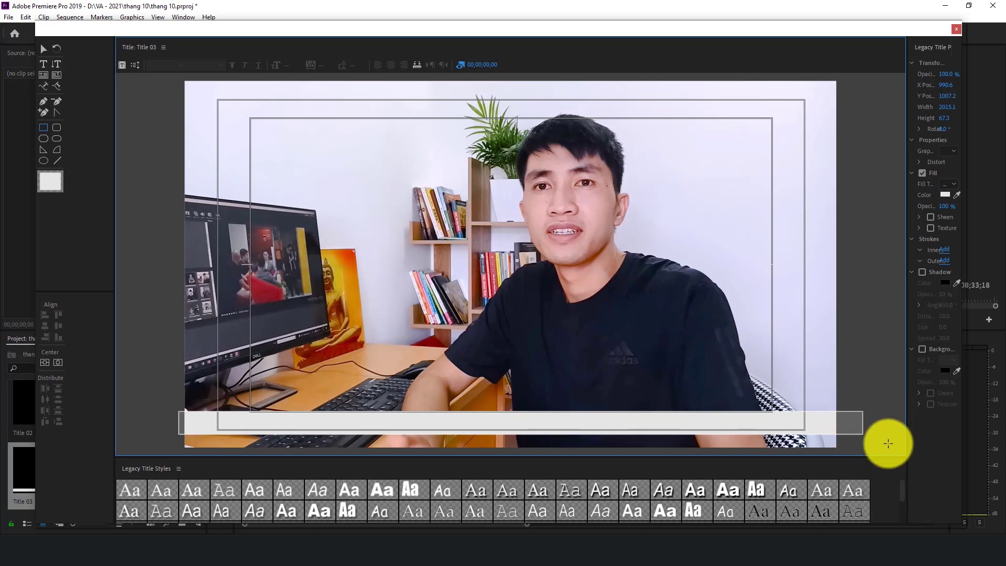
pyautogui.click(865, 427)
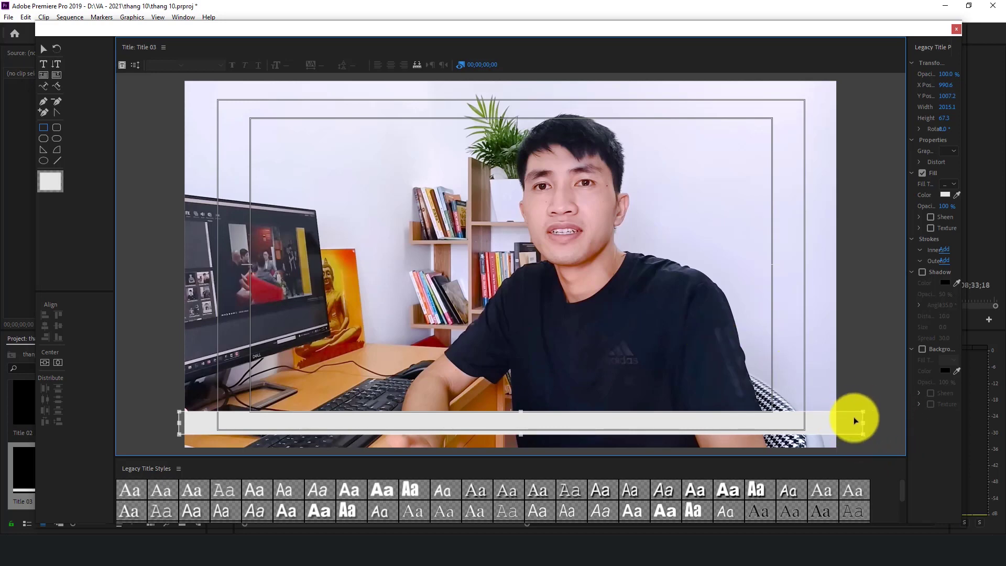
pyautogui.click(854, 419)
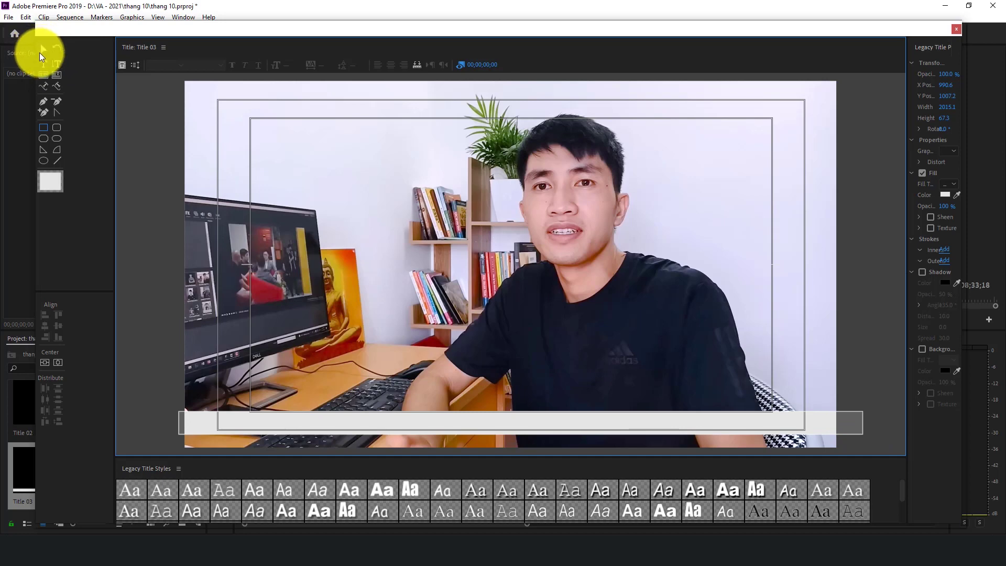
# Reposition and trim the bar to about 1969 x 65 across the frame's lower edge
pyautogui.click(42, 52)
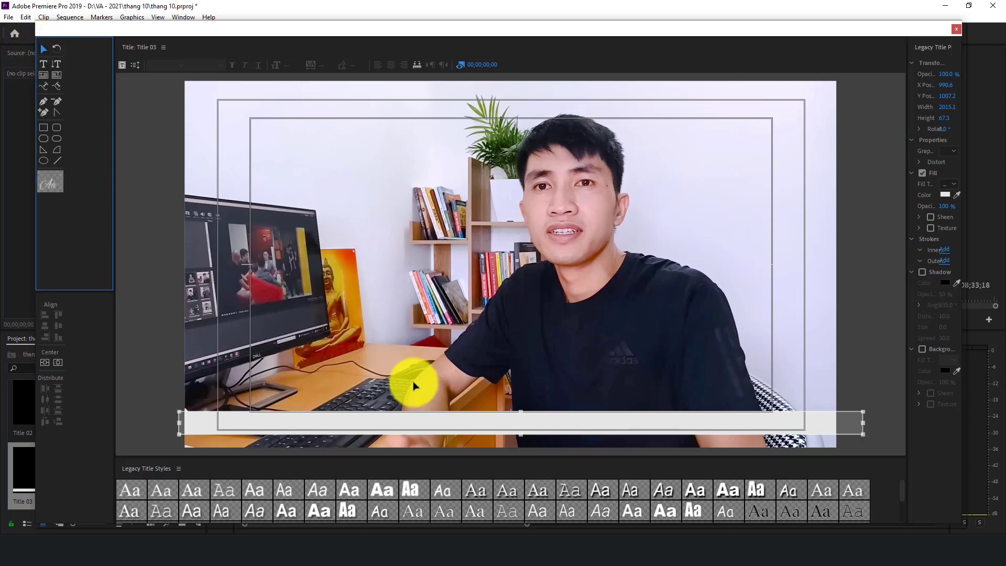
pyautogui.click(530, 425)
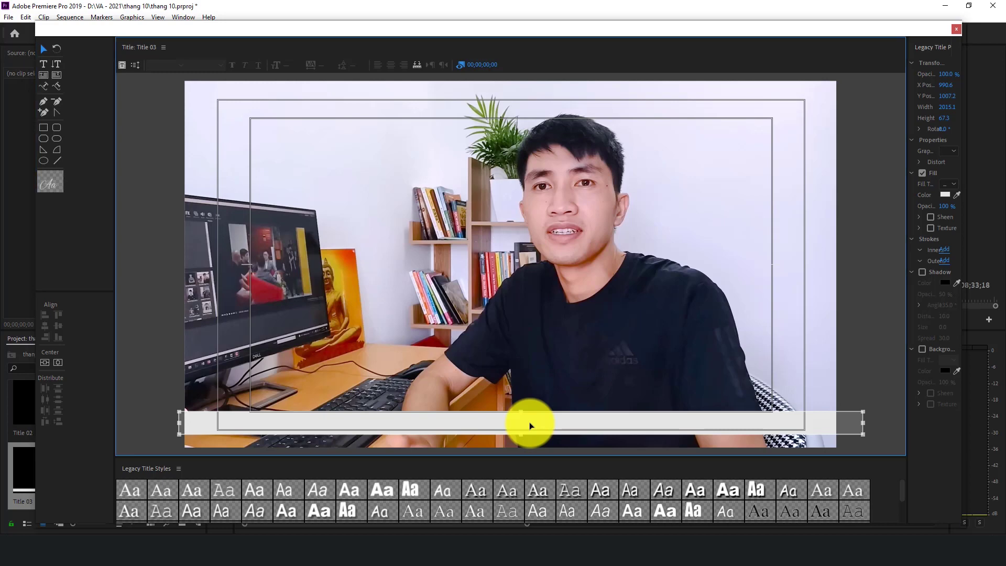
pyautogui.moveTo(531, 425)
pyautogui.mouseDown()
pyautogui.moveTo(579, 342)
pyautogui.moveTo(521, 422)
pyautogui.mouseUp()
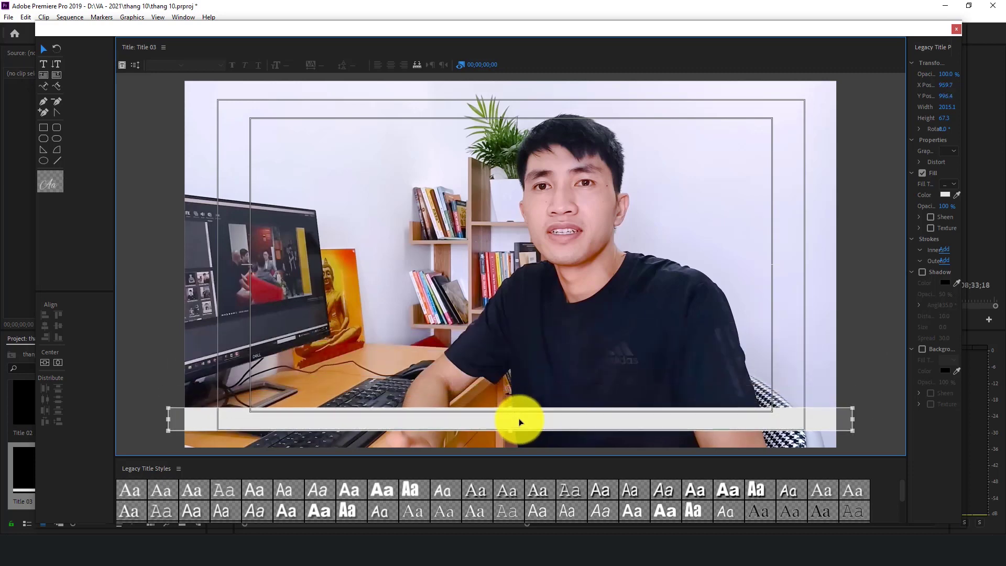
pyautogui.moveTo(520, 422); pyautogui.dragTo(520, 420)
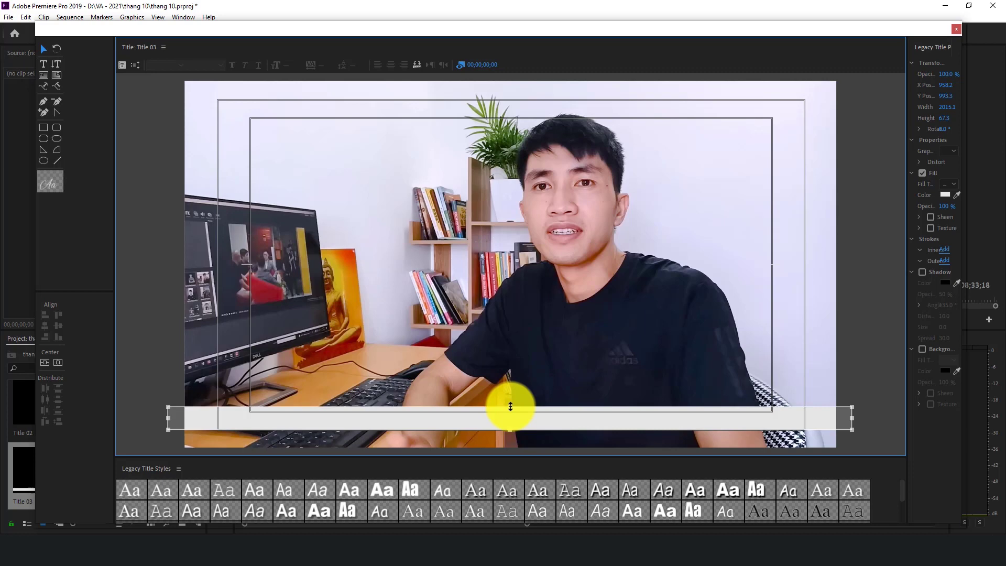
pyautogui.moveTo(510, 406); pyautogui.dragTo(511, 408)
pyautogui.moveTo(168, 420); pyautogui.dragTo(174, 417)
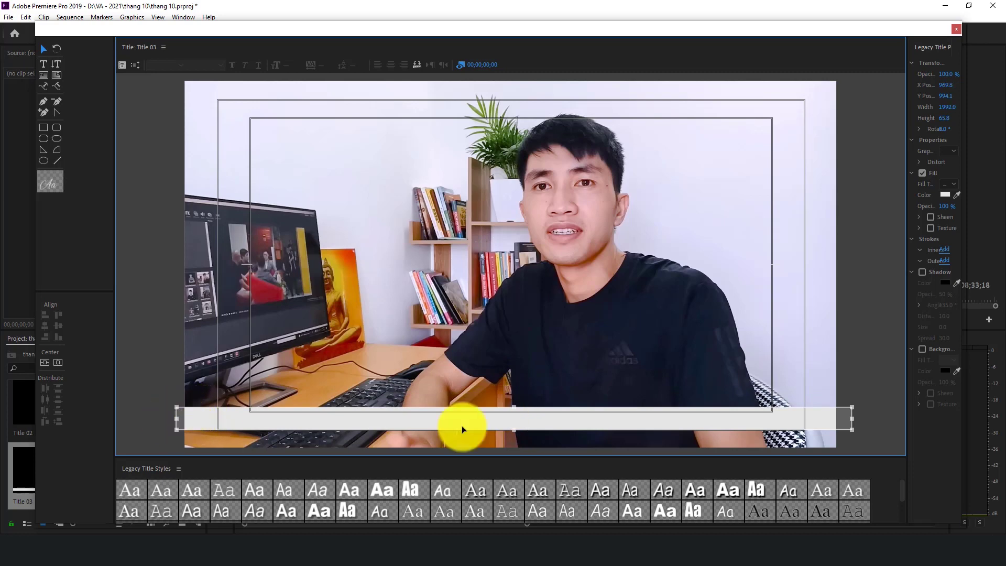
pyautogui.moveTo(849, 414); pyautogui.dragTo(842, 417)
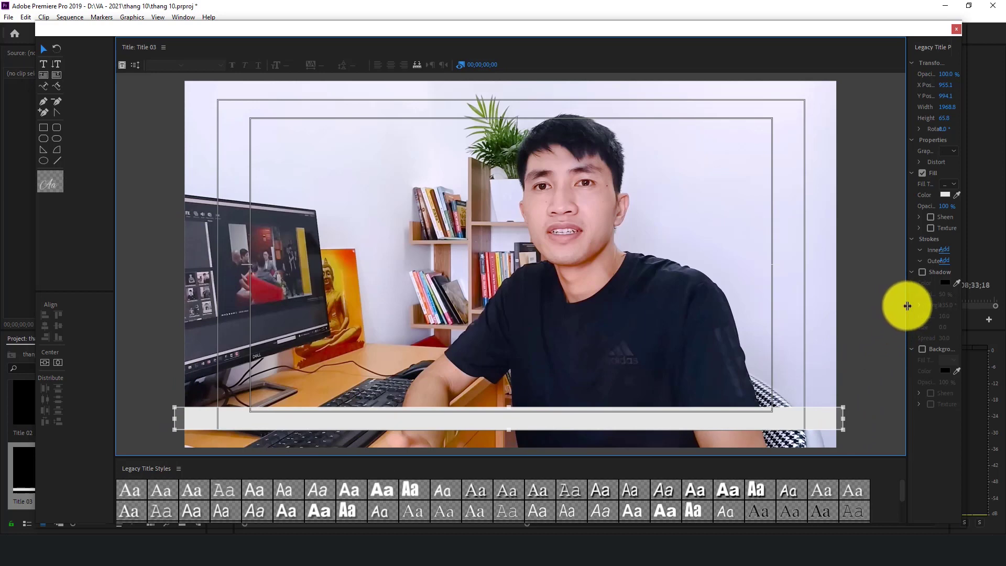
pyautogui.moveTo(908, 306); pyautogui.dragTo(837, 309)
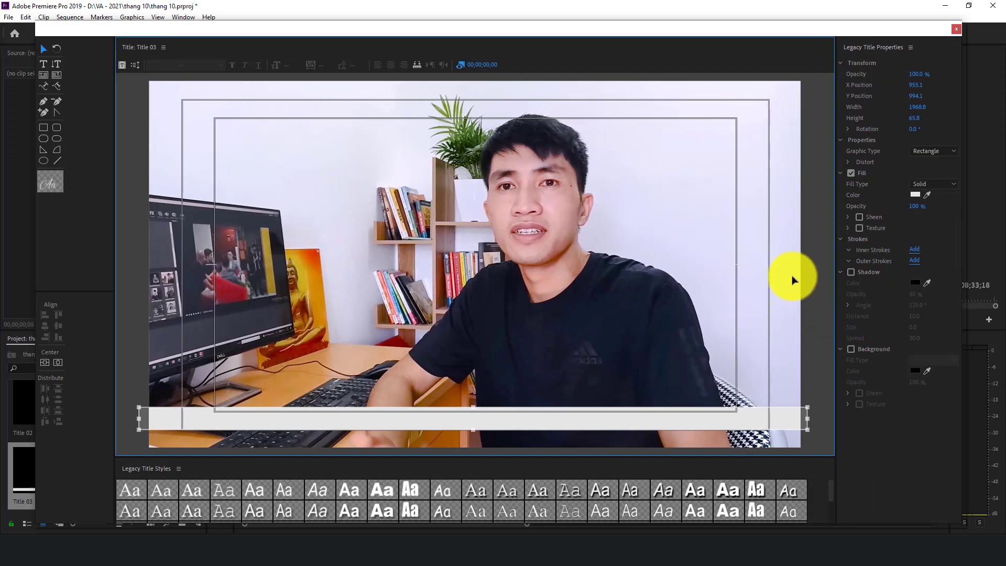
# Fill the bottom bar with bright blue 2685FB
pyautogui.click(915, 194)
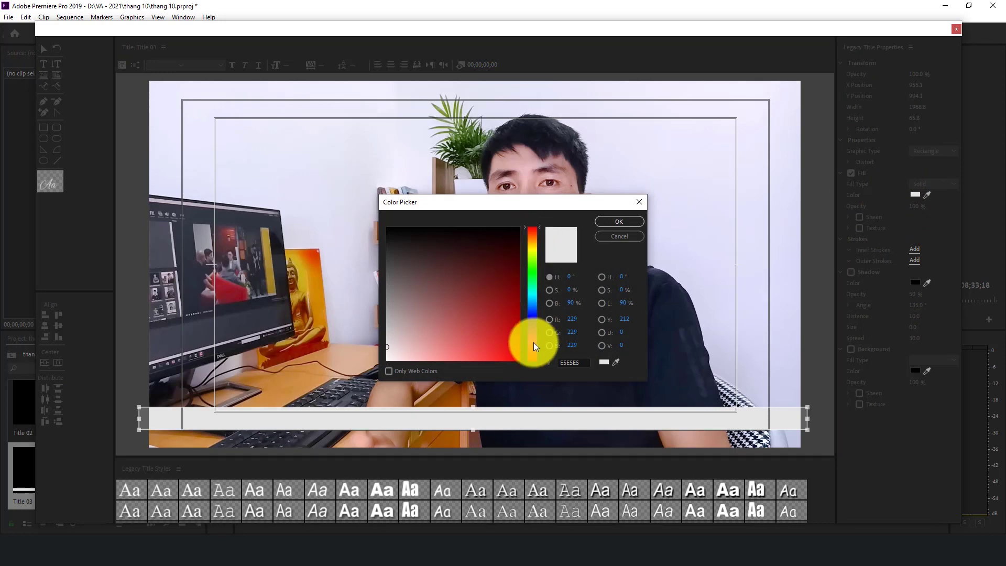
pyautogui.moveTo(532, 231); pyautogui.dragTo(533, 271)
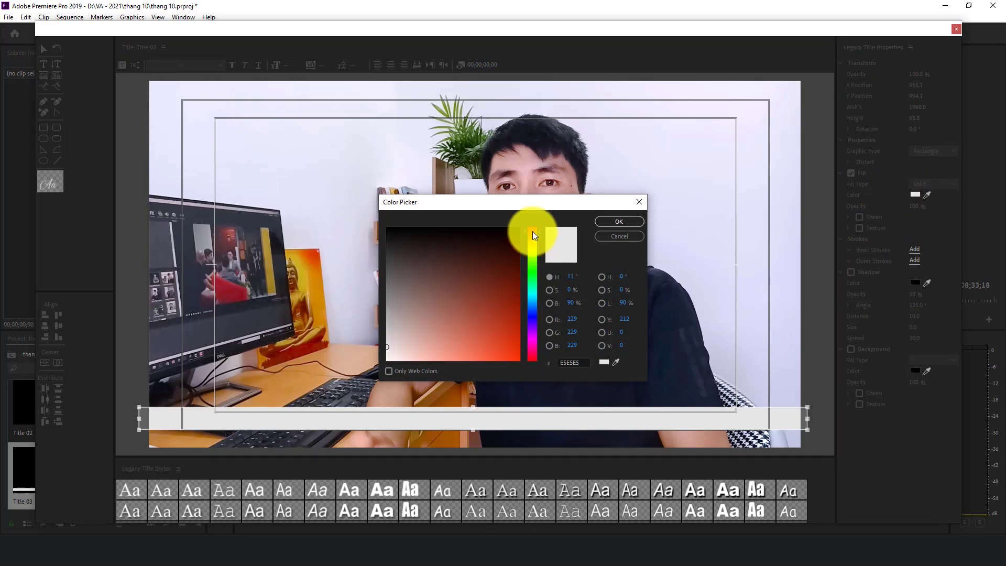
pyautogui.click(532, 312)
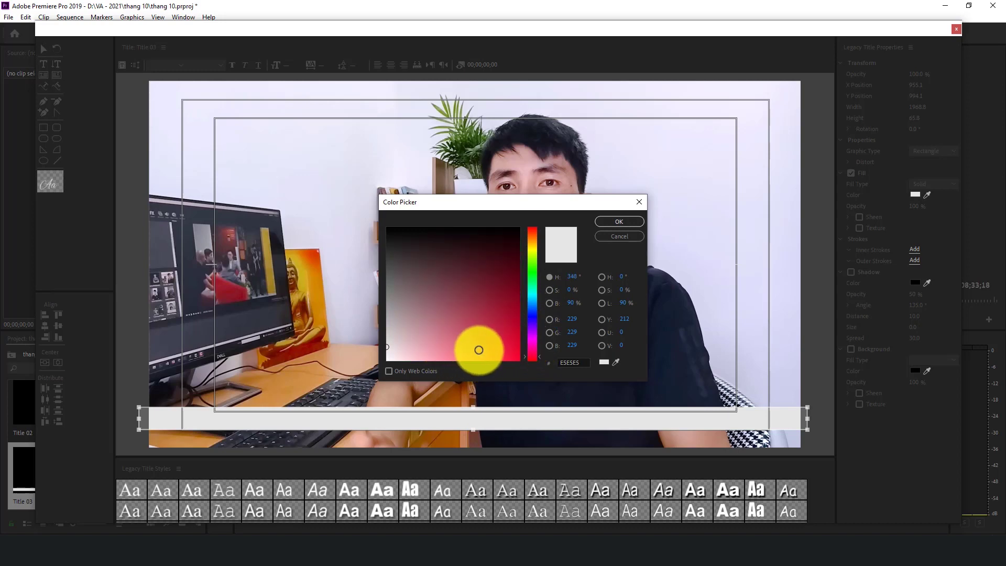
pyautogui.click(470, 360)
pyautogui.click(536, 318)
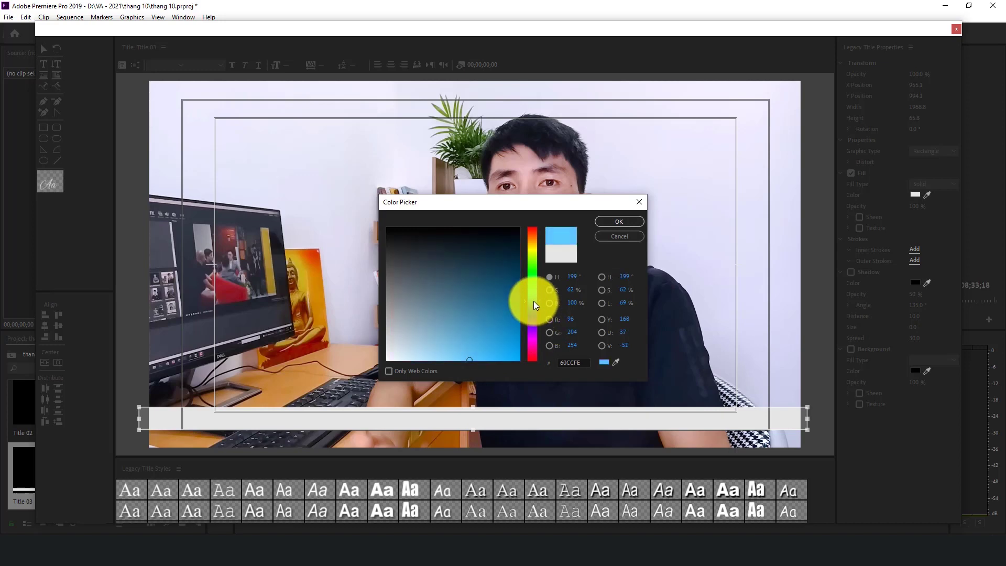
pyautogui.moveTo(532, 313); pyautogui.dragTo(532, 306)
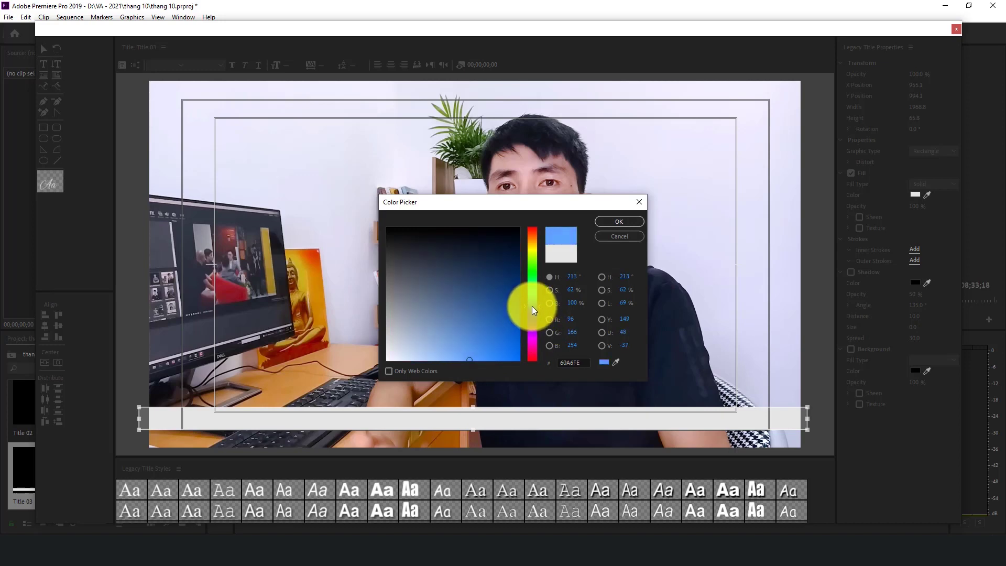
pyautogui.moveTo(479, 326); pyautogui.dragTo(500, 357)
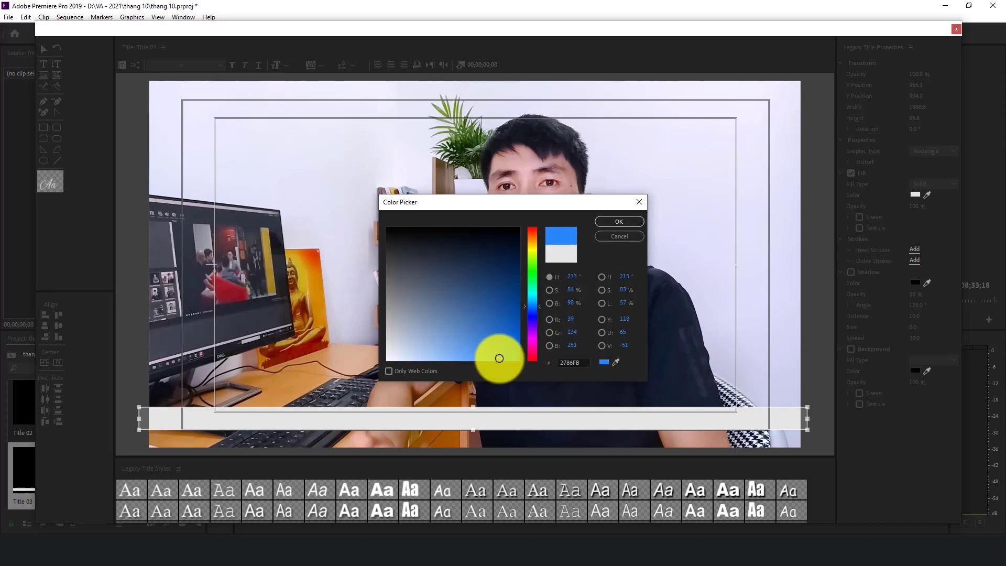
pyautogui.click(618, 223)
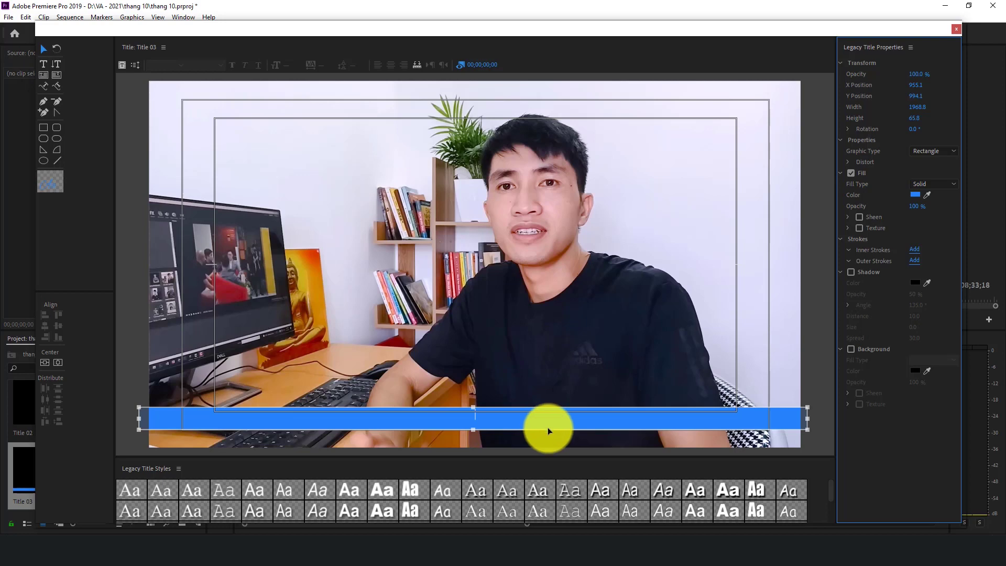
# Change the bar's fill to off-white F6F6F6 and close the title editor
pyautogui.click(915, 195)
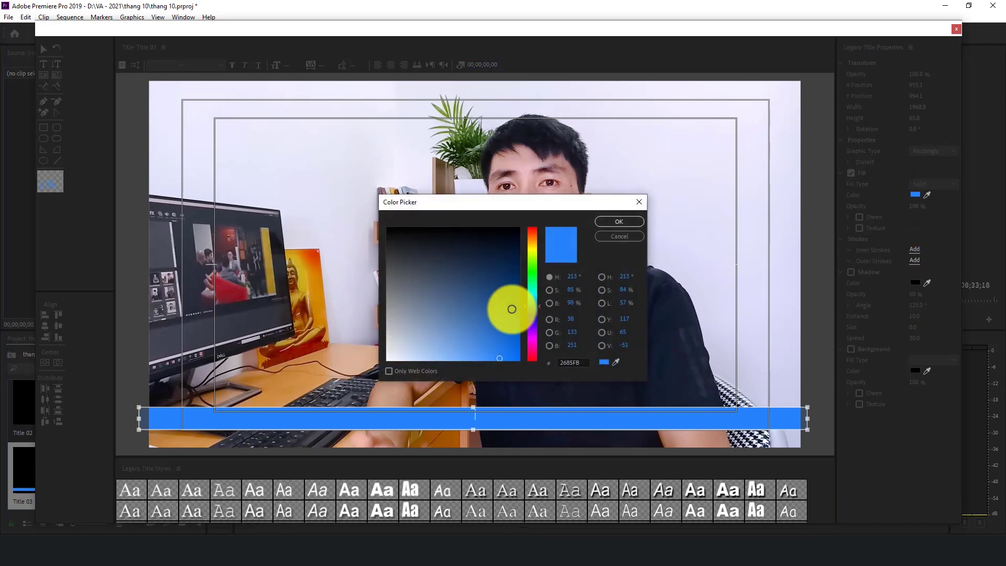
pyautogui.moveTo(506, 348); pyautogui.dragTo(379, 358)
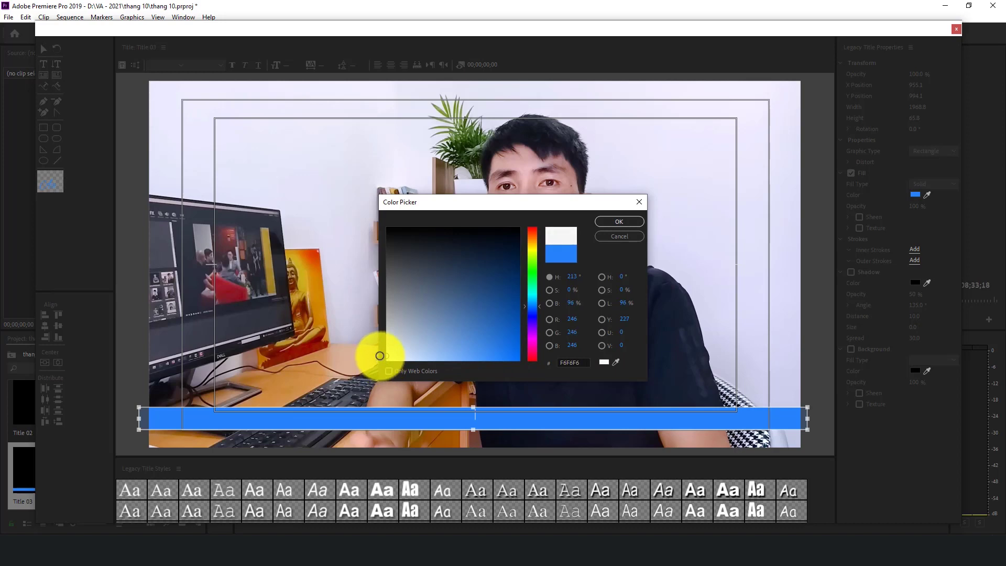
pyautogui.moveTo(379, 359); pyautogui.dragTo(387, 356)
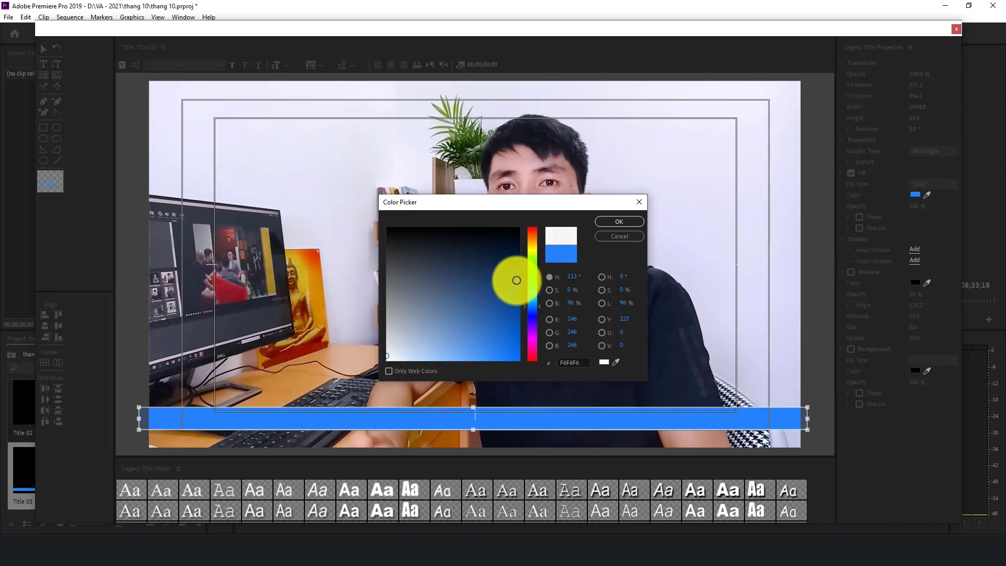
pyautogui.click(619, 222)
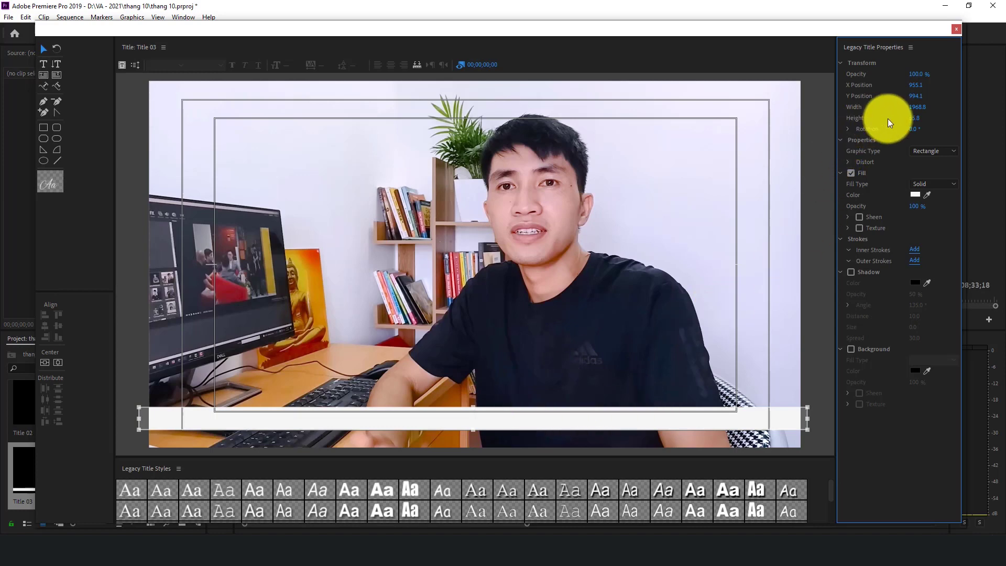
pyautogui.click(956, 29)
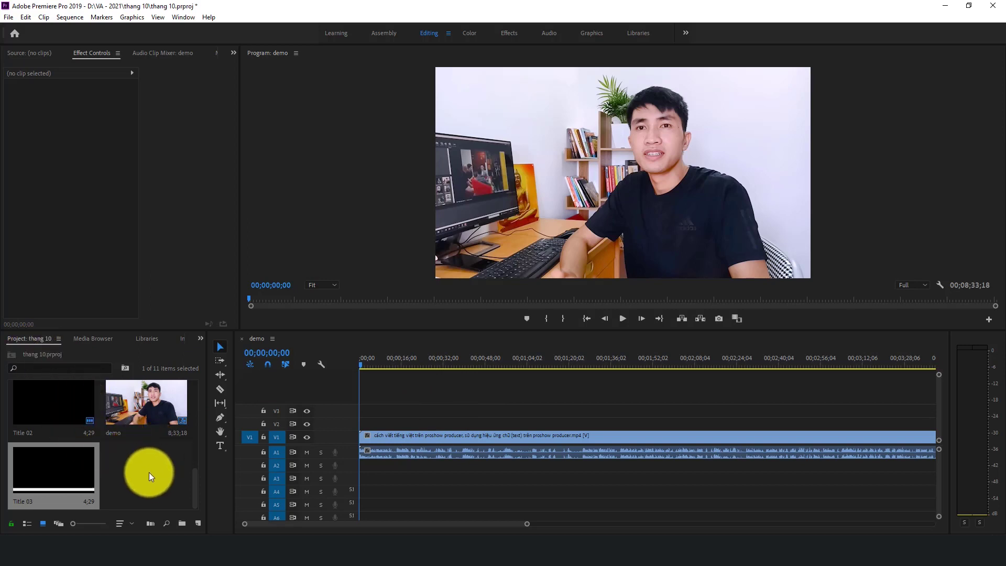
# Drag Title 03 to the start of track V2 and zoom the timeline in on it
pyautogui.rightClick(136, 462)
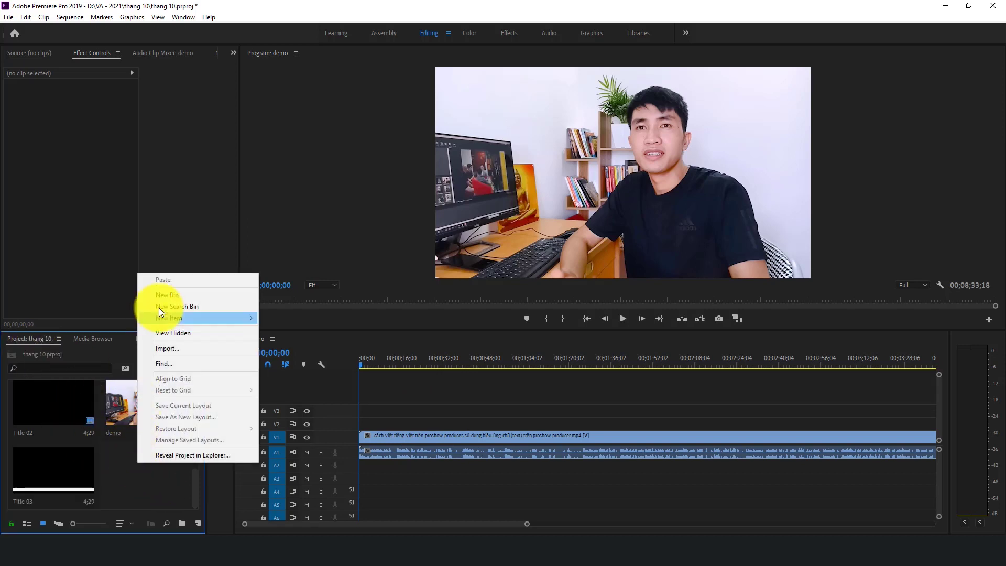
pyautogui.click(152, 479)
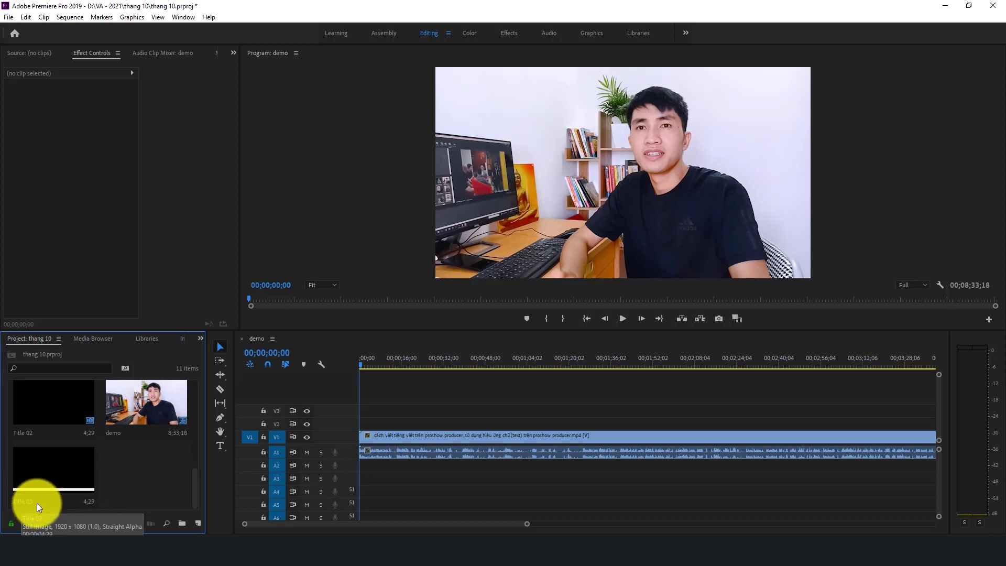
pyautogui.click(48, 471)
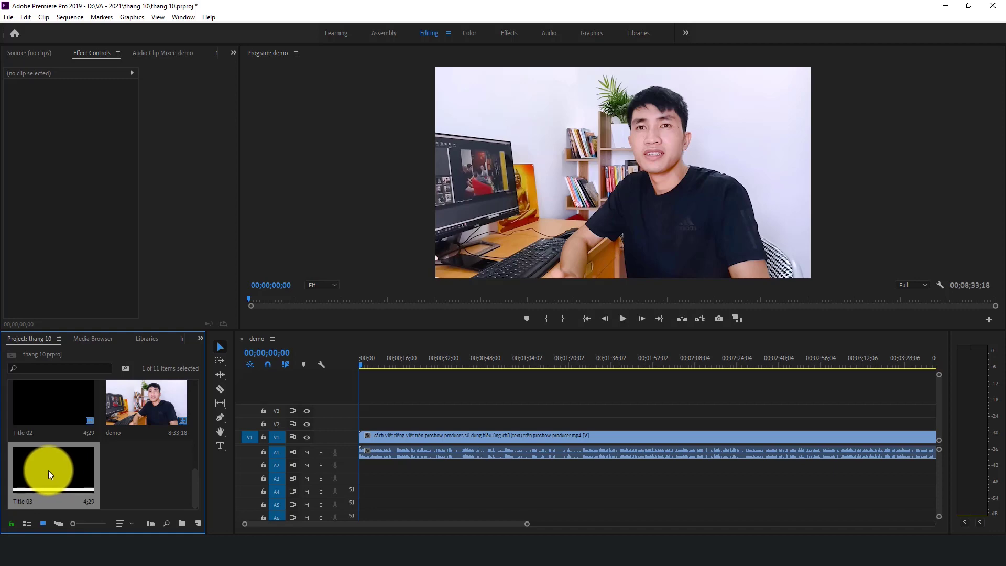
pyautogui.moveTo(48, 470); pyautogui.dragTo(83, 474)
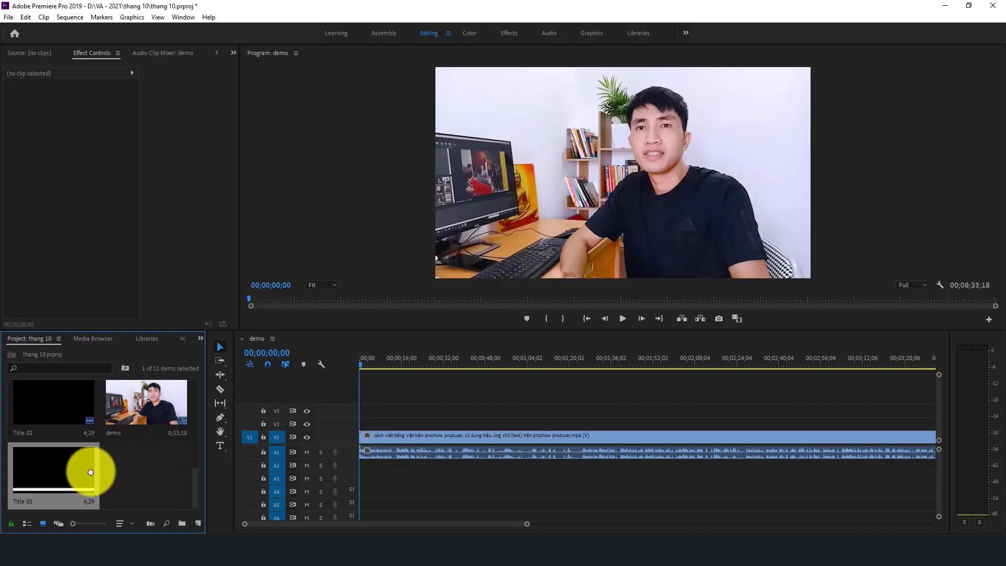
pyautogui.moveTo(82, 474); pyautogui.dragTo(362, 431)
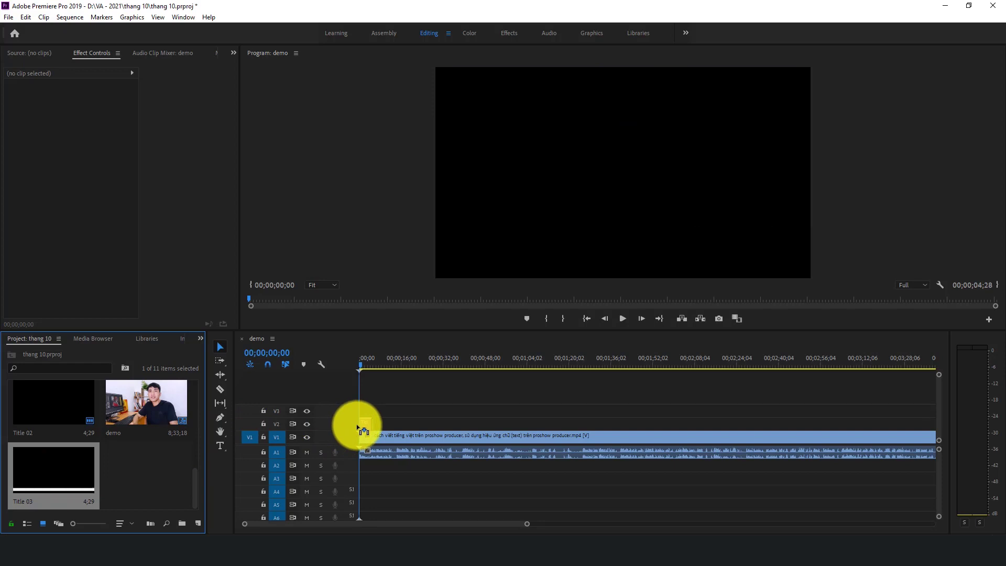
pyautogui.moveTo(362, 431); pyautogui.dragTo(362, 425)
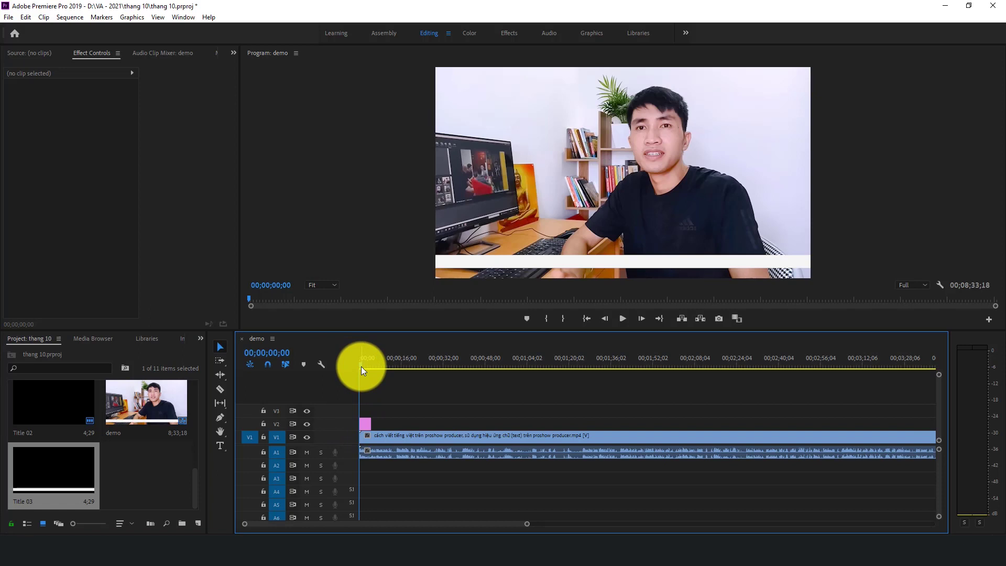
pyautogui.press('=')
pyautogui.press('=')
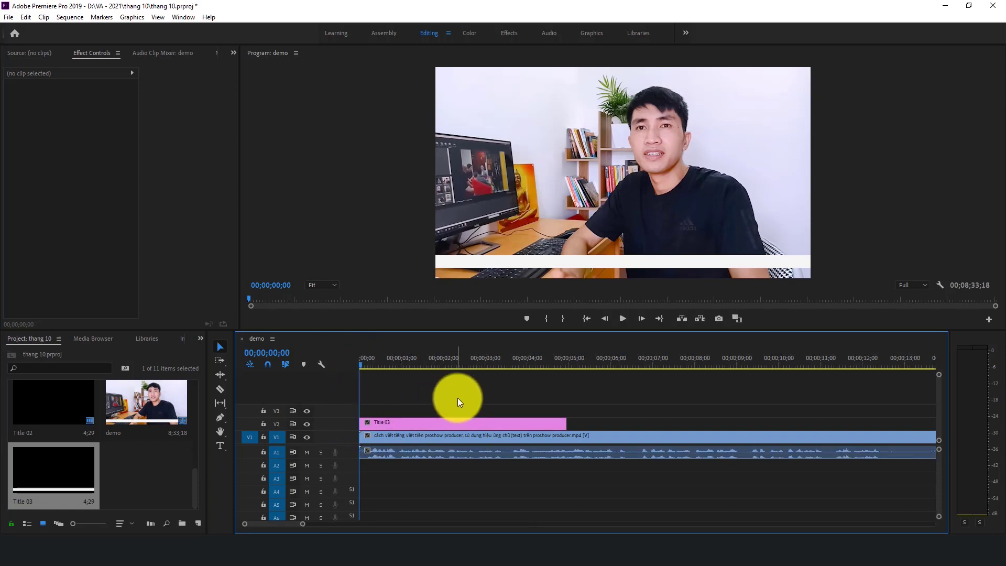
pyautogui.press('=')
pyautogui.press('-')
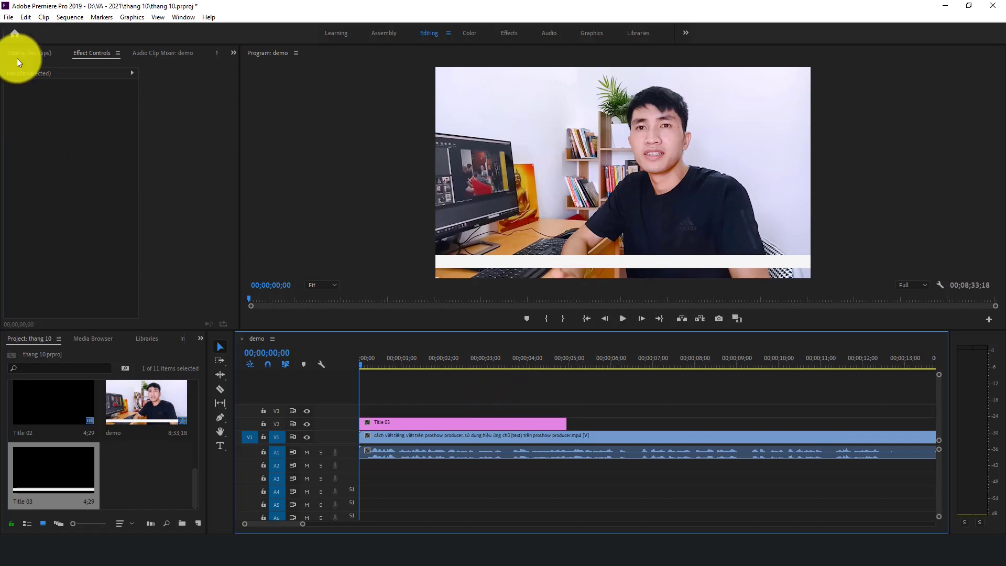
# Create legacy title Title 04 and start a Type Tool text box on the white bar
pyautogui.click(10, 18)
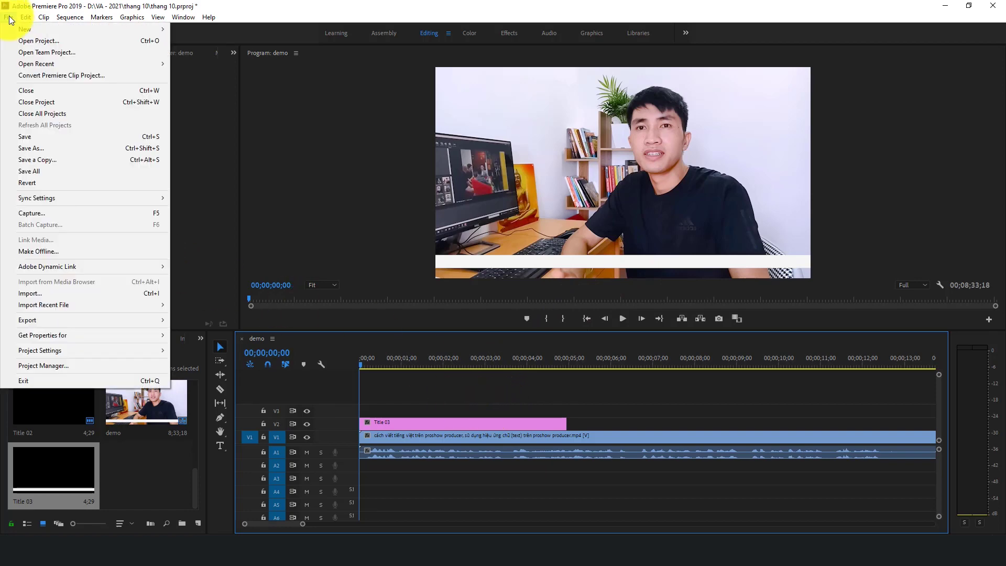
pyautogui.moveTo(49, 29)
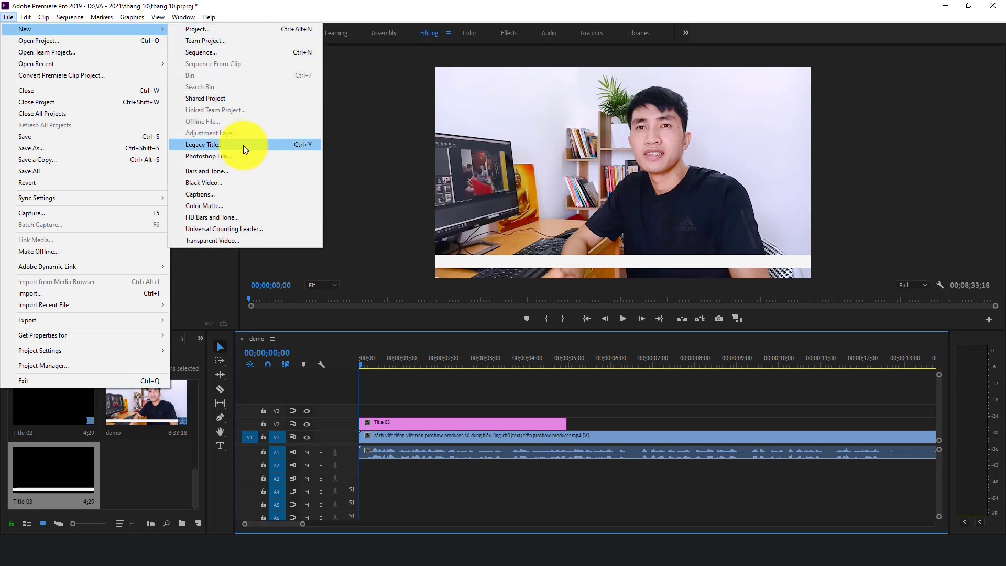
pyautogui.click(244, 146)
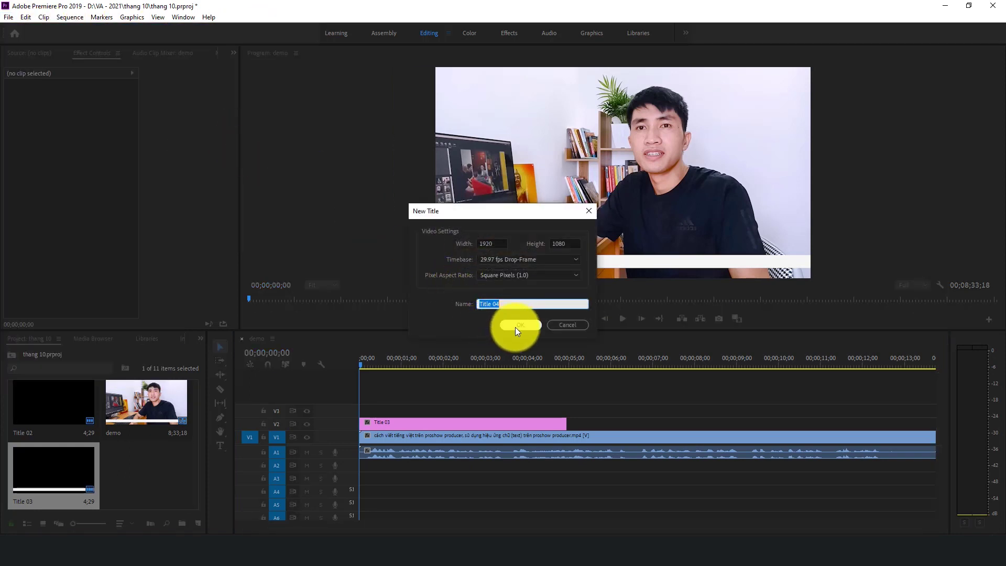
pyautogui.click(514, 327)
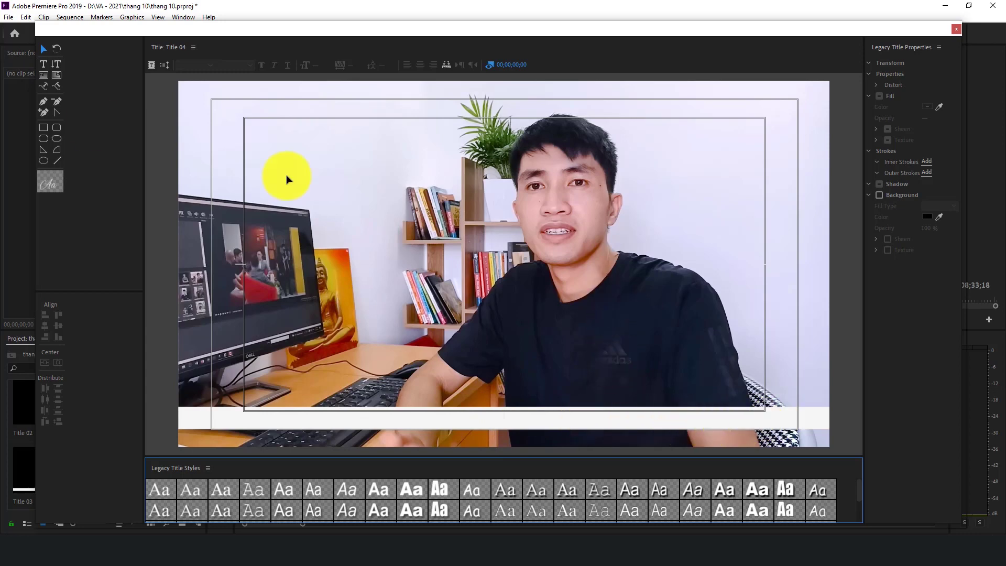
pyautogui.click(45, 63)
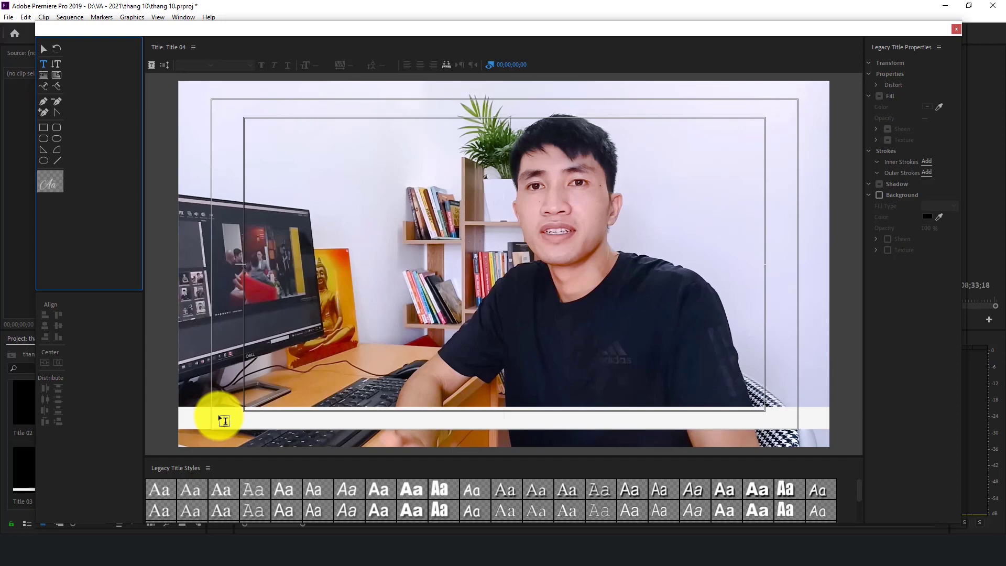
pyautogui.click(222, 419)
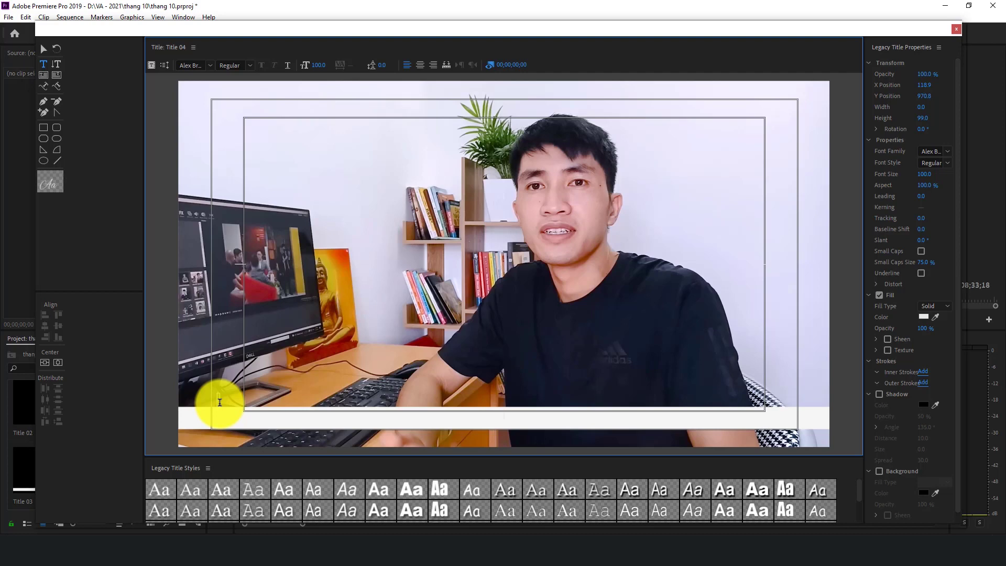
# Paste the long contact-details line onto the white bar and select all of it
pyautogui.write('E')
pyautogui.write('C')
pyautogui.hotkey('ctrl', 'v')
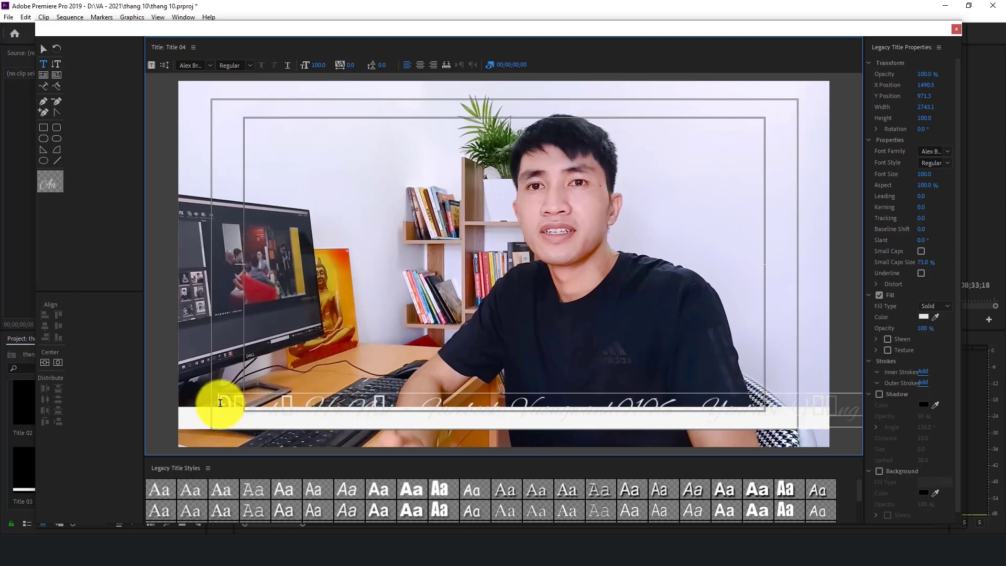
pyautogui.moveTo(220, 403); pyautogui.dragTo(791, 419)
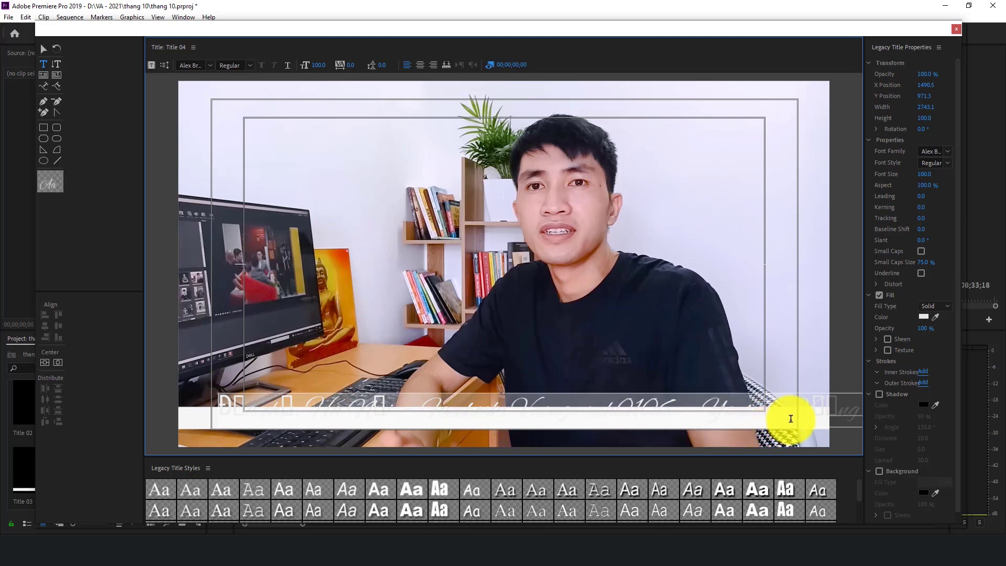
pyautogui.click(671, 406)
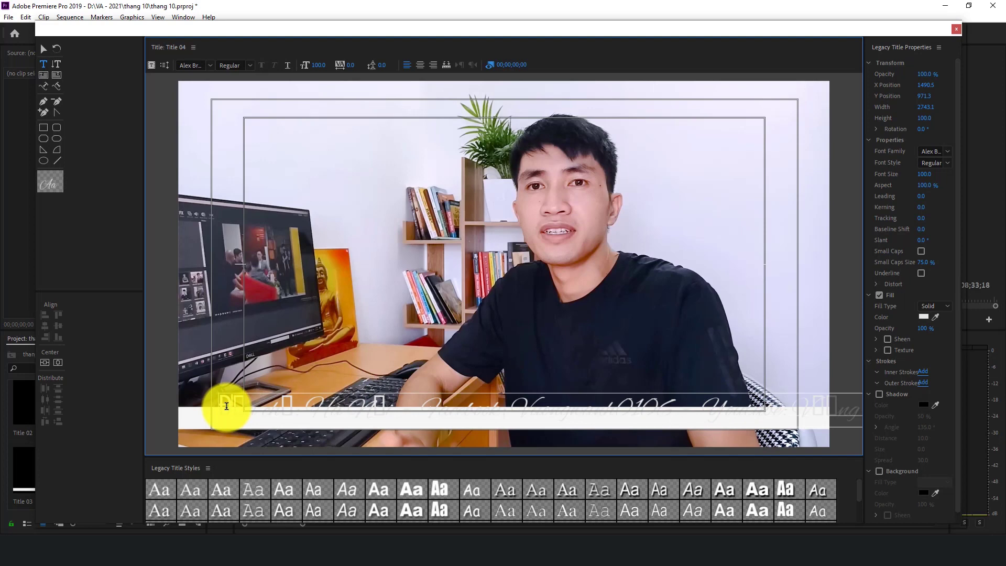
pyautogui.click(350, 404)
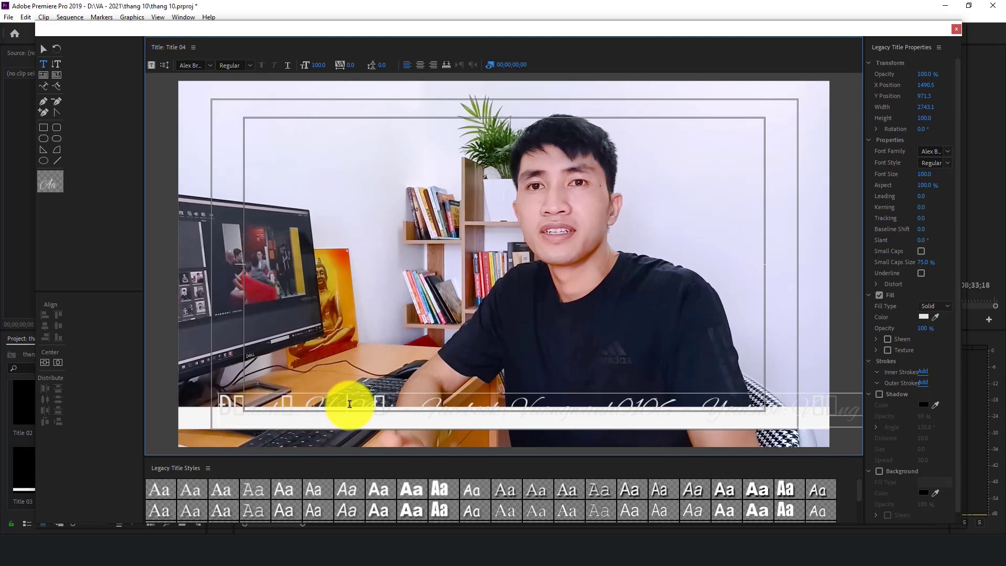
pyautogui.click(223, 405)
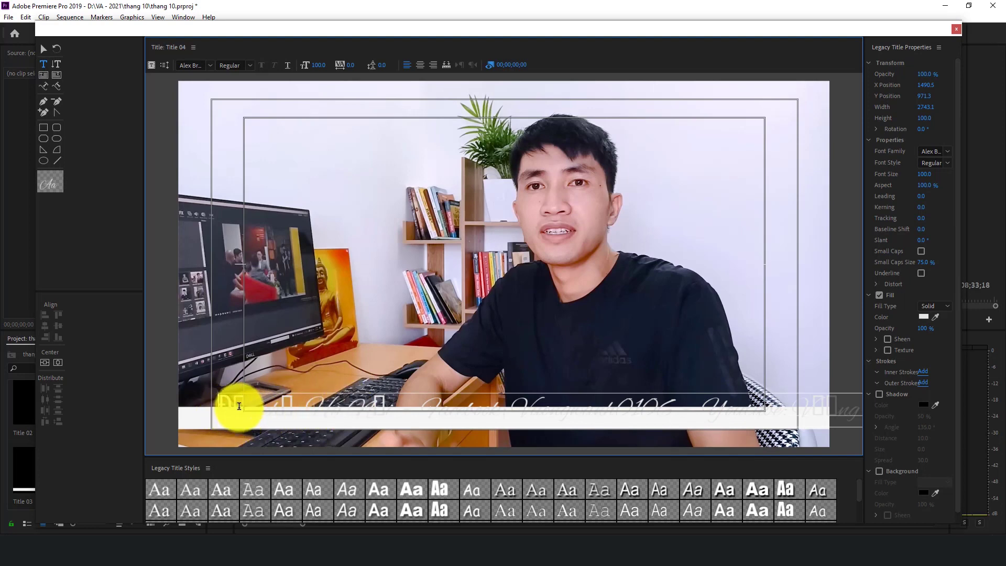
pyautogui.hotkey('ctrl', 'a')
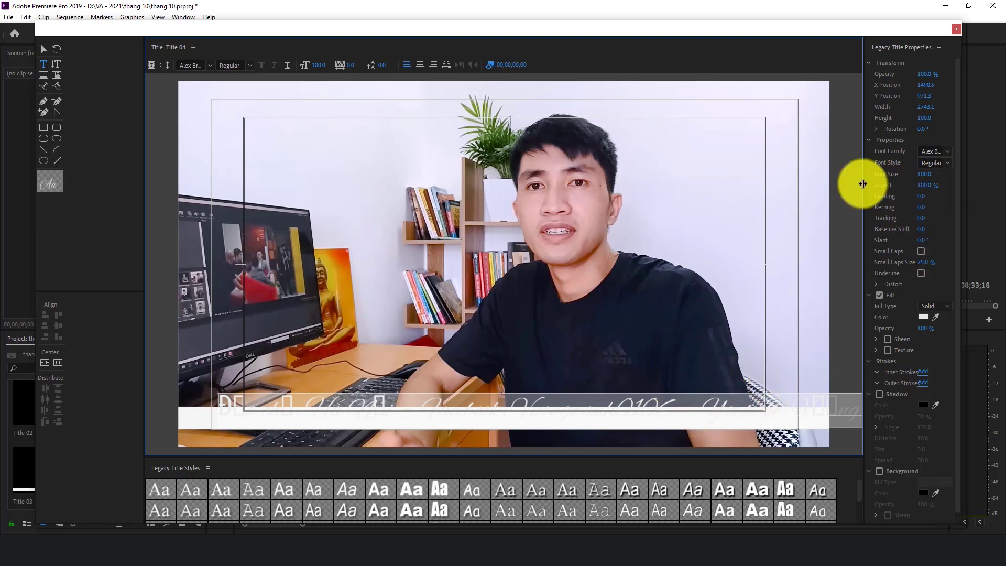
pyautogui.moveTo(864, 186); pyautogui.dragTo(812, 193)
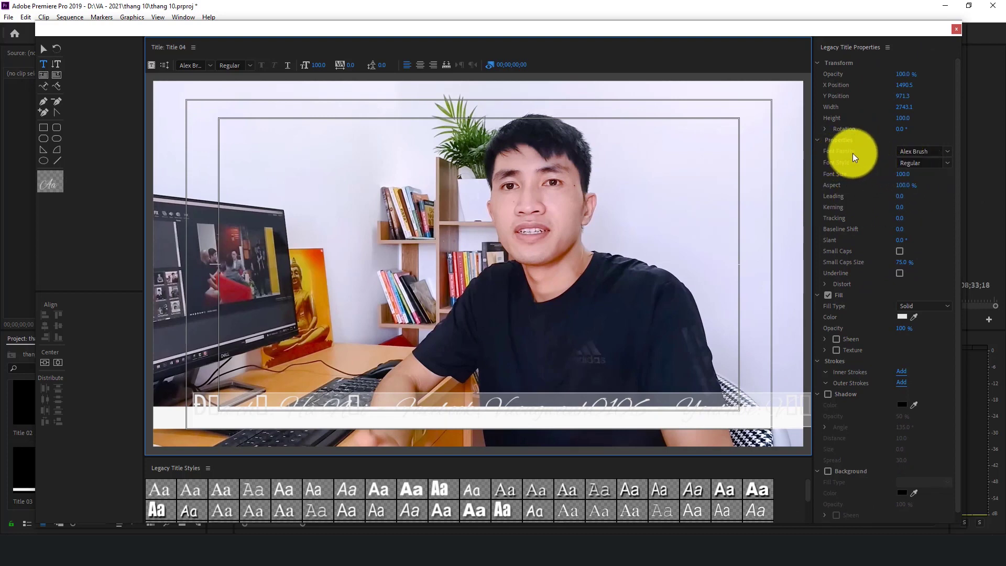
# Switch the contact text's font from Alex Brush to a plain UTM Helvetica-style sans font
pyautogui.click(917, 152)
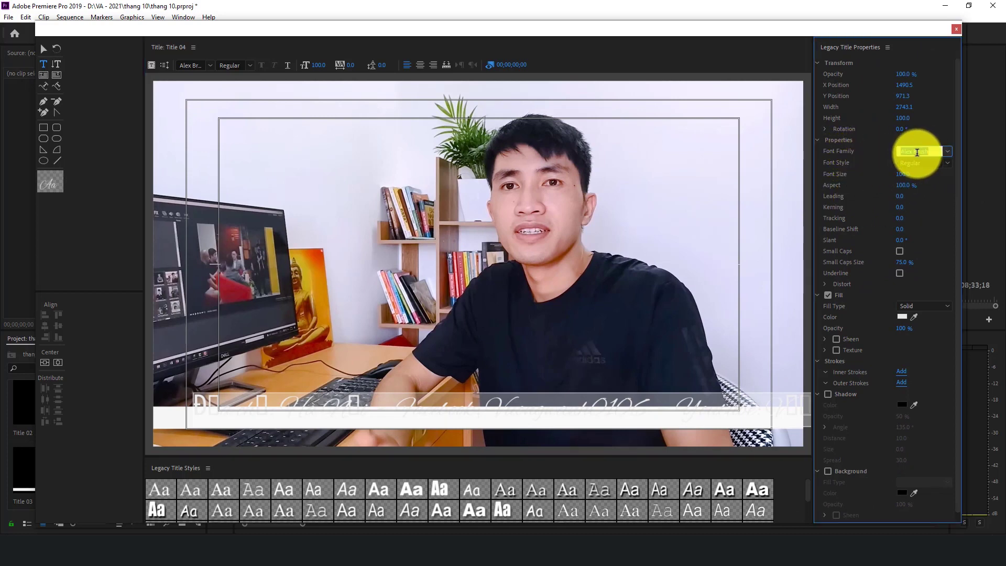
pyautogui.click(949, 153)
pyautogui.scroll(-2, 911, 275)
pyautogui.scroll(-2, 907, 273)
pyautogui.scroll(-2, 907, 272)
pyautogui.scroll(-2, 907, 272)
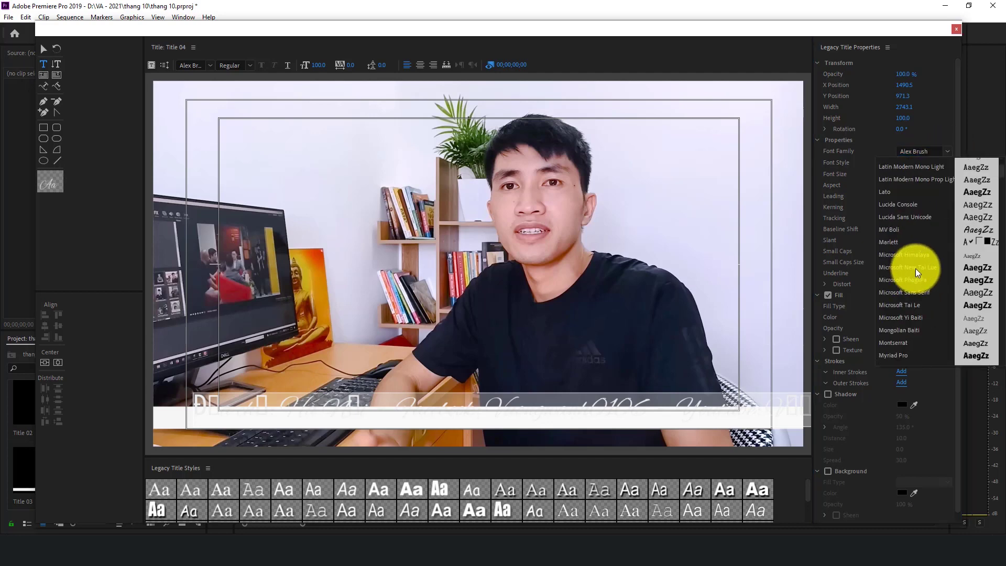
pyautogui.click(932, 152)
pyautogui.write('UTM')
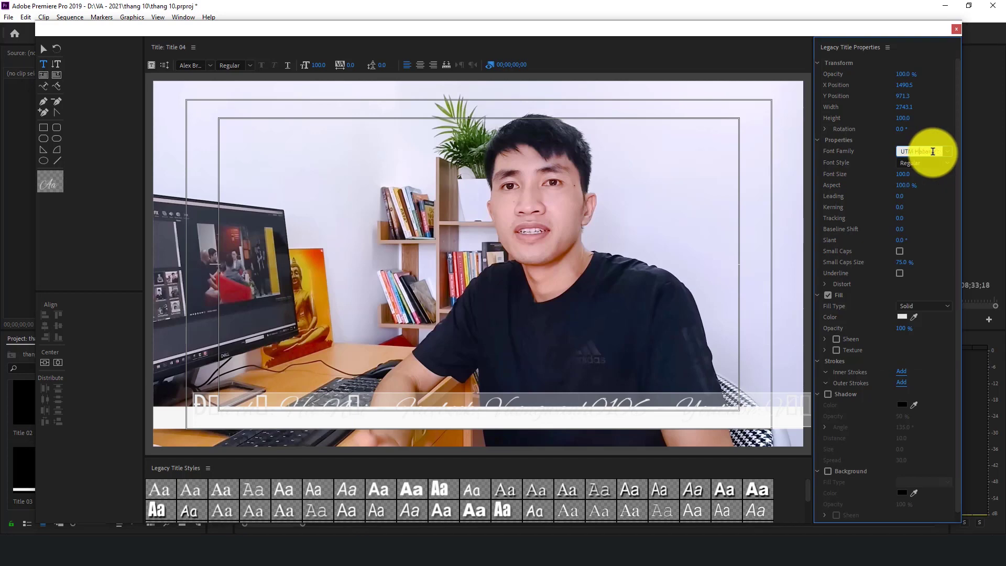
pyautogui.press('Return')
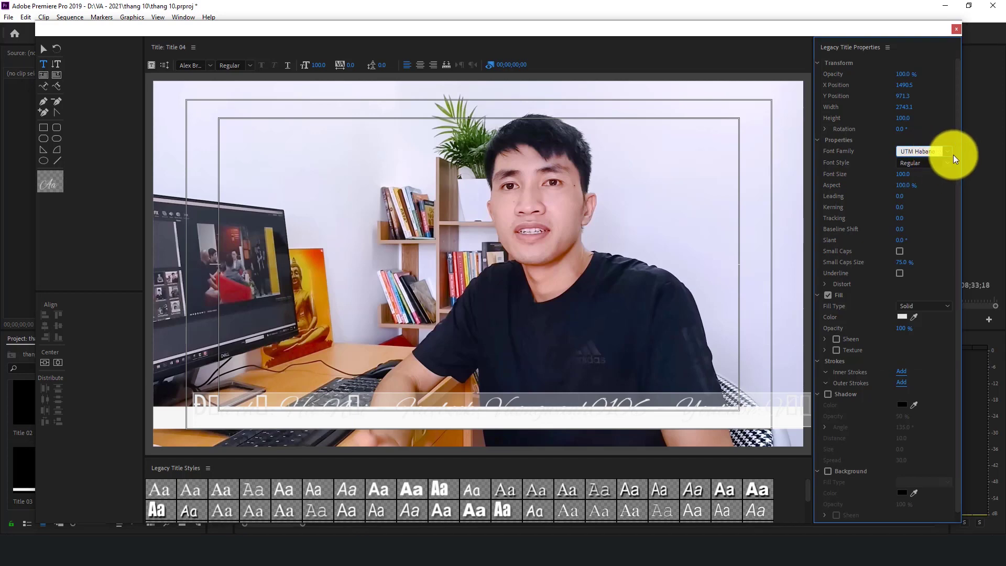
pyautogui.click(951, 152)
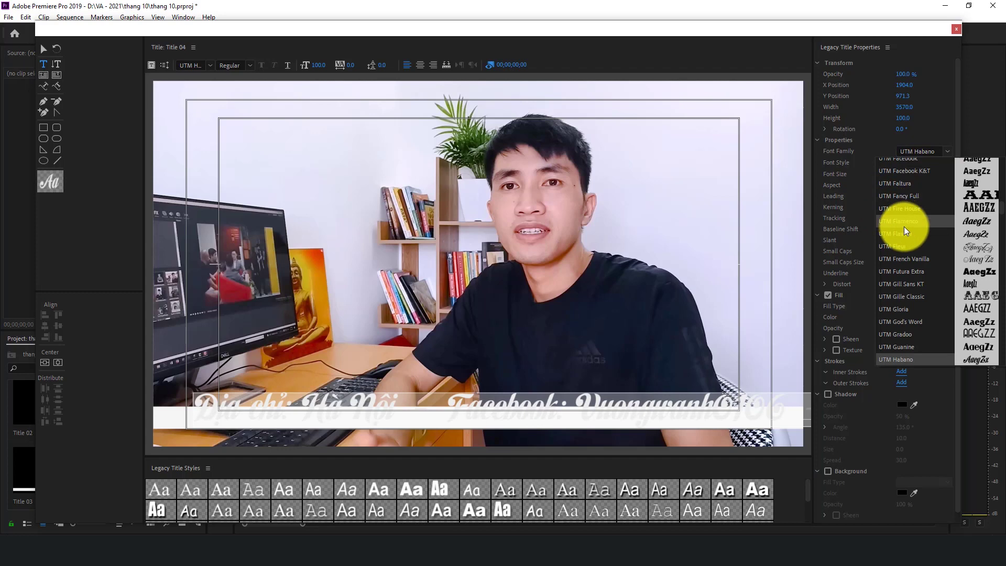
pyautogui.scroll(-4, 912, 318)
pyautogui.click(911, 316)
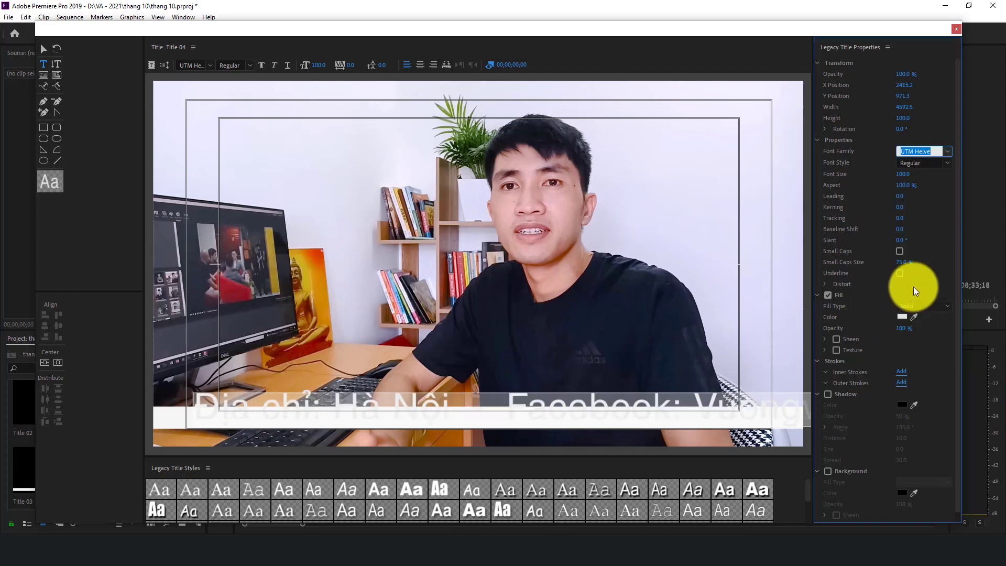
# Set the caption's fill colour to bright blue 088DFD
pyautogui.click(903, 316)
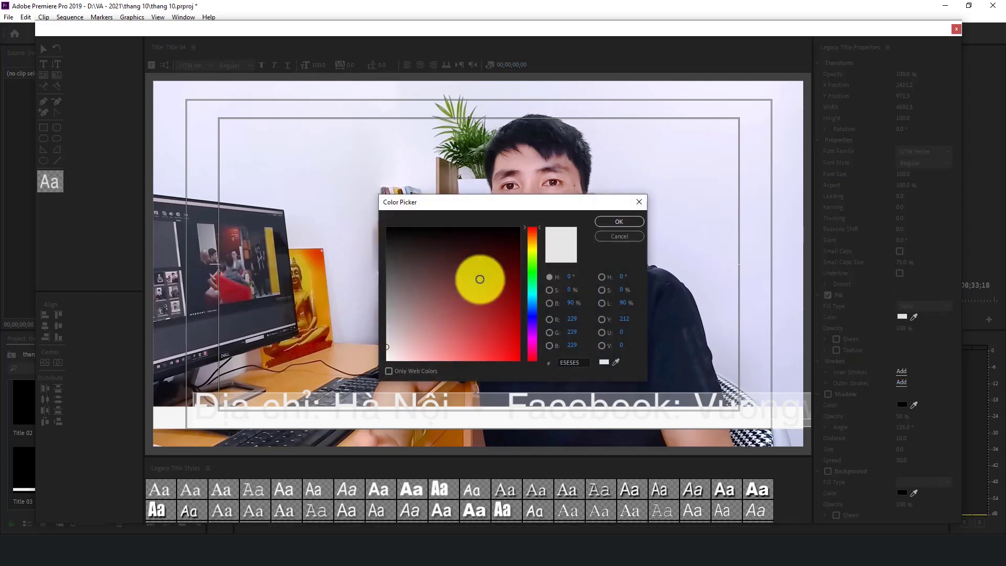
pyautogui.moveTo(530, 278); pyautogui.dragTo(528, 253)
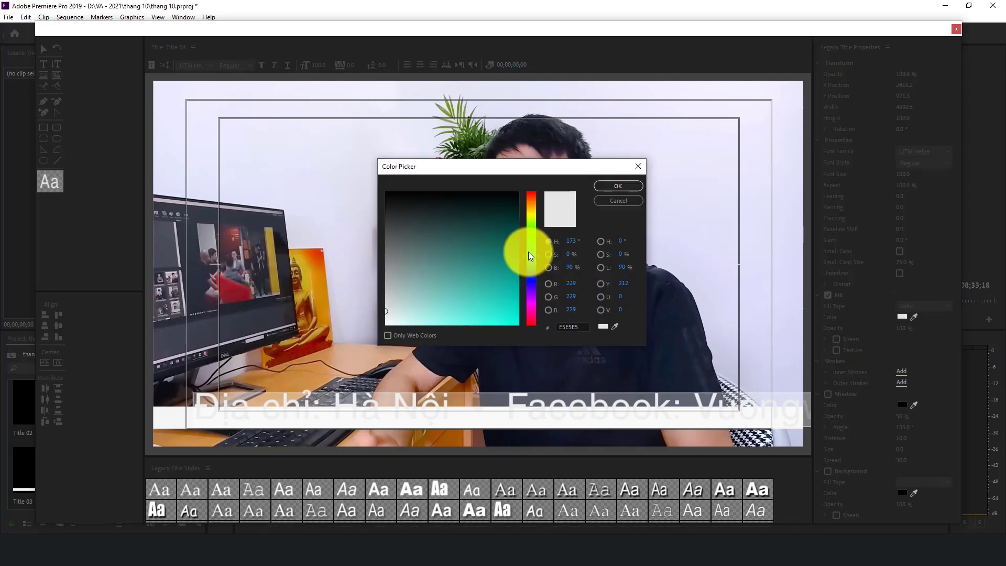
pyautogui.click(533, 213)
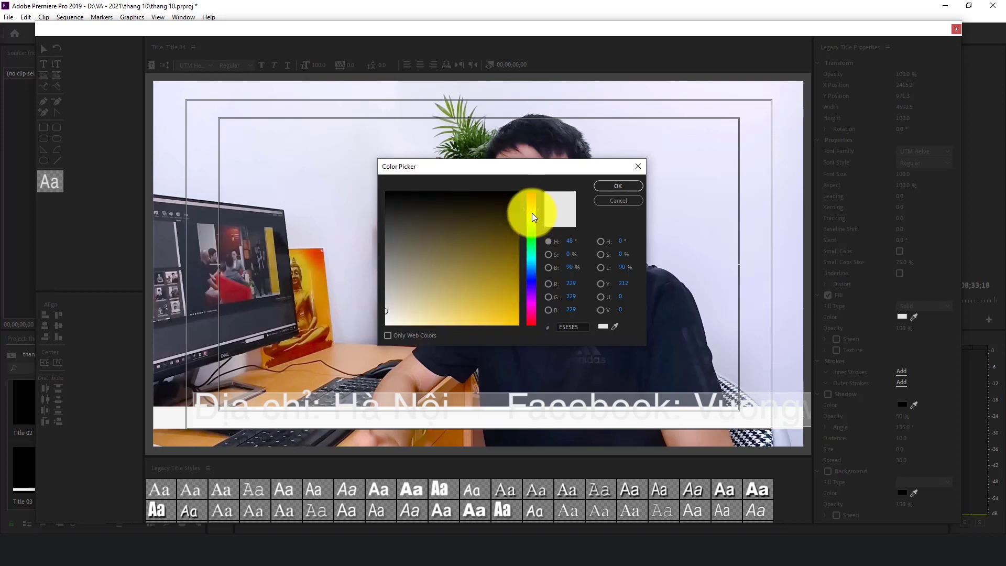
pyautogui.click(530, 299)
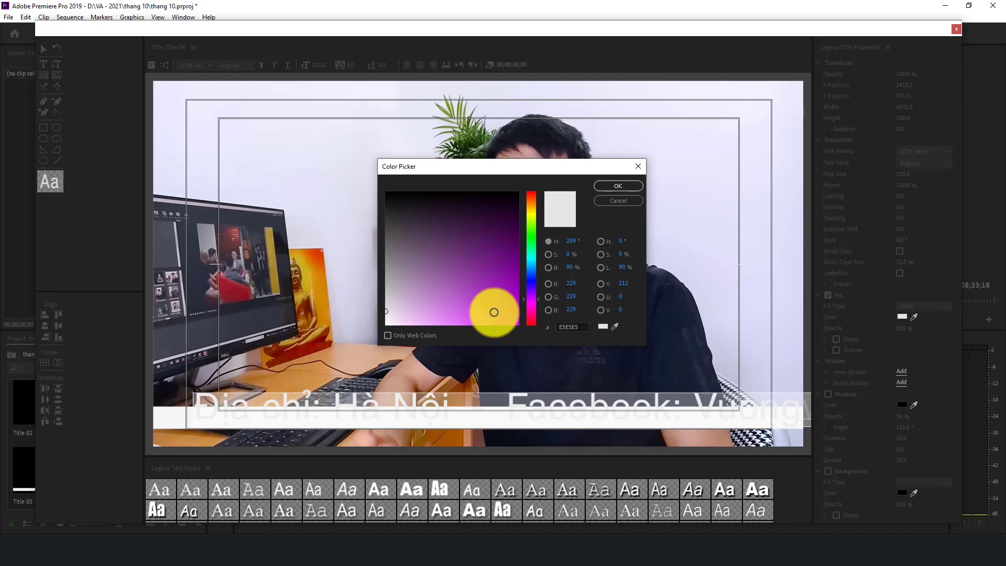
pyautogui.click(532, 267)
pyautogui.moveTo(530, 266); pyautogui.dragTo(532, 269)
pyautogui.moveTo(444, 310)
pyautogui.mouseDown()
pyautogui.moveTo(495, 337)
pyautogui.moveTo(515, 324)
pyautogui.mouseUp()
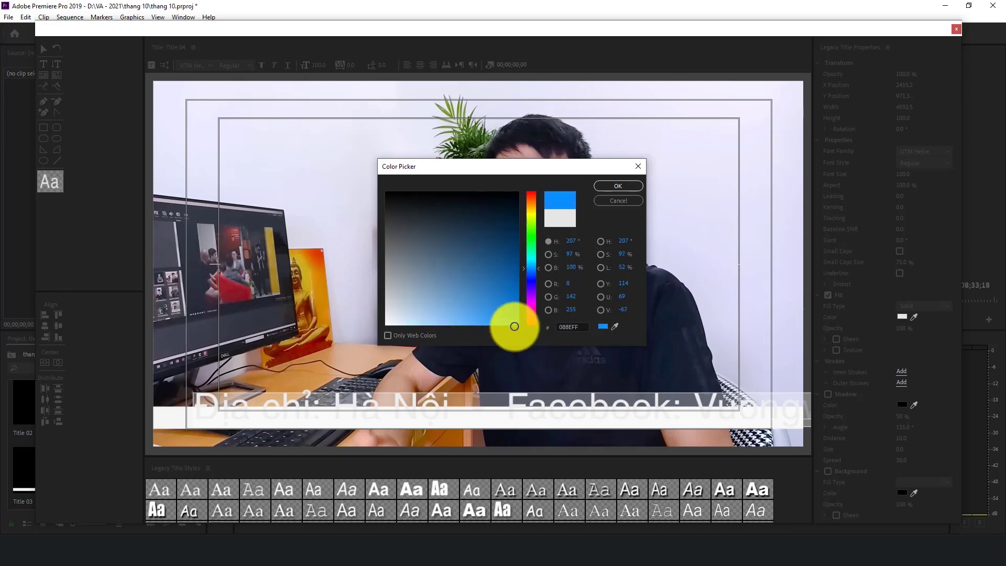
pyautogui.click(621, 187)
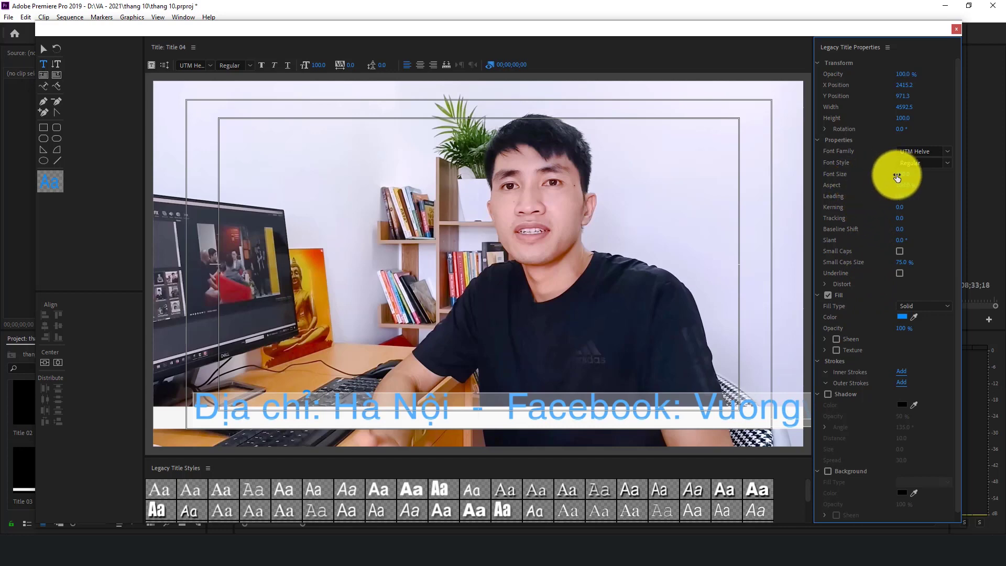
# Reduce the caption to font size 50 and move it down onto the white bar
pyautogui.moveTo(901, 178); pyautogui.dragTo(899, 178)
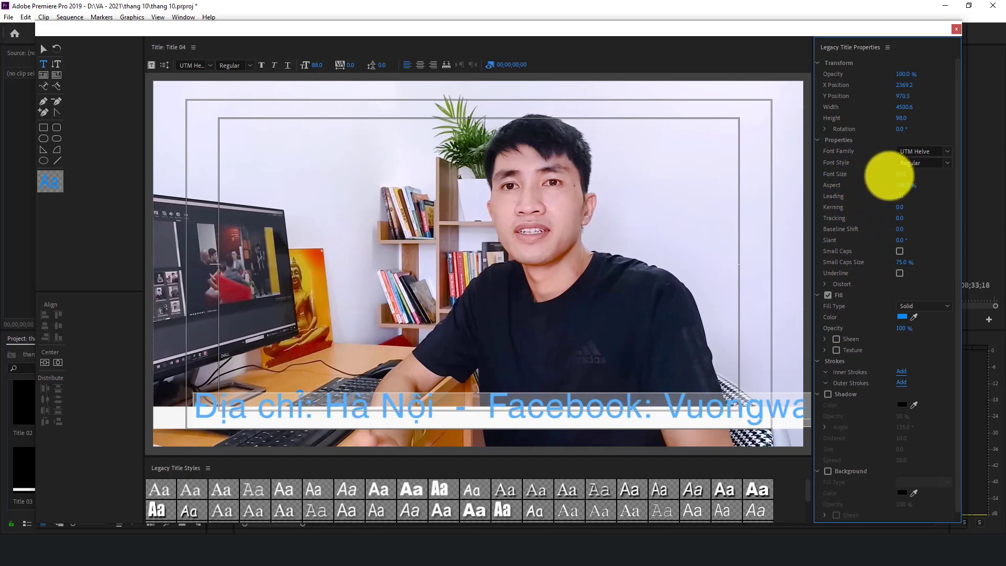
pyautogui.click(899, 178)
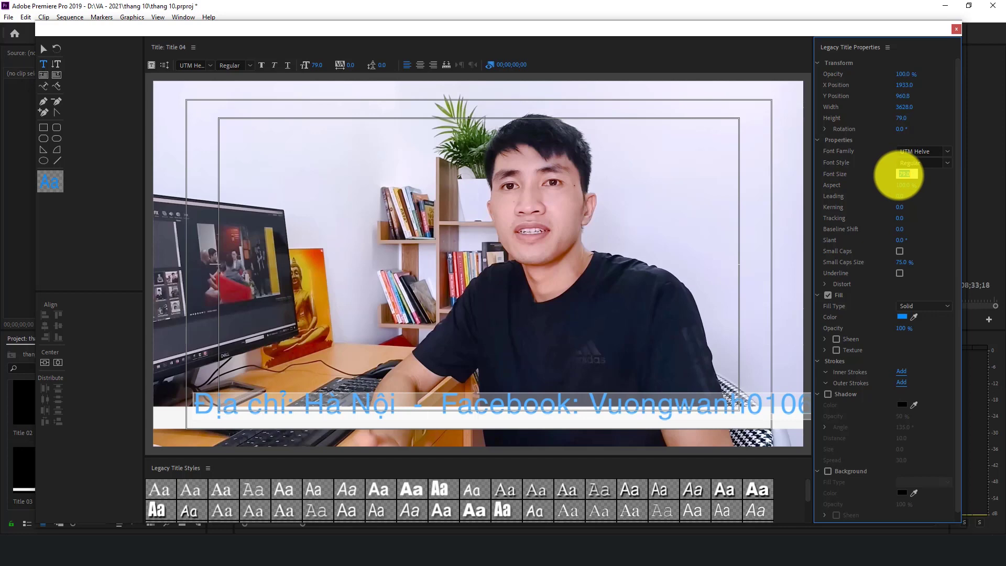
pyautogui.write('50')
pyautogui.press('Tab')
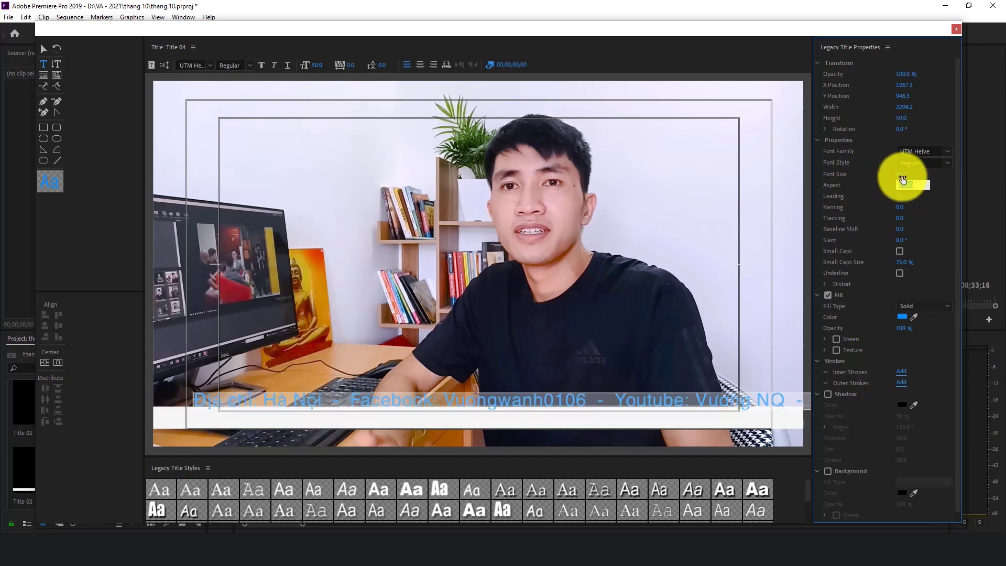
pyautogui.moveTo(896, 173); pyautogui.dragTo(899, 175)
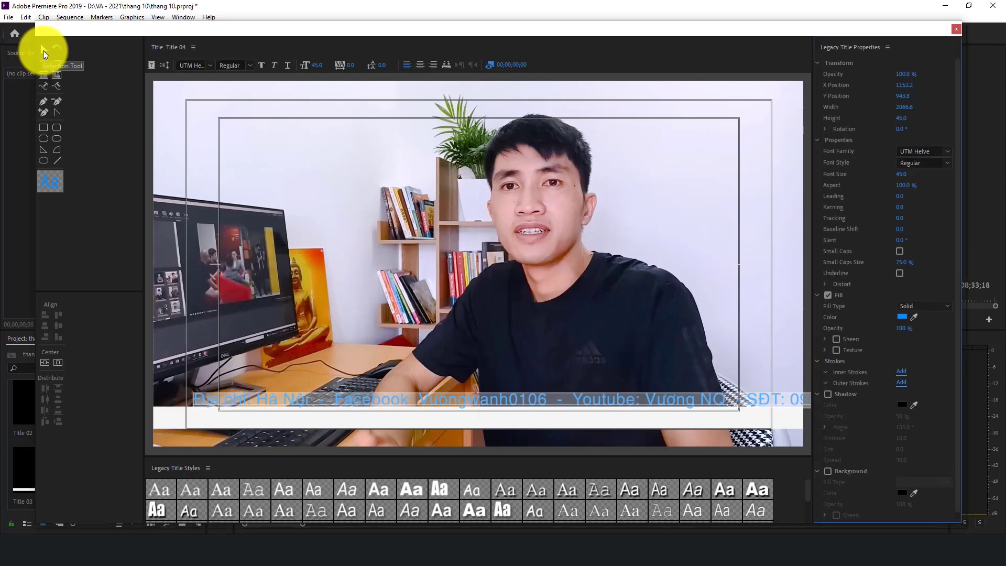
pyautogui.click(43, 49)
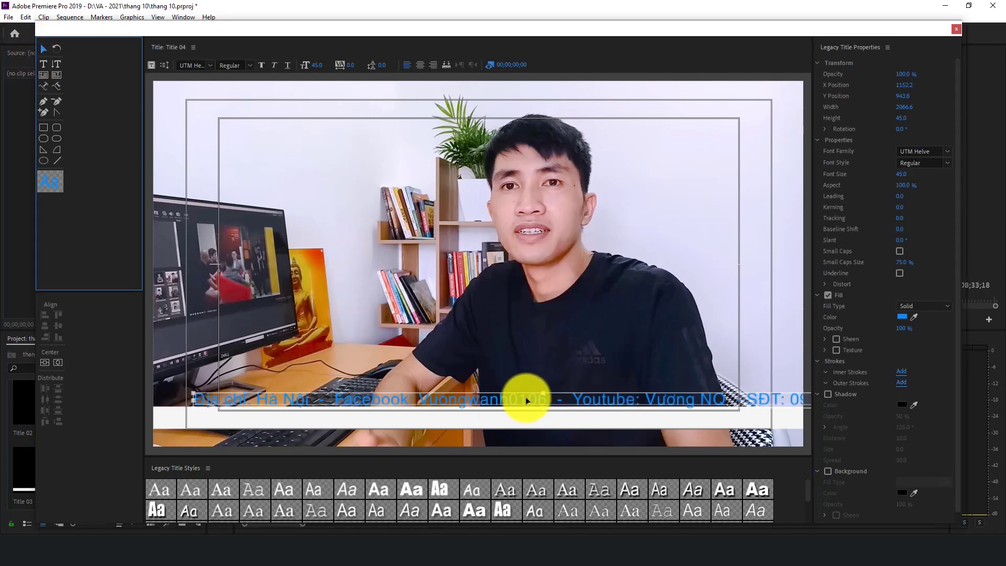
pyautogui.moveTo(530, 403); pyautogui.dragTo(506, 421)
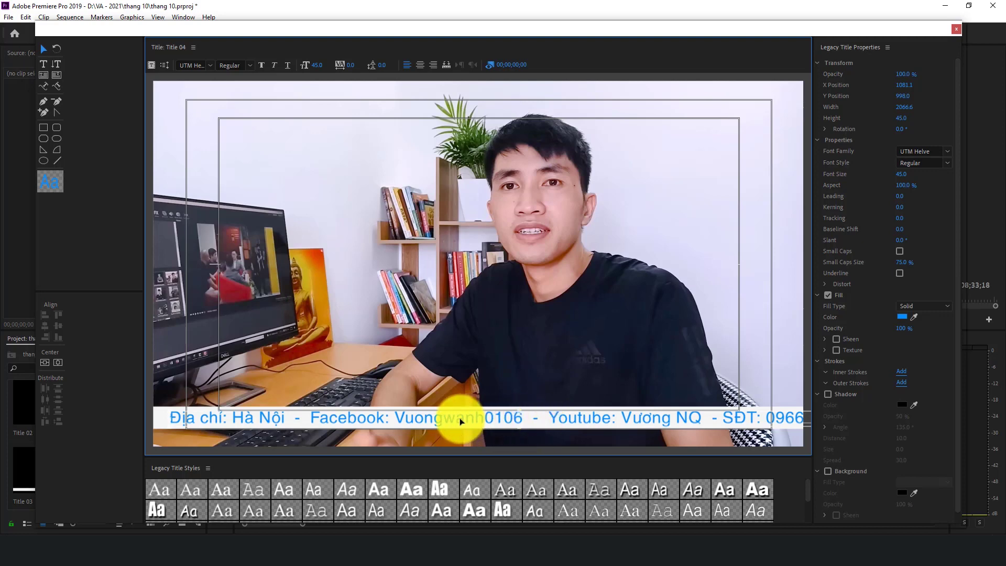
# Delete the stray 'w' from the Facebook handle in the caption
pyautogui.click(43, 64)
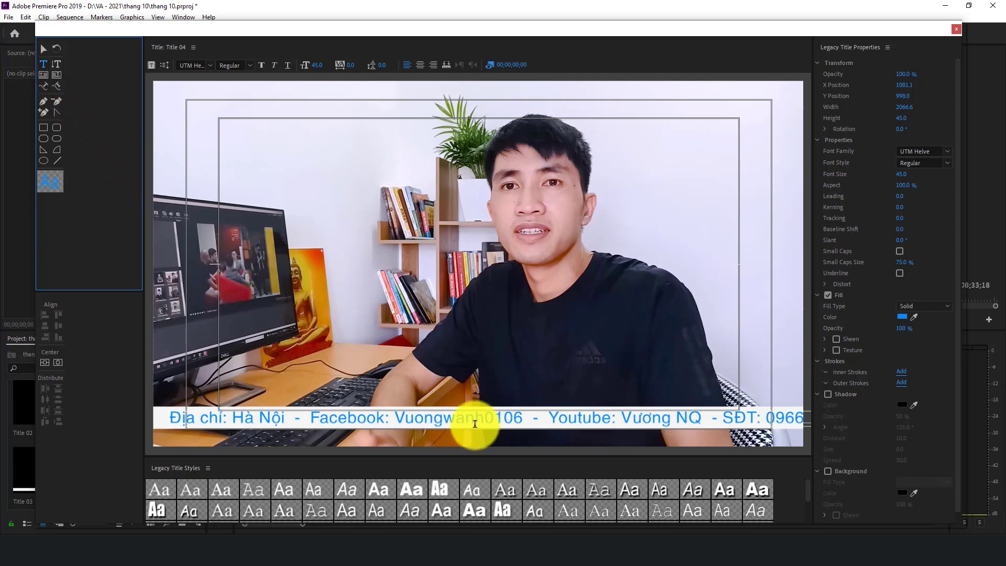
pyautogui.click(453, 419)
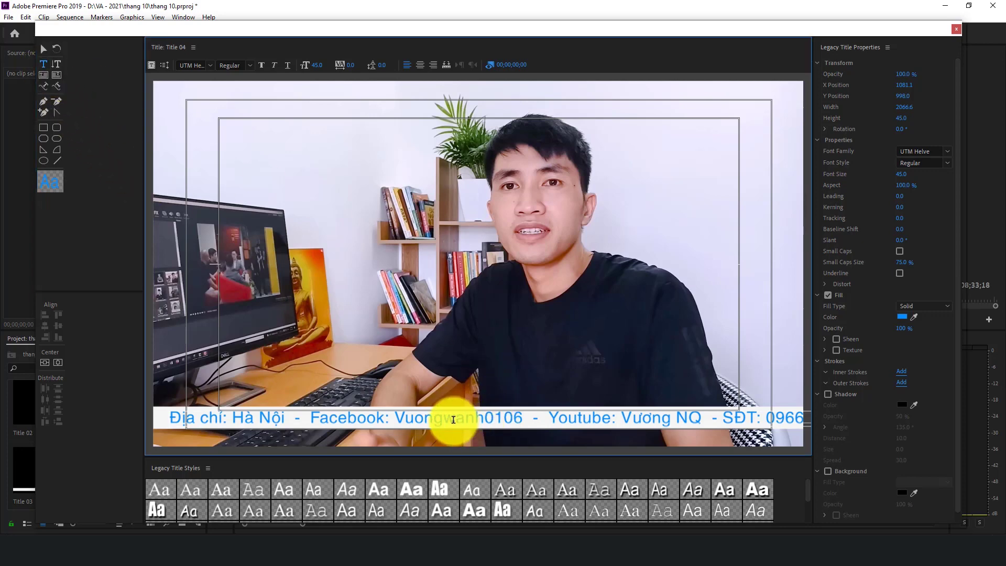
pyautogui.press('BackSpace')
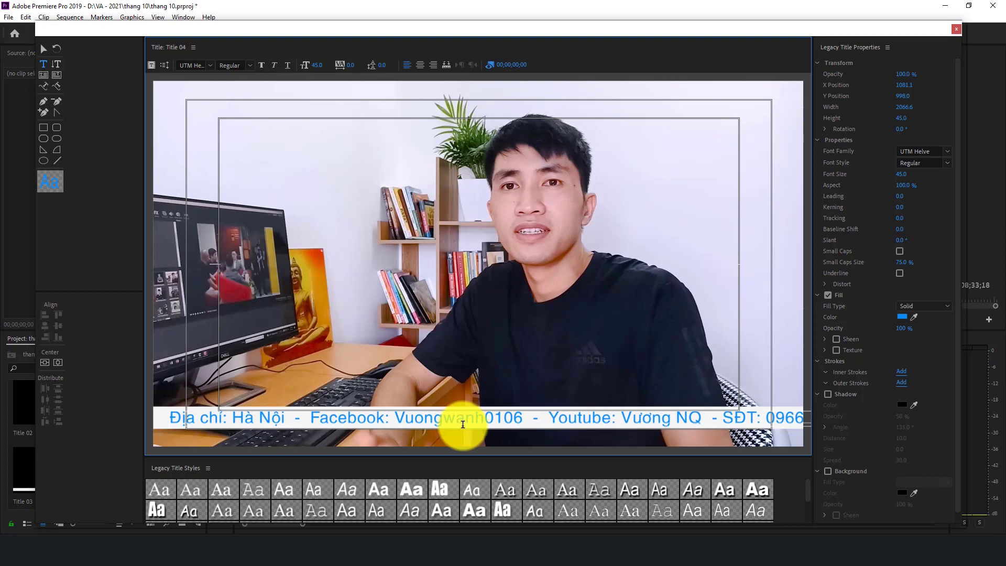
pyautogui.press('BackSpace')
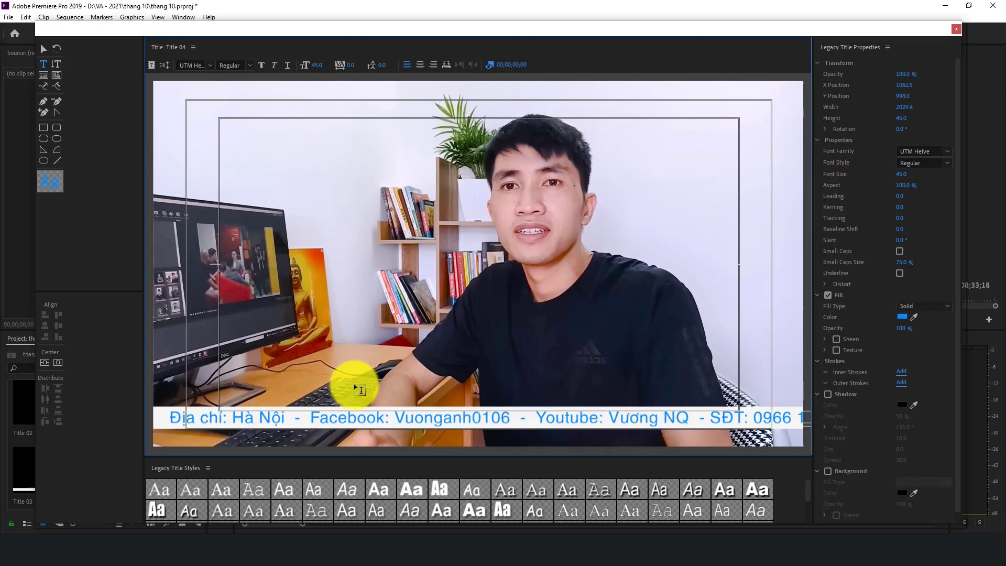
# Set the caption font size to 40 and nudge it into place along the bar
pyautogui.click(43, 48)
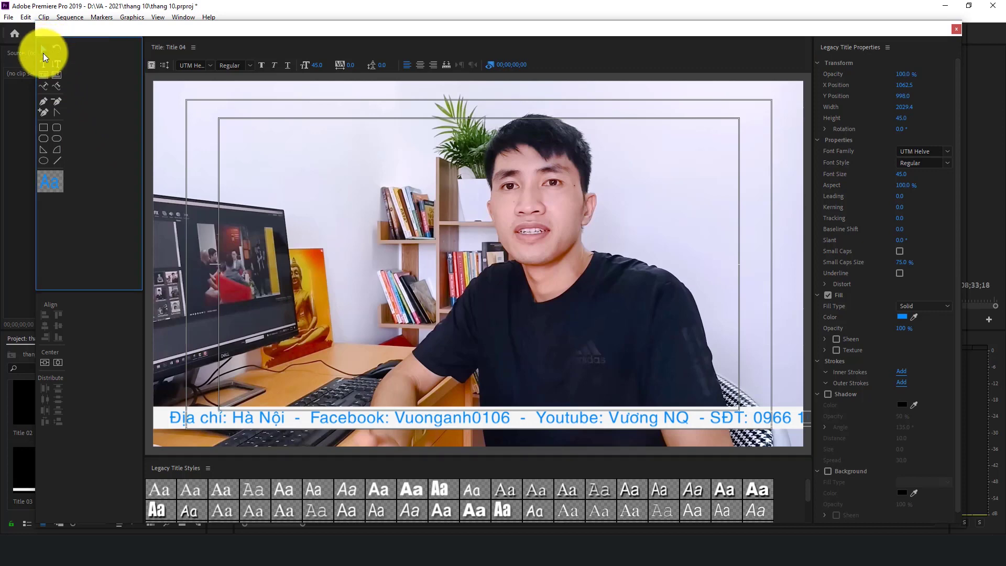
pyautogui.click(903, 177)
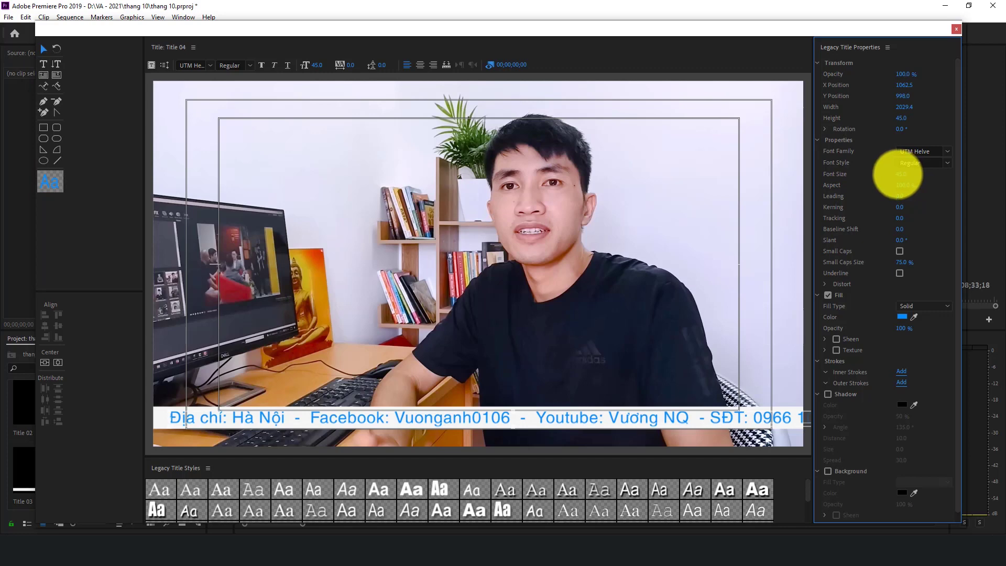
pyautogui.click(904, 176)
pyautogui.write('40')
pyautogui.press('Return')
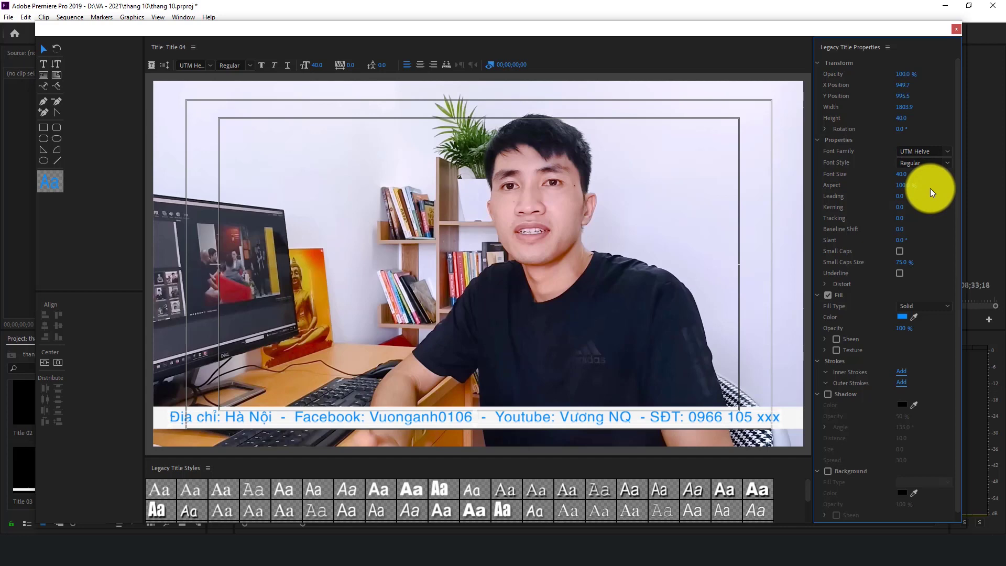
pyautogui.click(622, 423)
pyautogui.moveTo(622, 422); pyautogui.dragTo(622, 424)
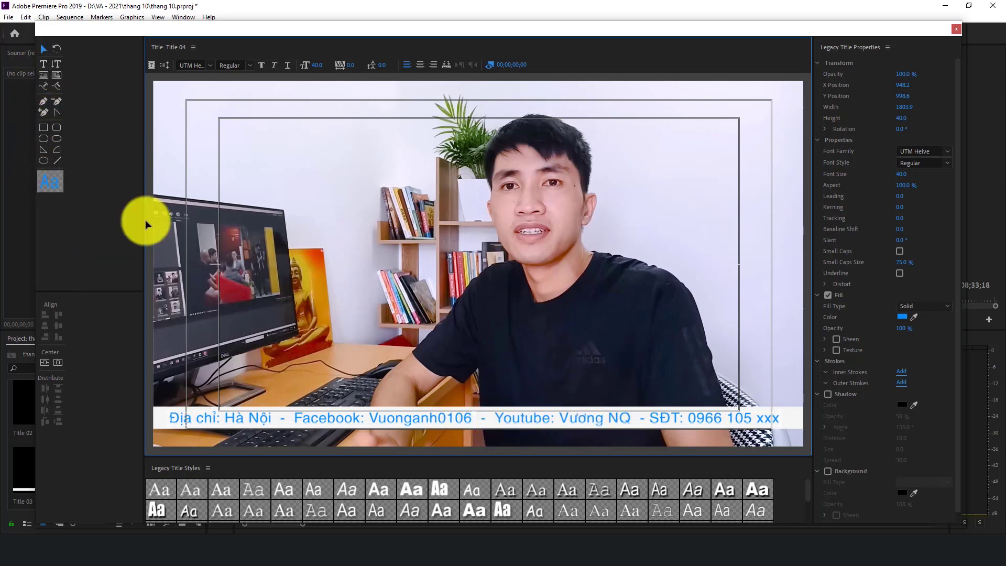
pyautogui.click(44, 63)
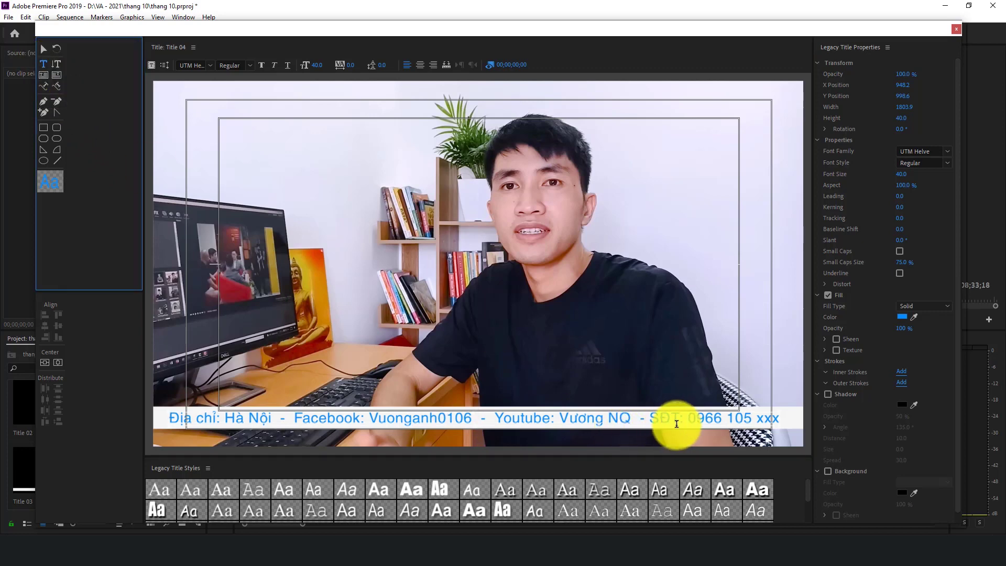
# Color the phone number at the end of the caption bright red
pyautogui.click(686, 421)
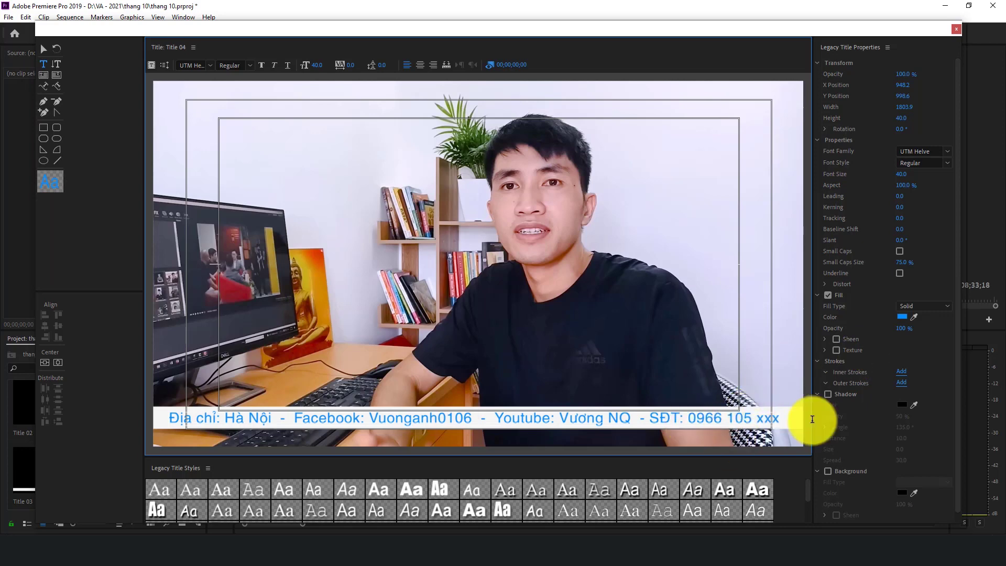
pyautogui.click(905, 316)
pyautogui.moveTo(536, 344); pyautogui.dragTo(524, 362)
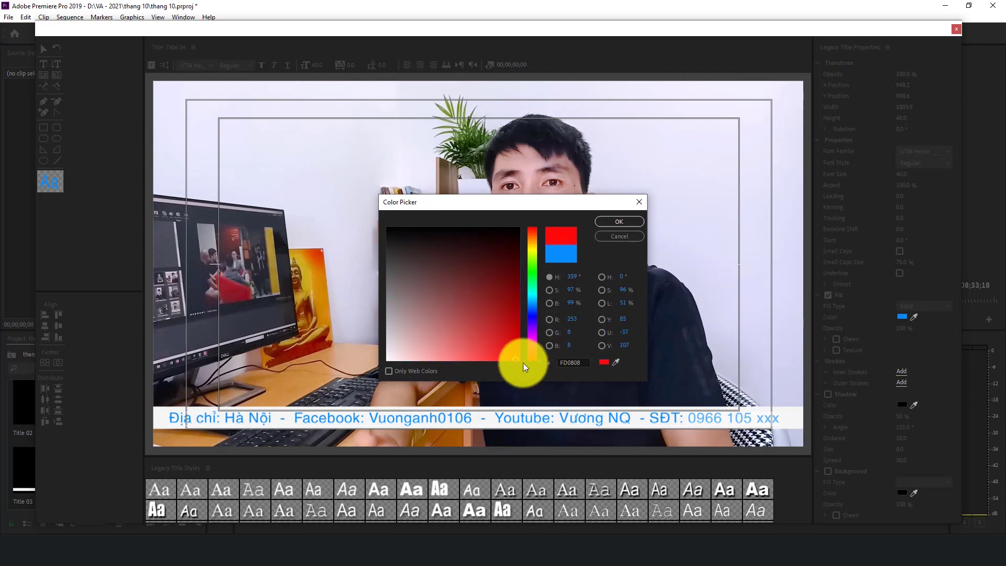
pyautogui.click(488, 360)
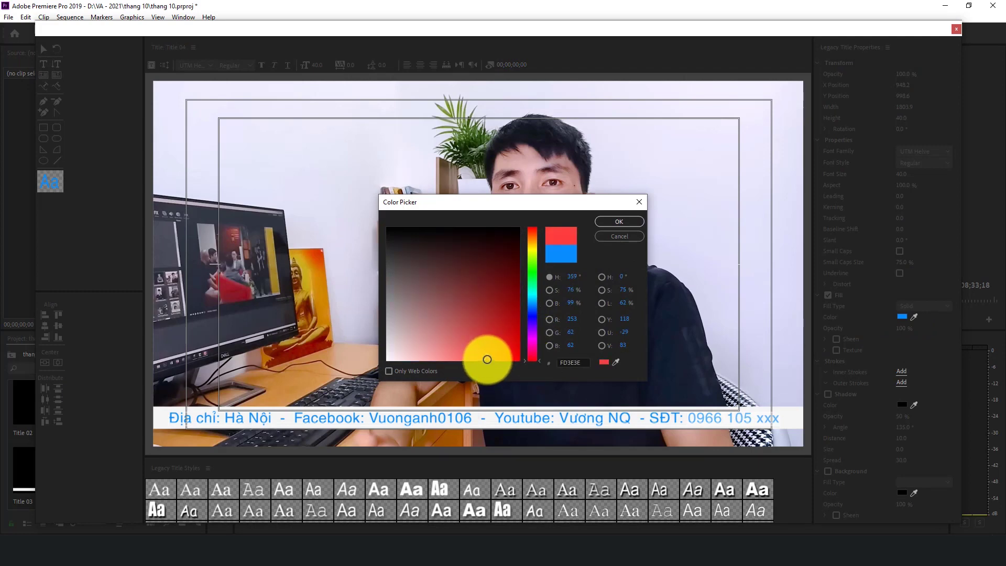
pyautogui.click(619, 221)
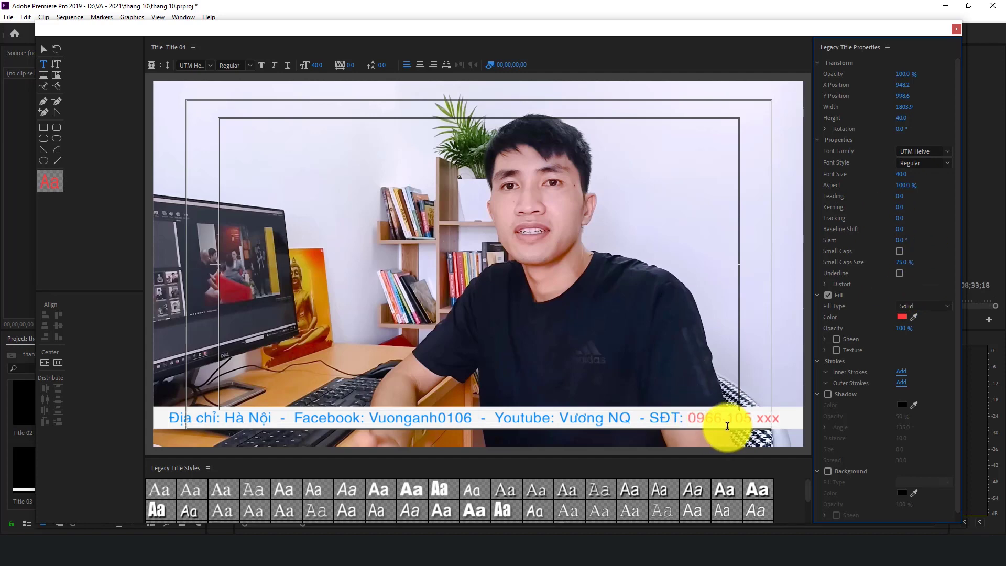
# Make the phone number bold and deselect the caption text
pyautogui.click(945, 166)
pyautogui.click(967, 175)
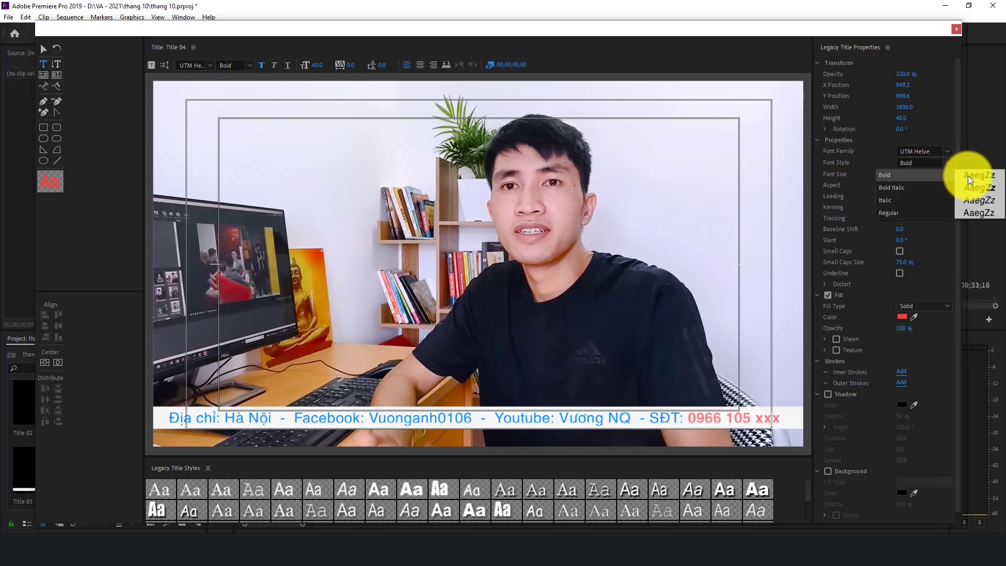
pyautogui.click(44, 49)
pyautogui.click(560, 296)
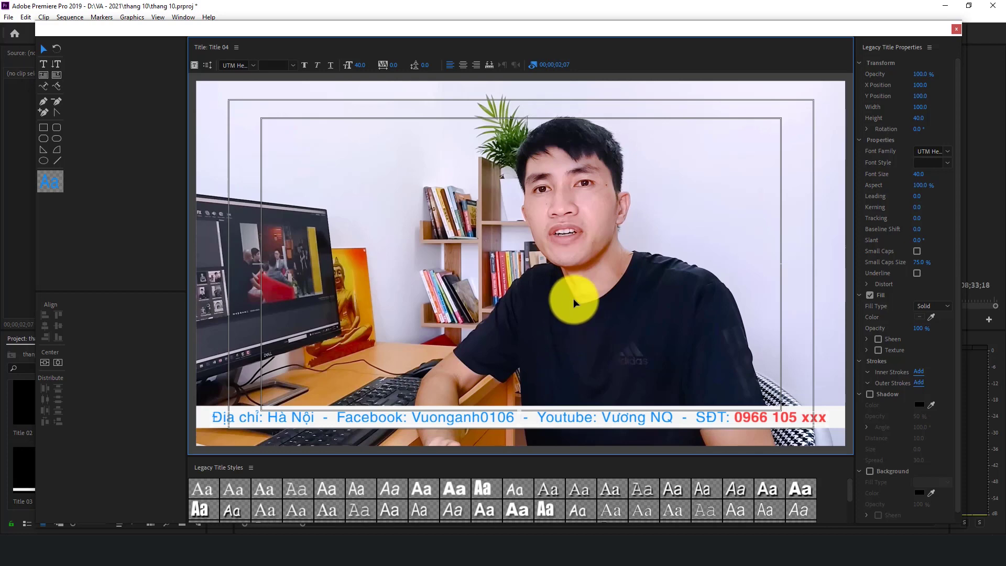
pyautogui.click(209, 65)
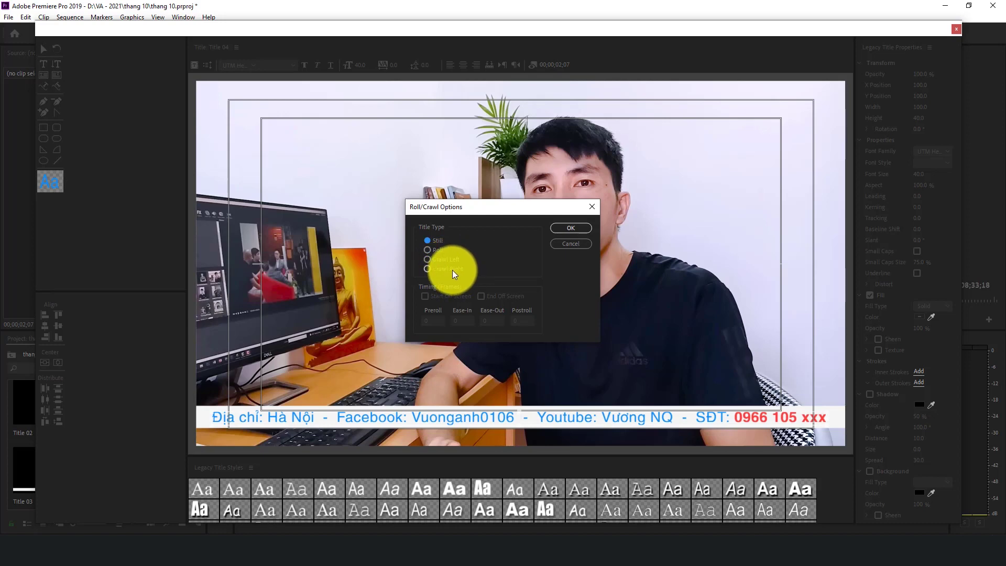
# Set Title 04 to Crawl Left, starting and ending off screen, then close the title editor
pyautogui.click(428, 260)
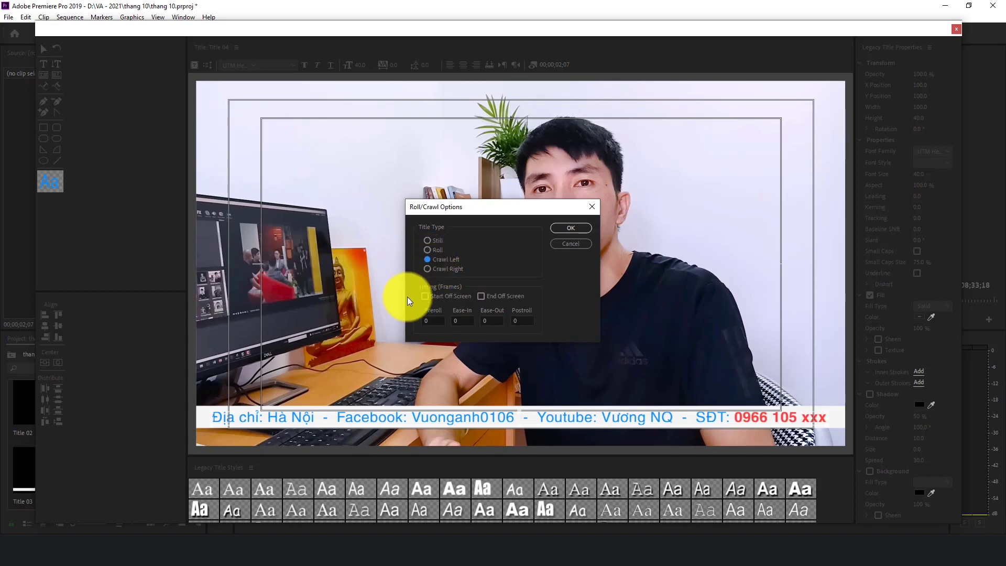
pyautogui.click(425, 296)
pyautogui.click(481, 296)
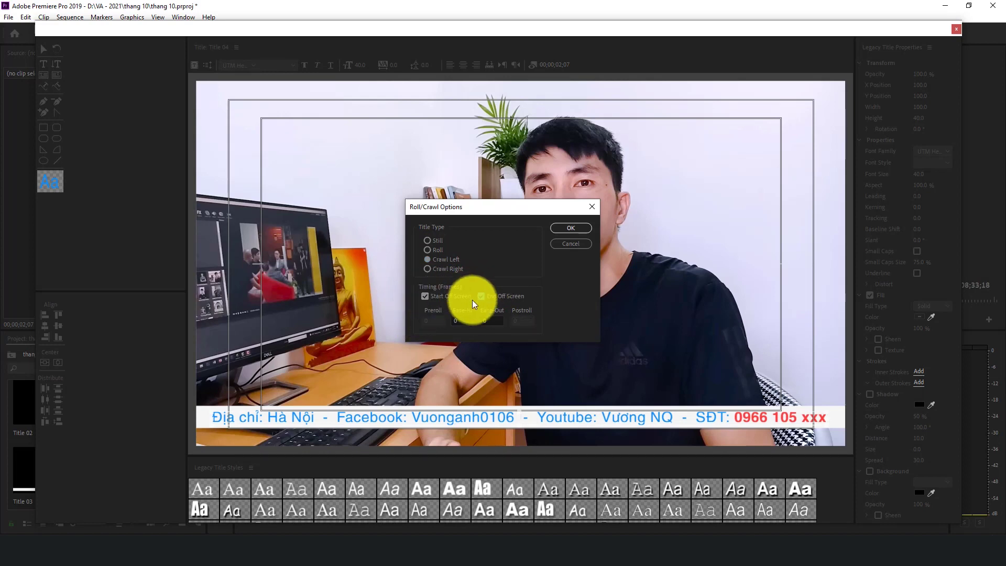
pyautogui.click(570, 230)
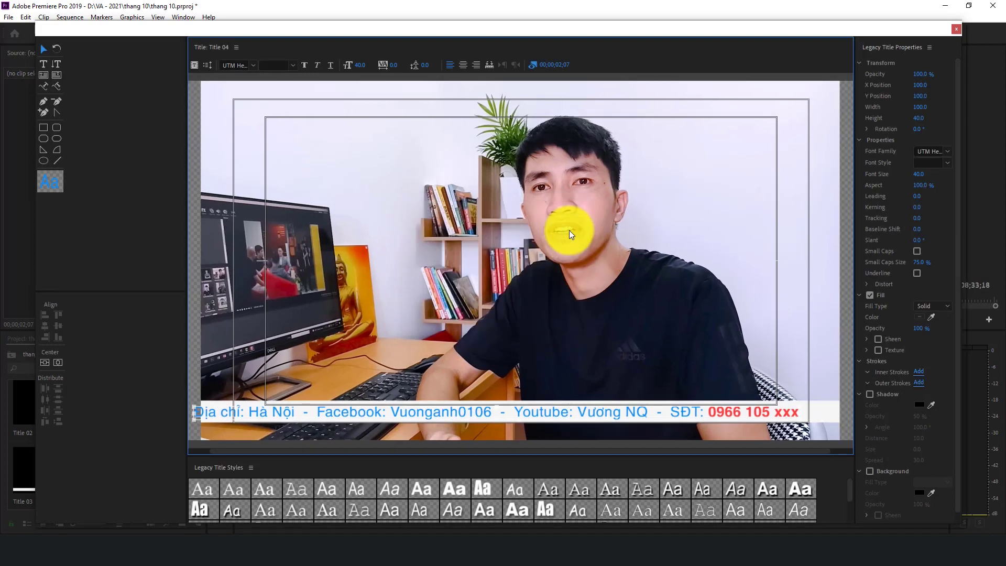
pyautogui.click(956, 29)
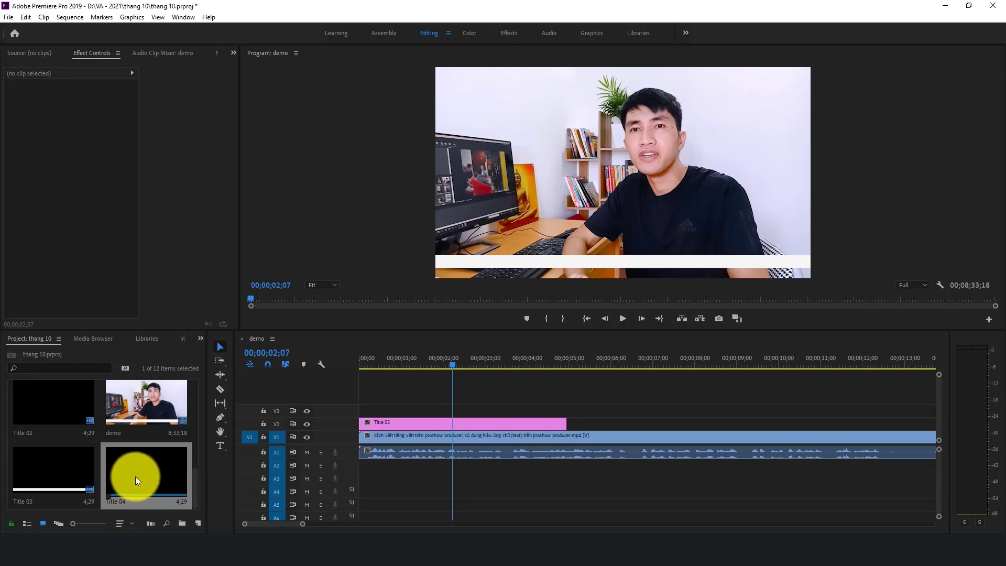
# Put Title 04 on V3 above Title 03, preview it from the start, and lengthen it
pyautogui.moveTo(131, 478); pyautogui.dragTo(367, 418)
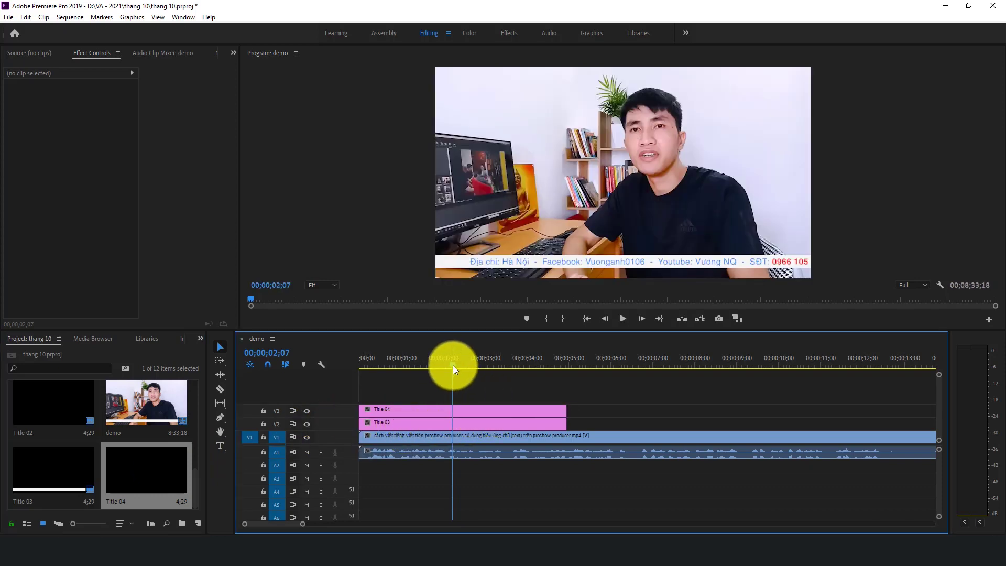
pyautogui.moveTo(453, 369); pyautogui.dragTo(373, 369)
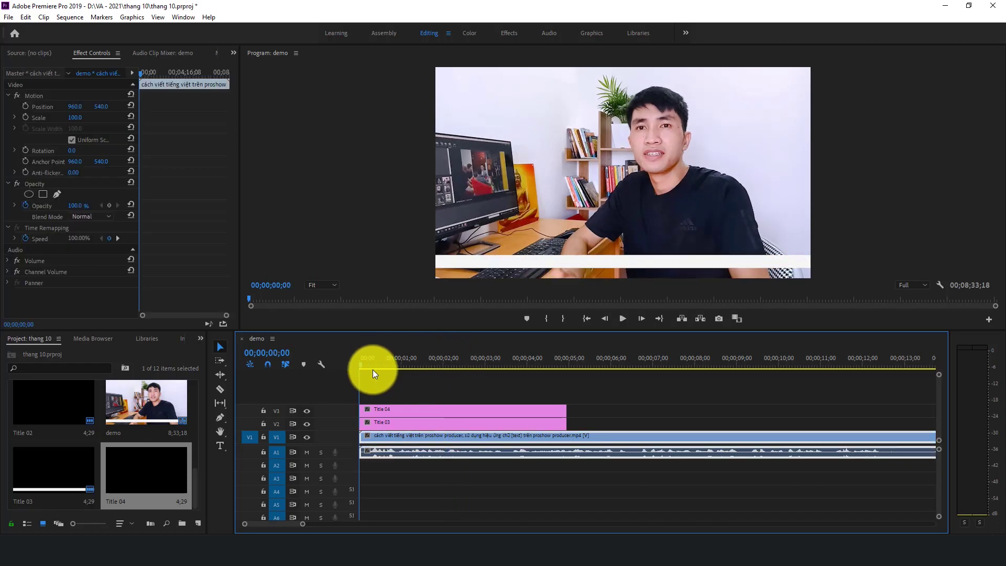
pyautogui.click(625, 319)
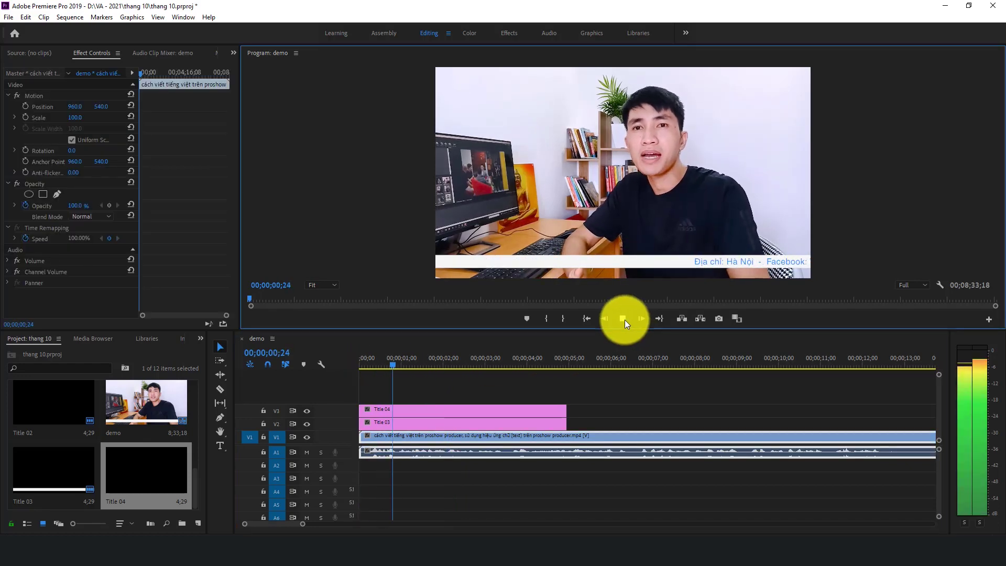
pyautogui.click(625, 319)
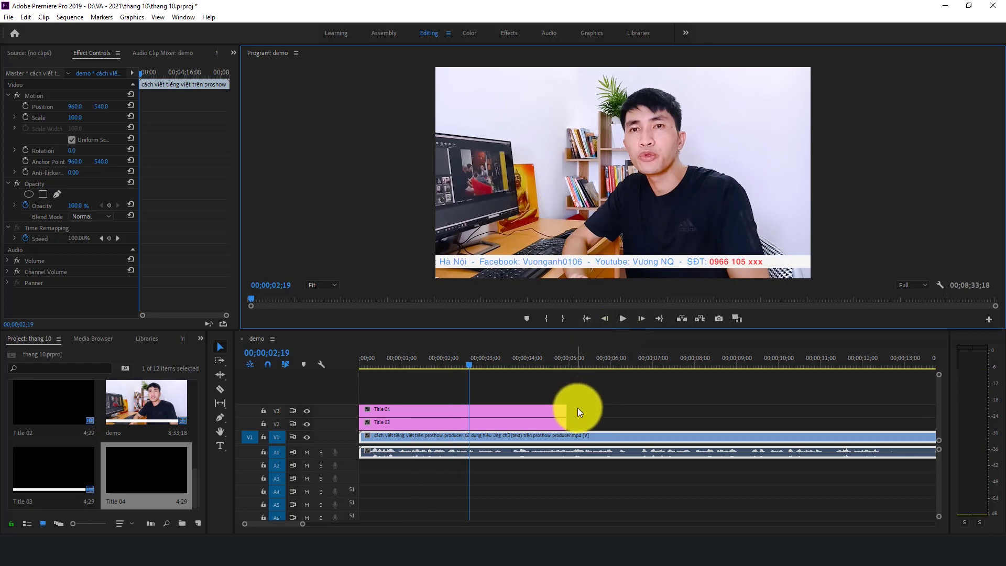
pyautogui.moveTo(576, 409); pyautogui.dragTo(715, 410)
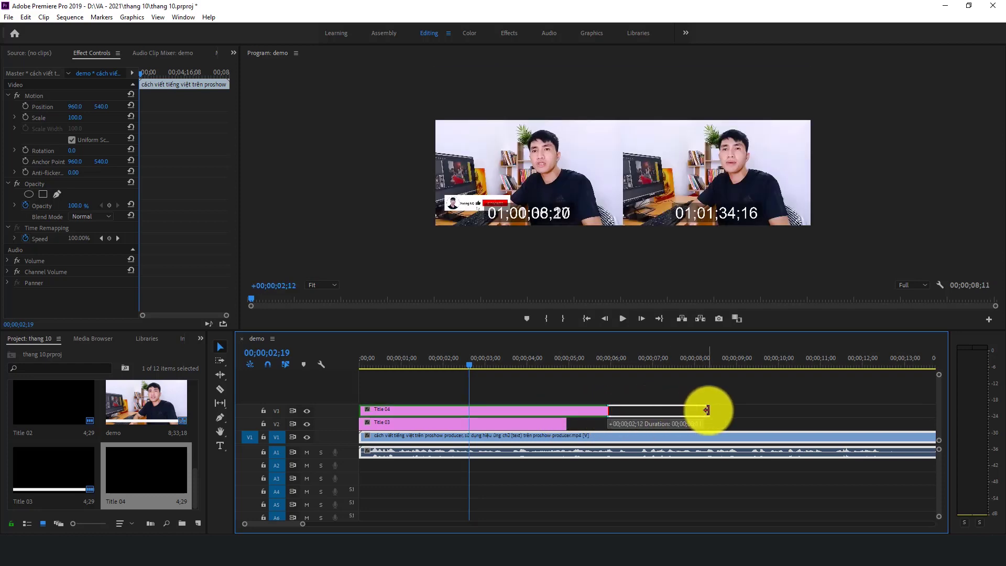
# Extend Title 04's end toward 13 seconds and play back to check it
pyautogui.moveTo(715, 410); pyautogui.dragTo(734, 411)
pyautogui.press('space')
pyautogui.press('space')
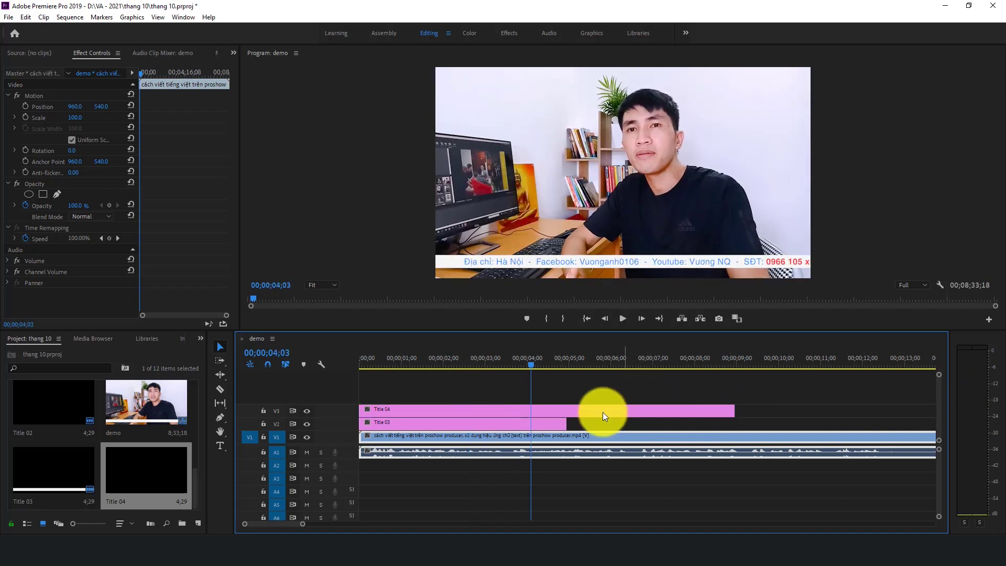
pyautogui.moveTo(573, 422); pyautogui.dragTo(583, 416)
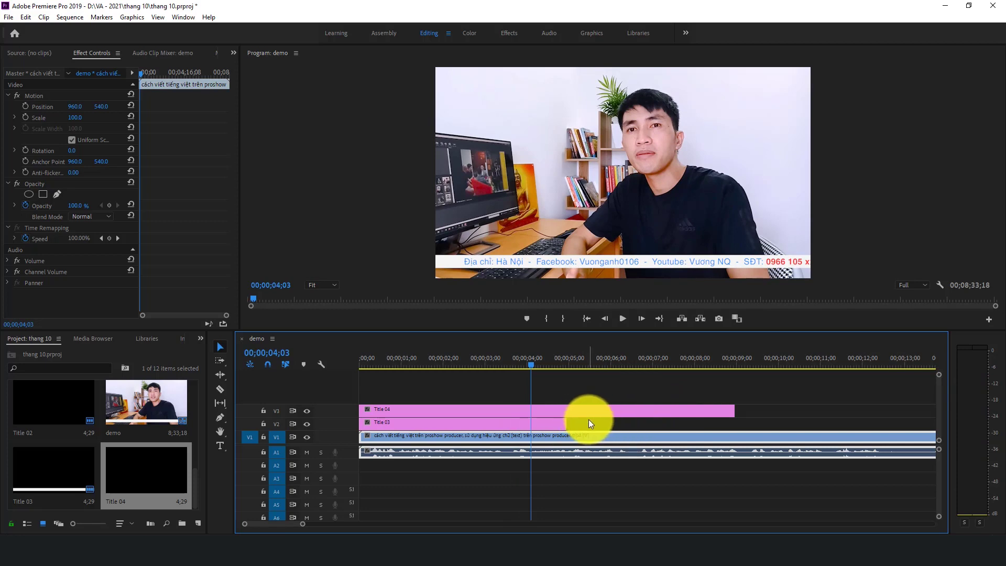
pyautogui.press('-')
pyautogui.moveTo(547, 412); pyautogui.dragTo(635, 413)
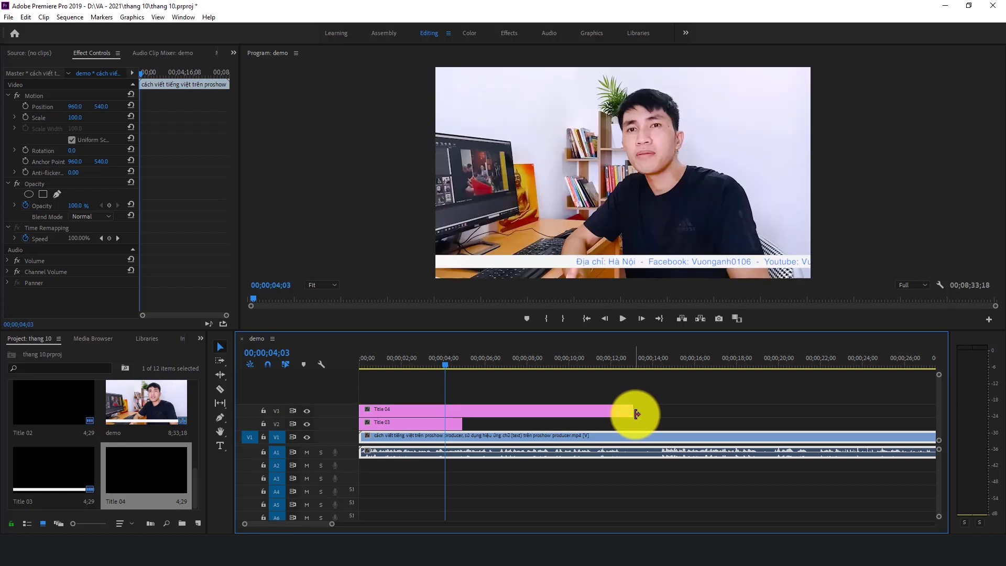
pyautogui.press('space')
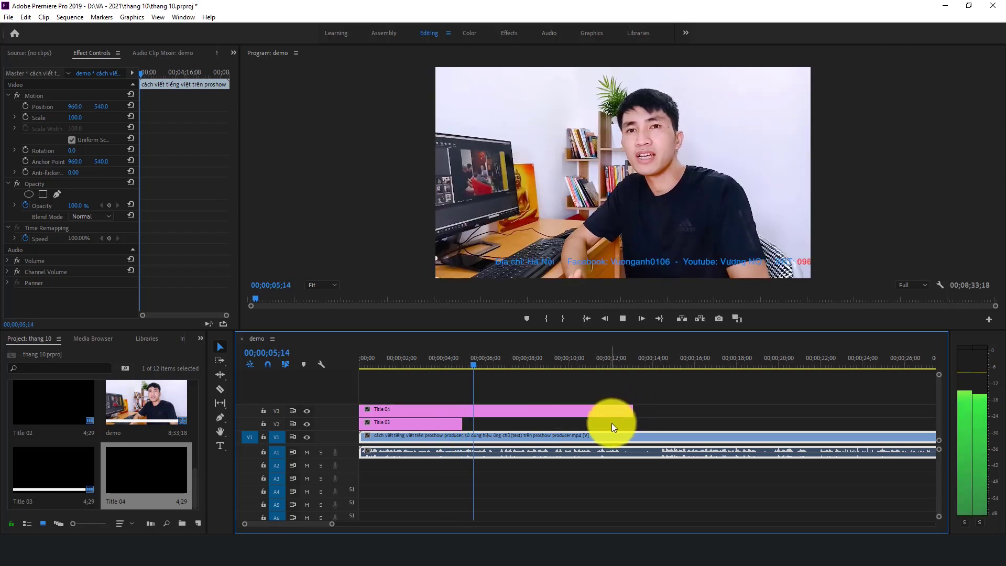
pyautogui.press('space')
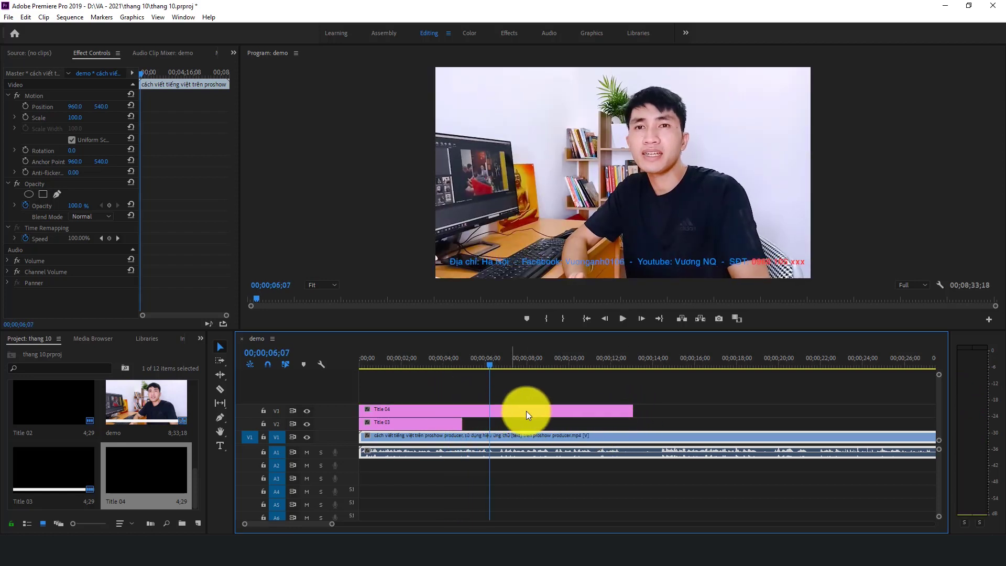
# Extend Title 03 to end with Title 04 and replay the sequence from the start
pyautogui.click(548, 411)
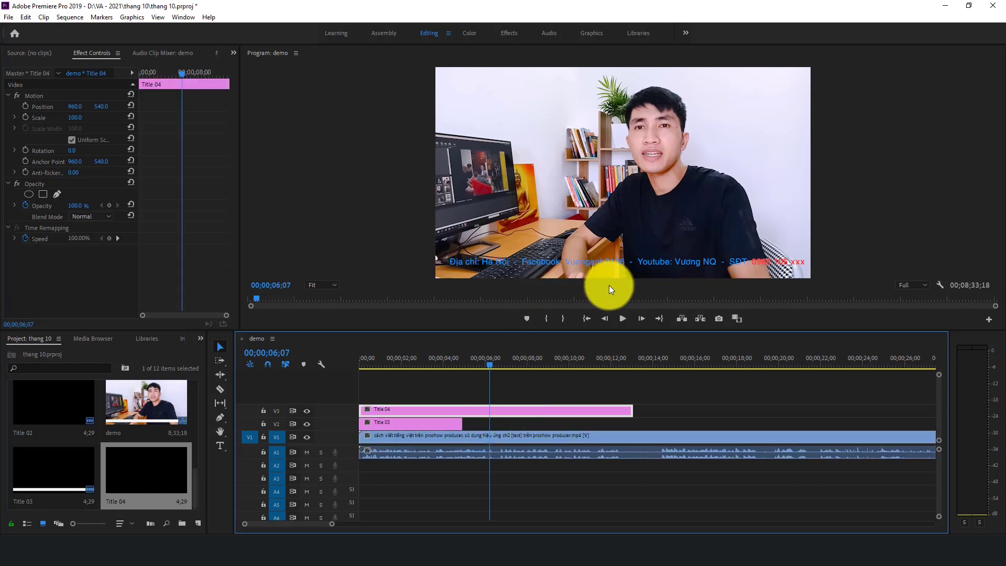
pyautogui.moveTo(461, 426); pyautogui.dragTo(633, 424)
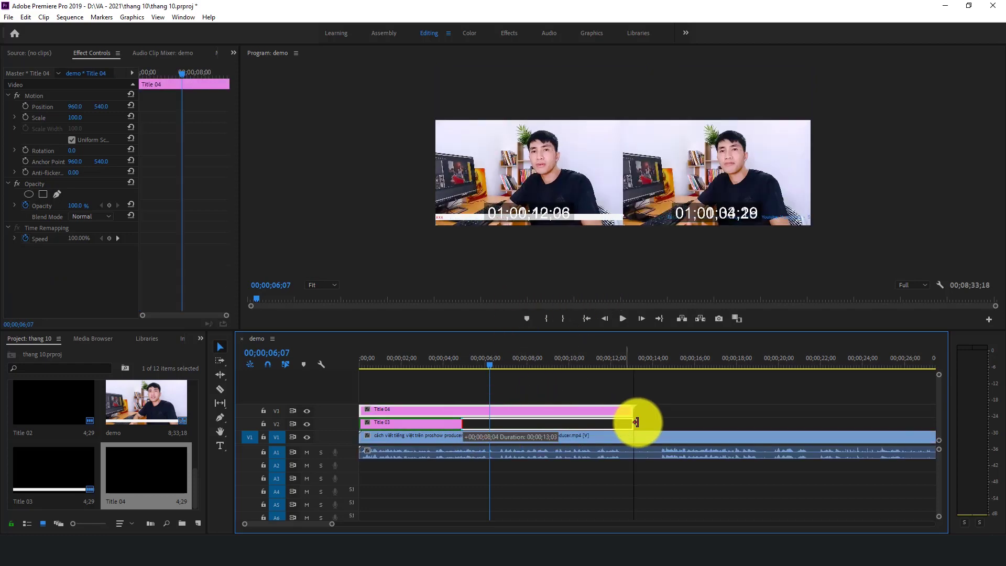
pyautogui.moveTo(609, 368); pyautogui.dragTo(626, 388)
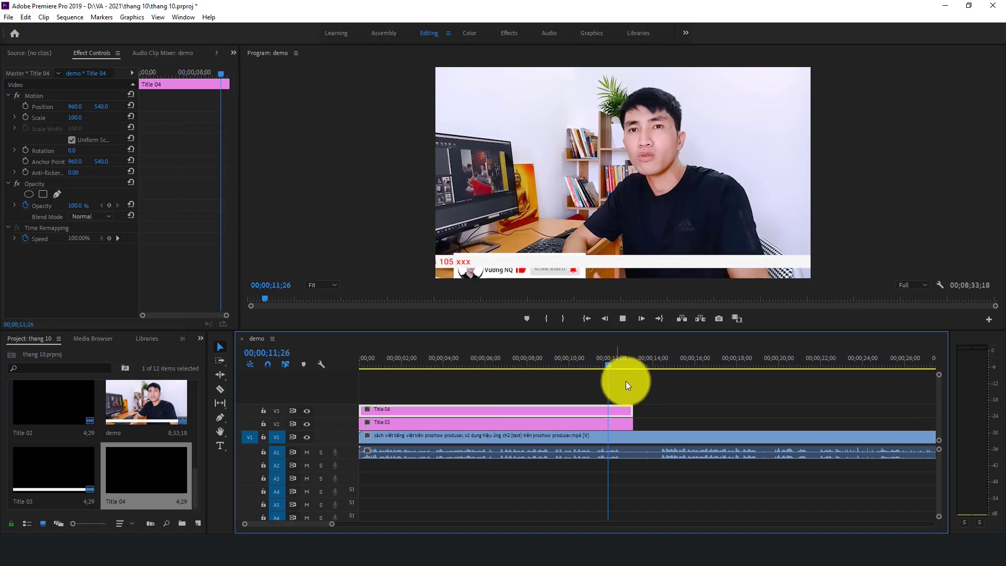
pyautogui.moveTo(501, 370); pyautogui.dragTo(366, 381)
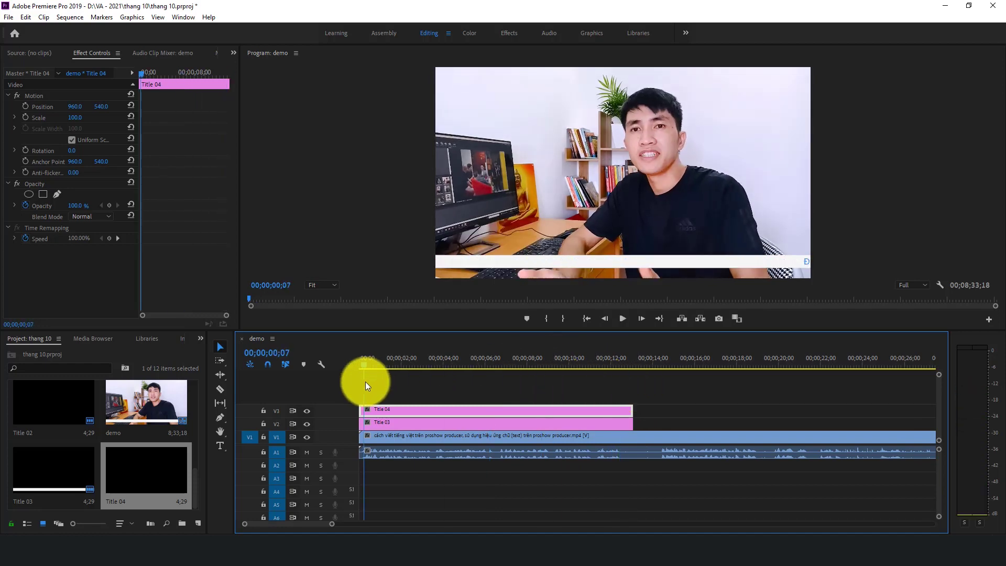
pyautogui.press('space')
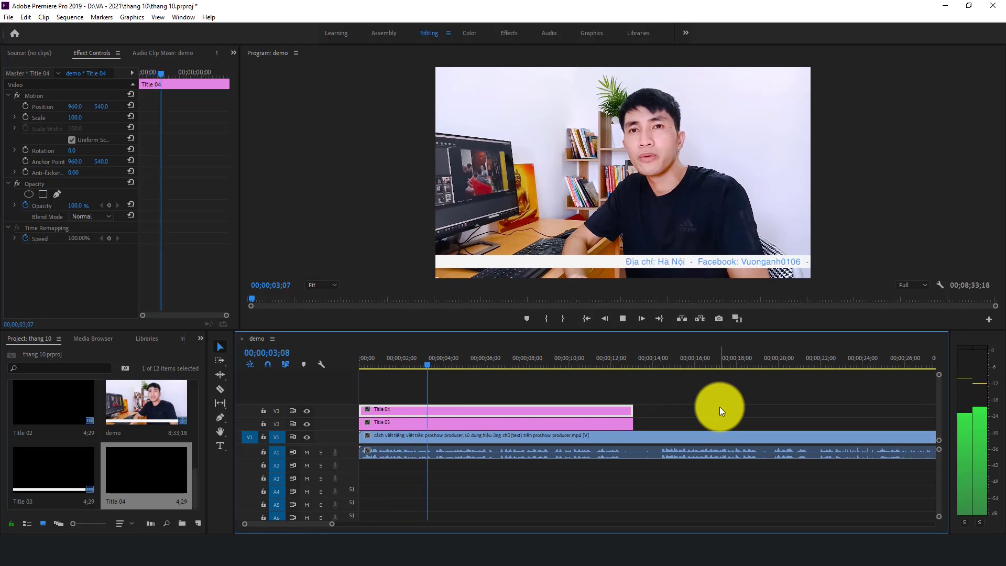
pyautogui.click(485, 362)
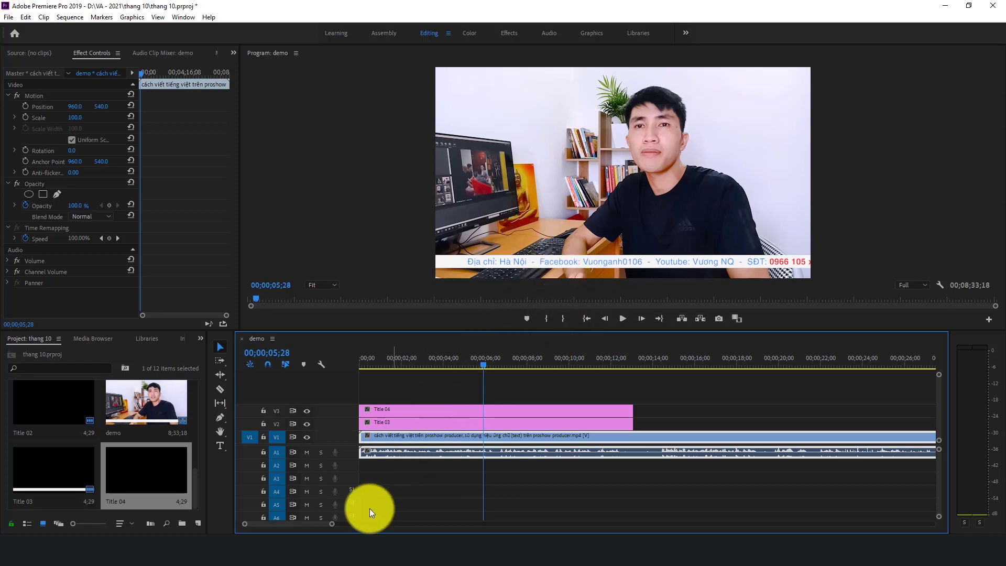
pyautogui.click(357, 551)
# Search Google Images for 'icon facebook png', then minimize Chrome
pyautogui.click(479, 220)
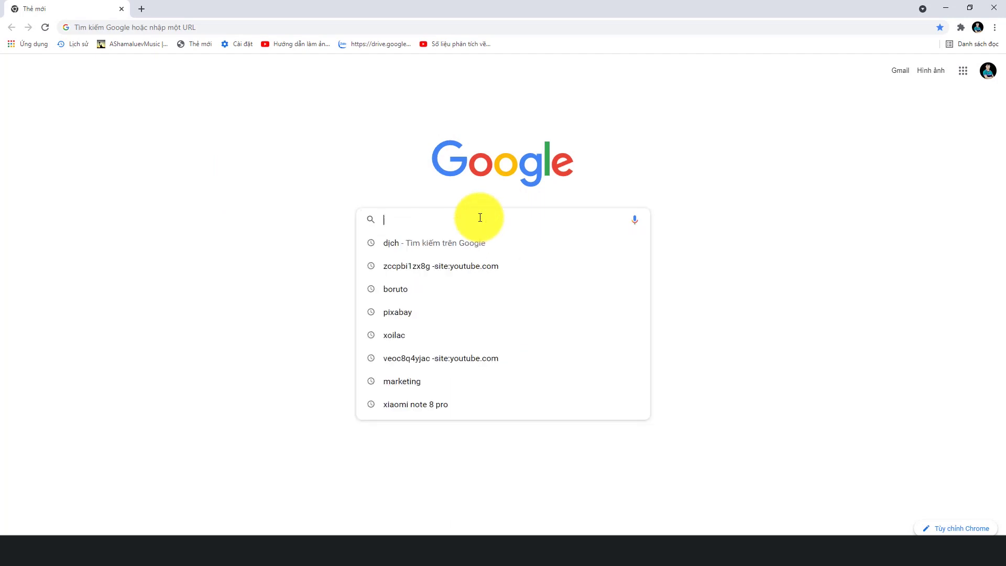
pyautogui.write('ic')
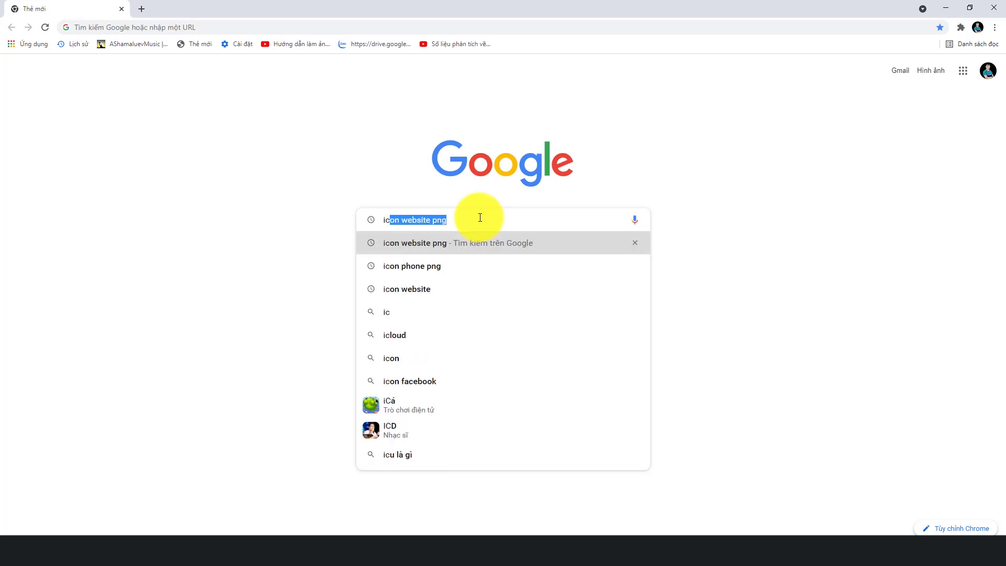
pyautogui.press('BackSpace')
pyautogui.press('BackSpace')
pyautogui.press('BackSpace')
pyautogui.write('icon faceboo')
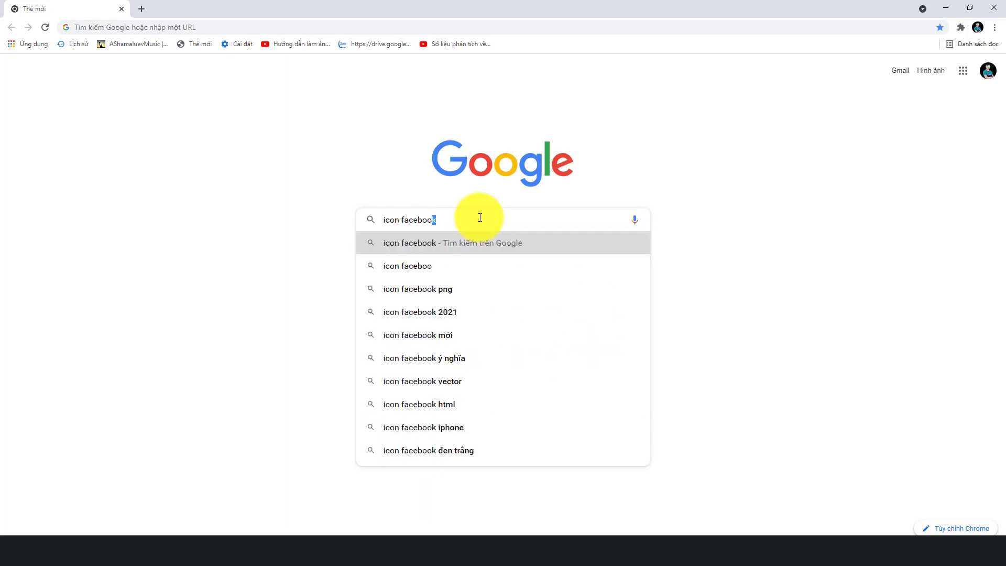
pyautogui.write('k png')
pyautogui.press('Return')
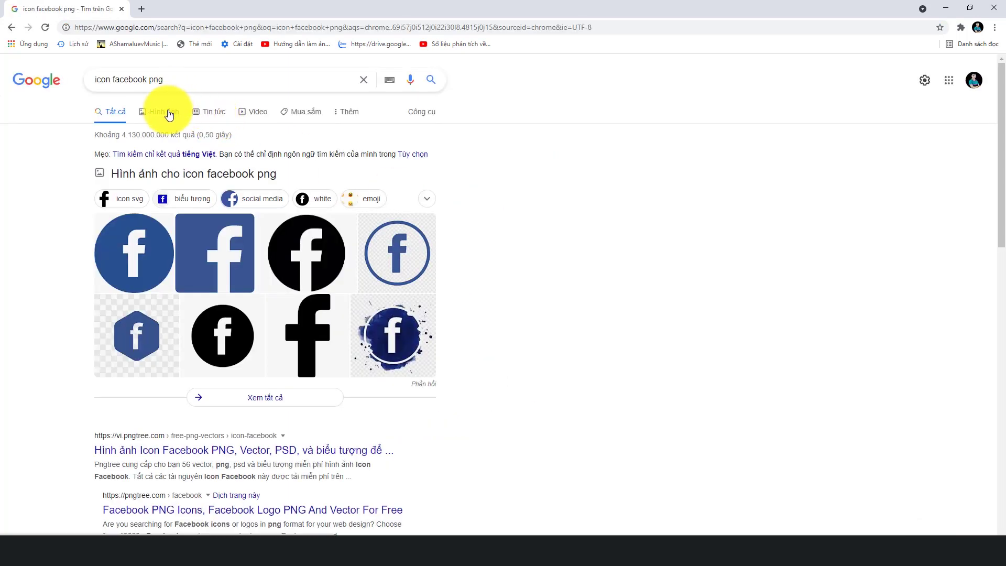
pyautogui.click(164, 111)
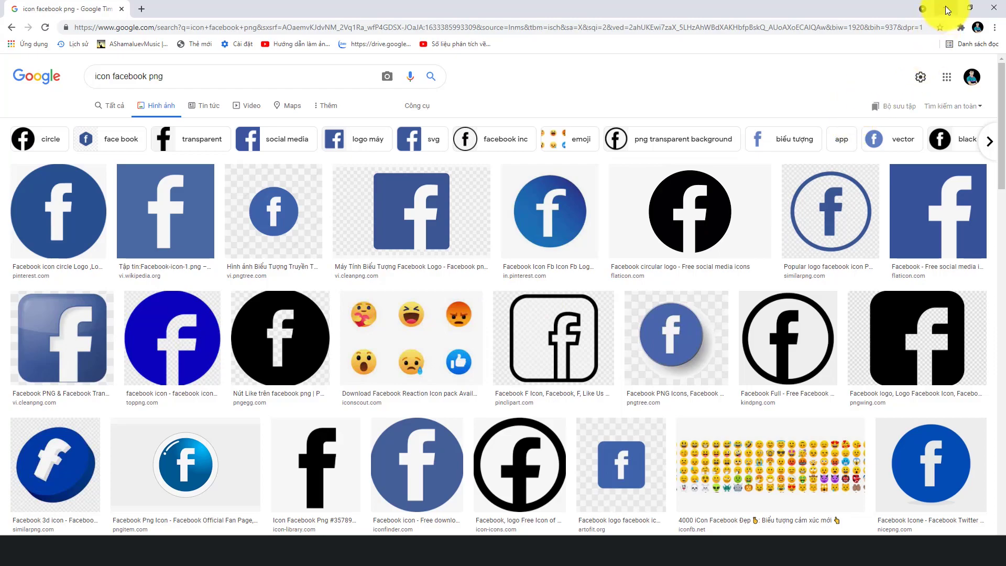
pyautogui.click(945, 10)
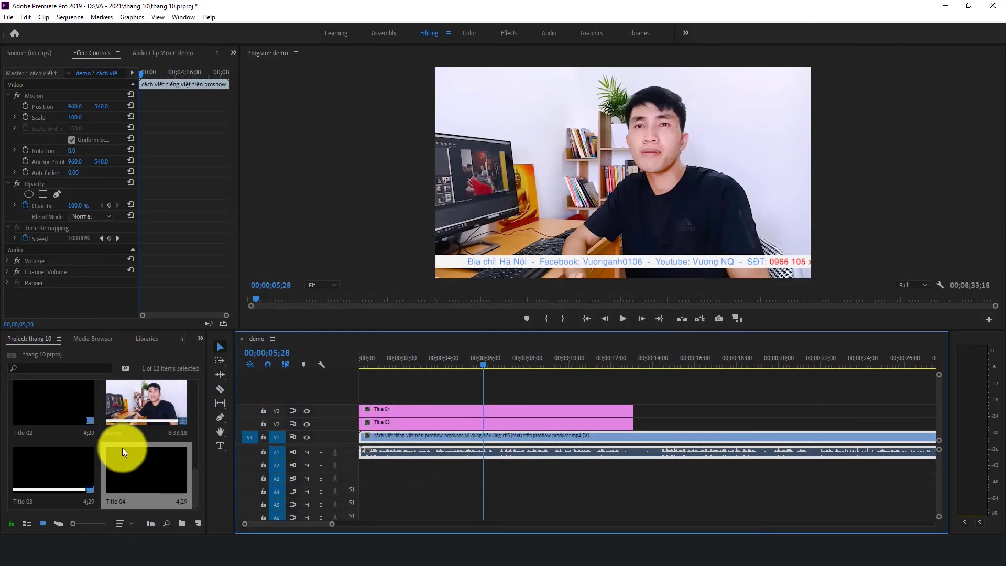
pyautogui.scroll(3, 122, 448)
pyautogui.scroll(2, 122, 447)
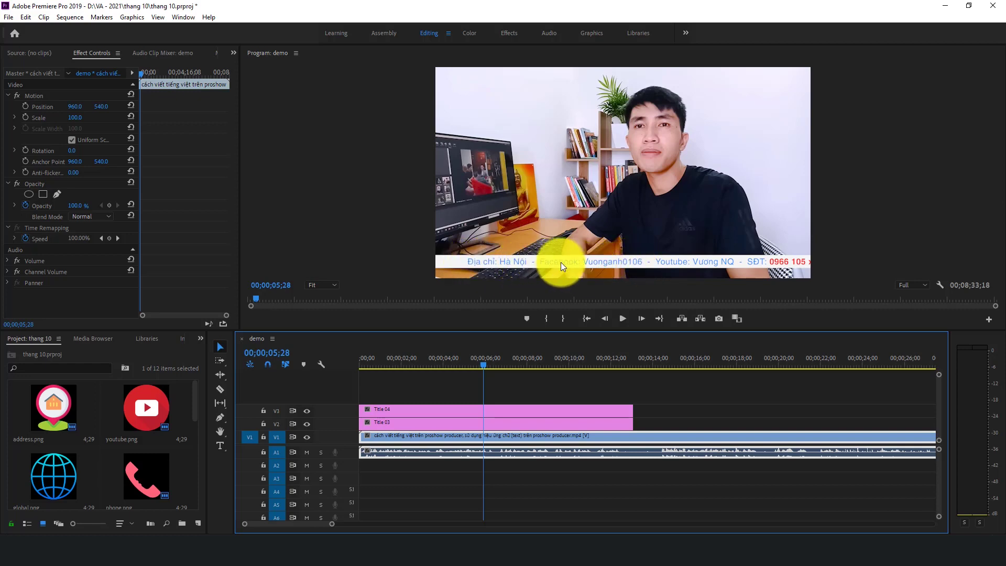
pyautogui.click(460, 363)
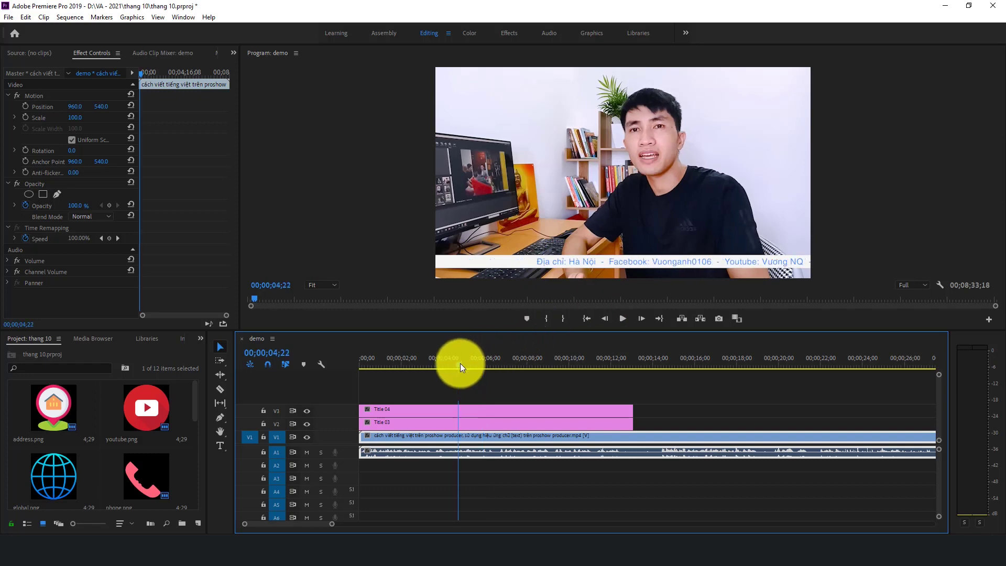
pyautogui.click(472, 412)
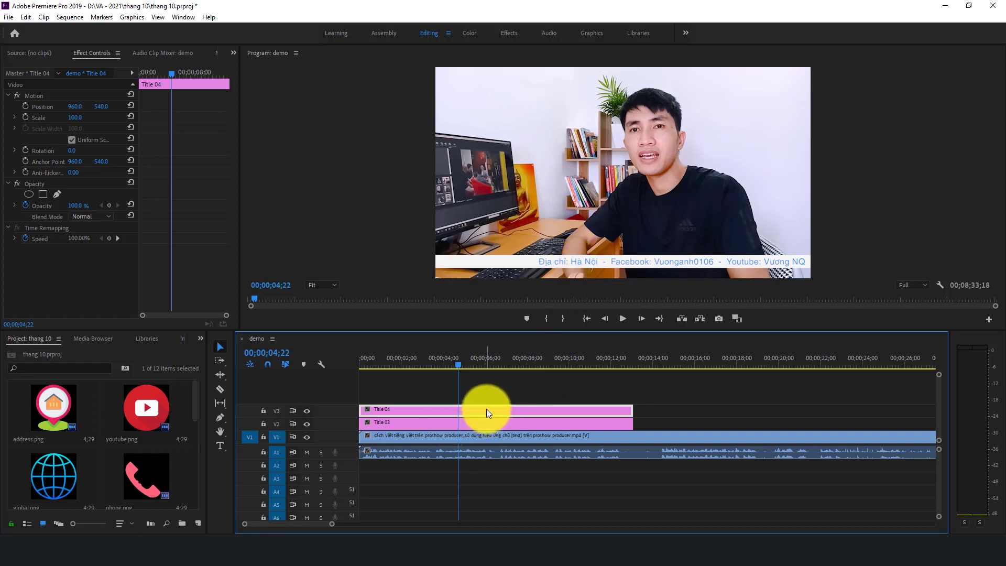
pyautogui.doubleClick(486, 409)
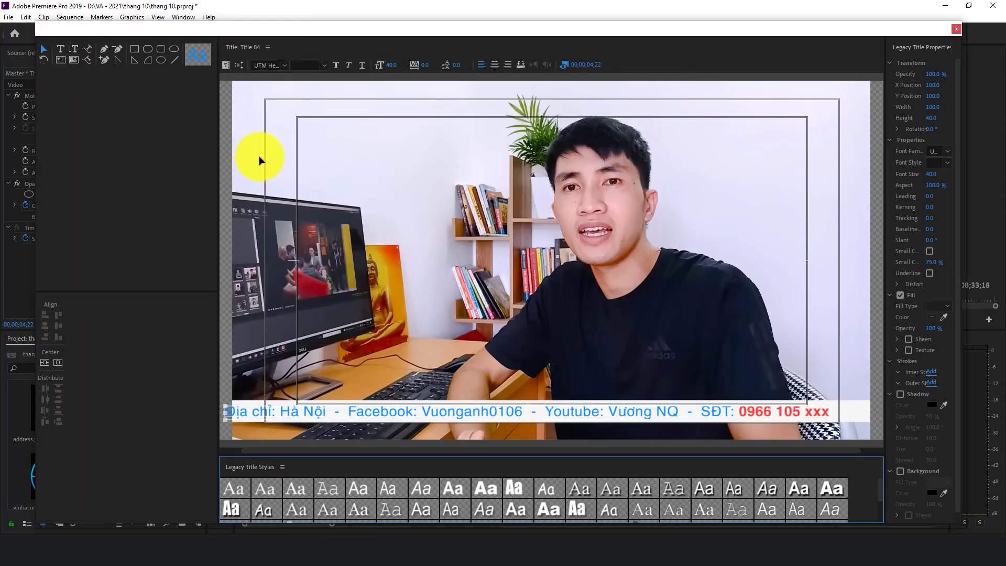
# Delete the Địa chỉ, Facebook, Youtube and SĐT labels from the title's text line
pyautogui.click(58, 46)
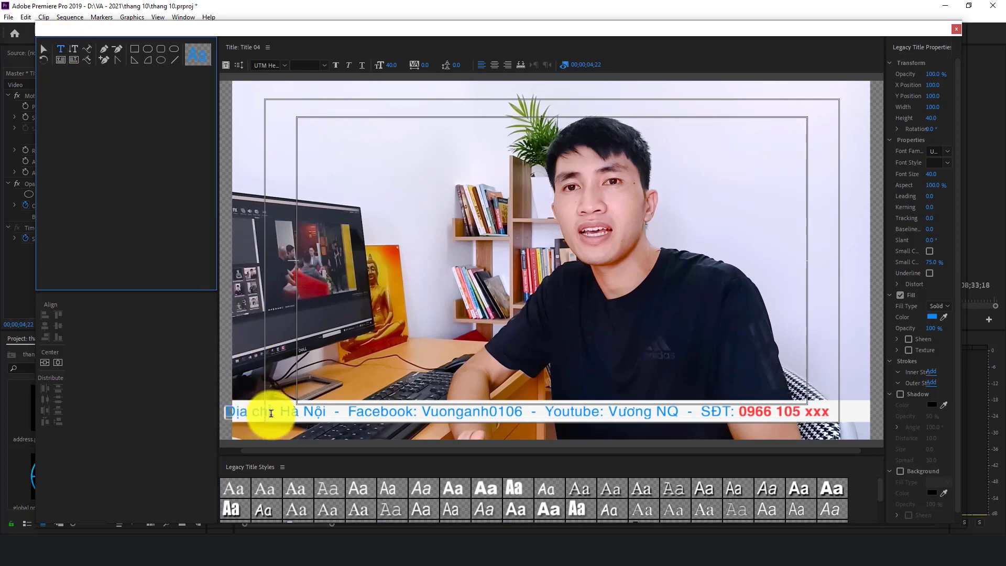
pyautogui.click(272, 411)
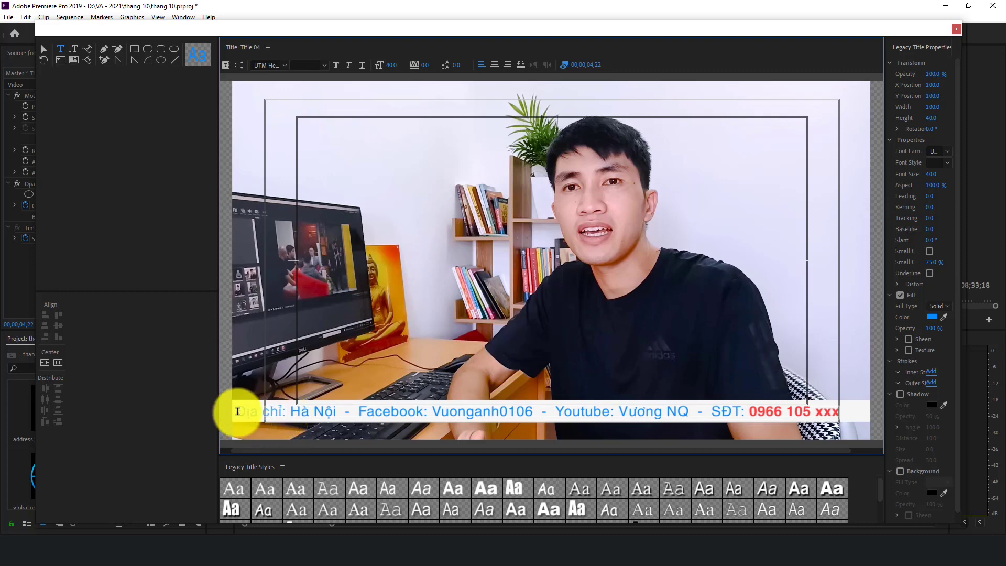
pyautogui.moveTo(221, 412); pyautogui.dragTo(303, 417)
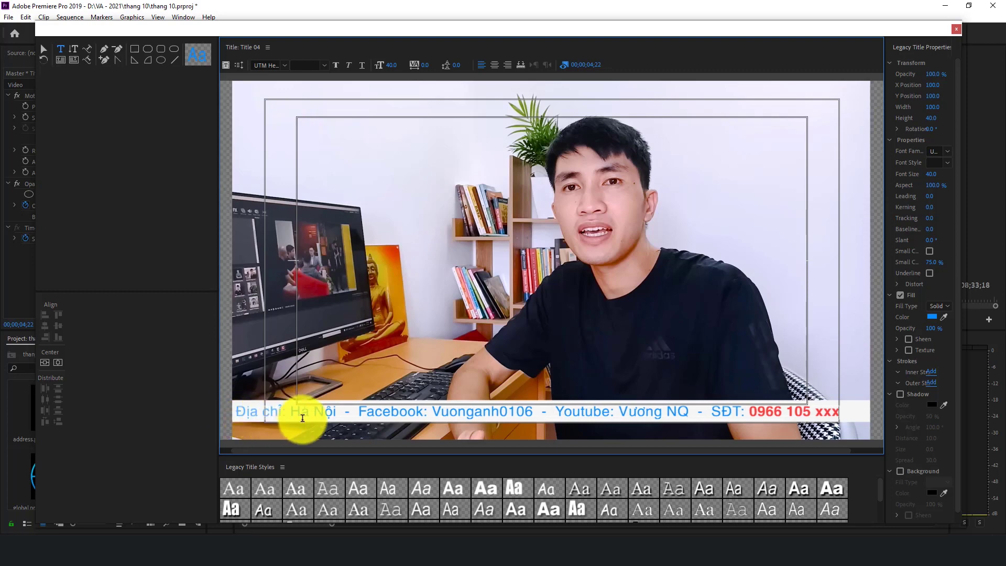
pyautogui.rightClick(279, 414)
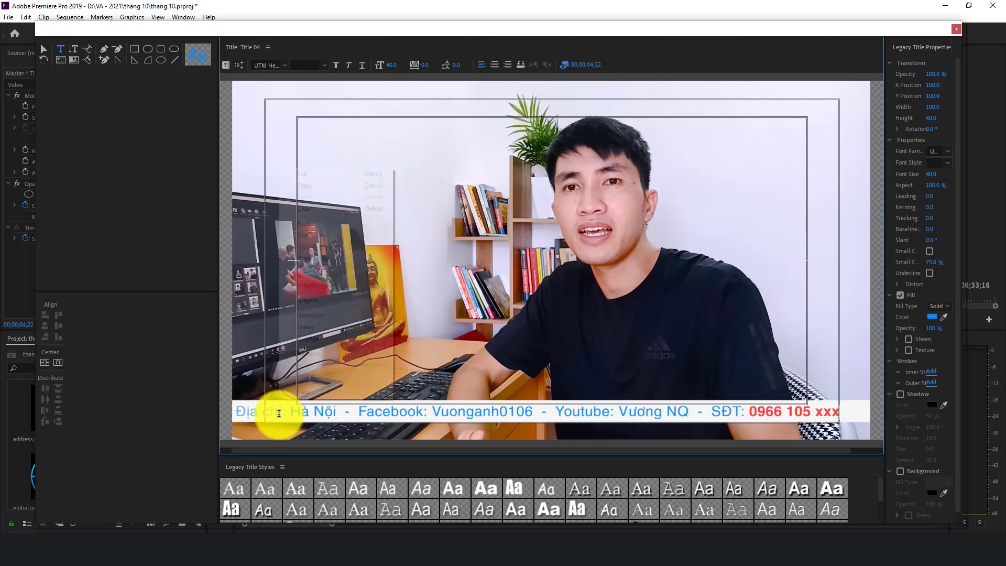
pyautogui.click(322, 208)
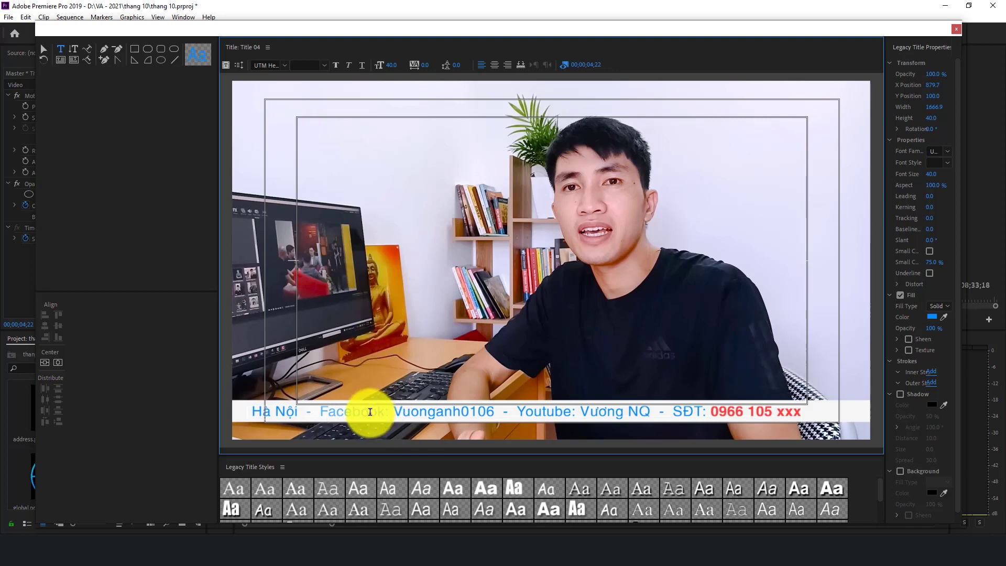
pyautogui.rightClick(370, 412)
pyautogui.click(415, 207)
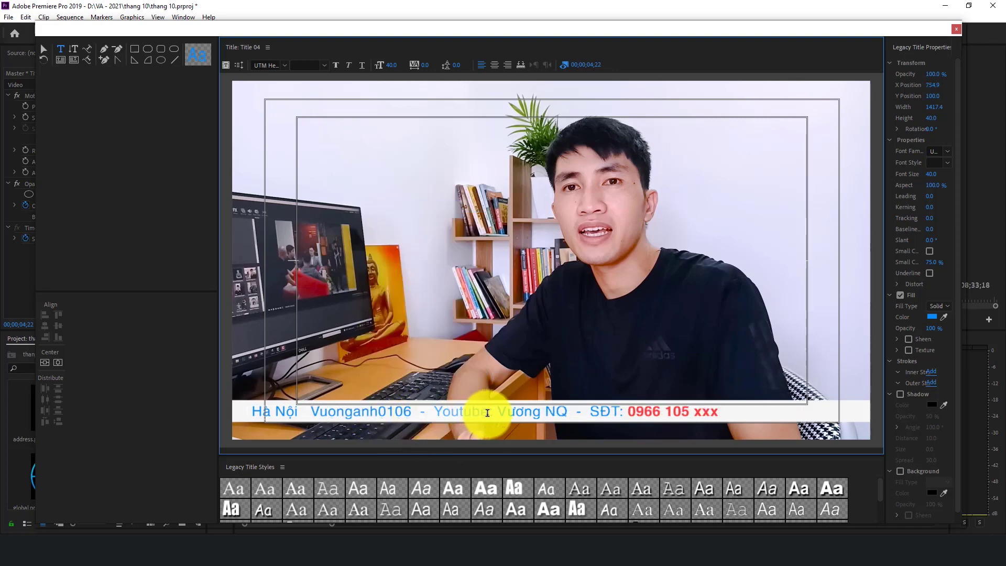
pyautogui.rightClick(483, 413)
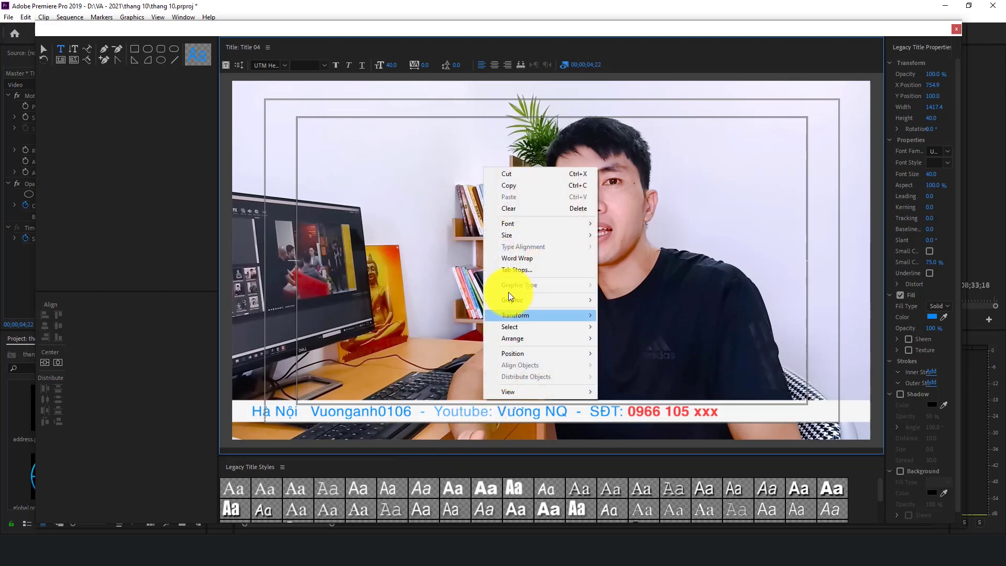
pyautogui.click(524, 208)
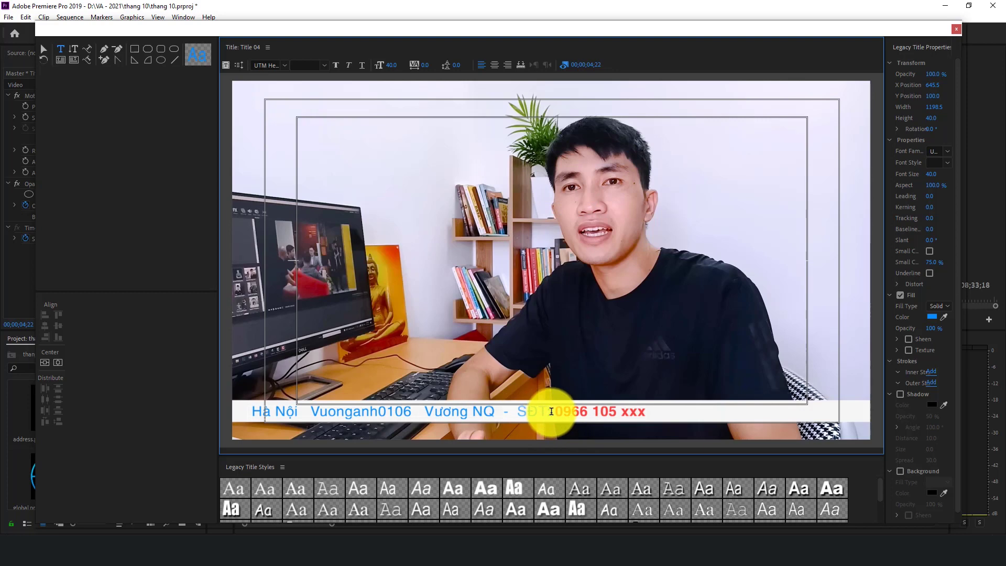
pyautogui.rightClick(541, 411)
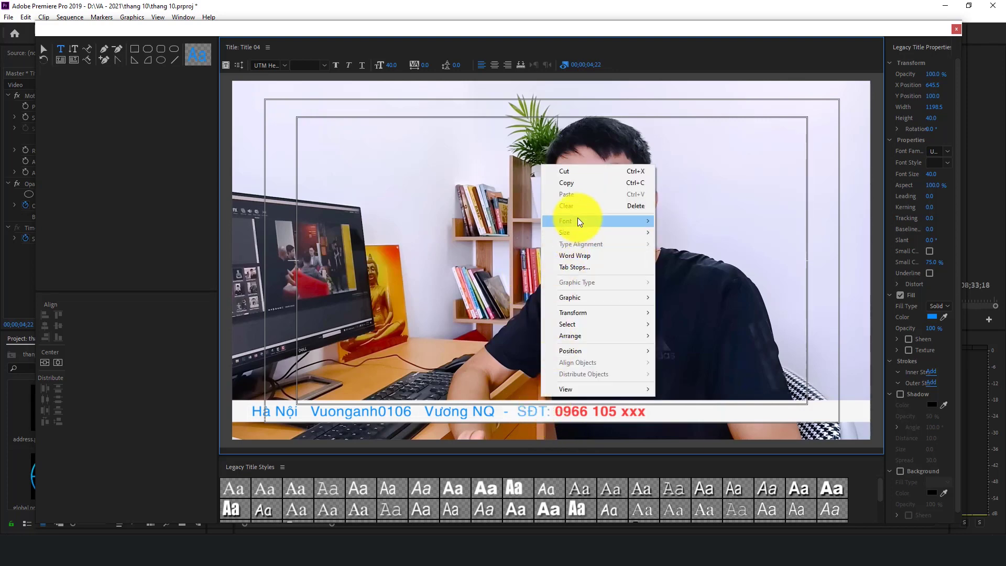
pyautogui.click(579, 206)
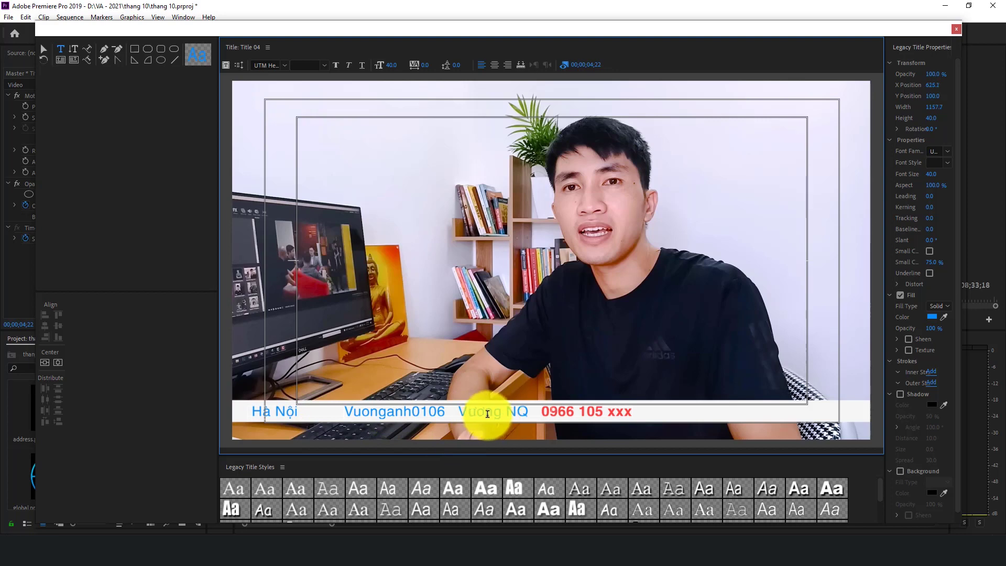
pyautogui.click(457, 410)
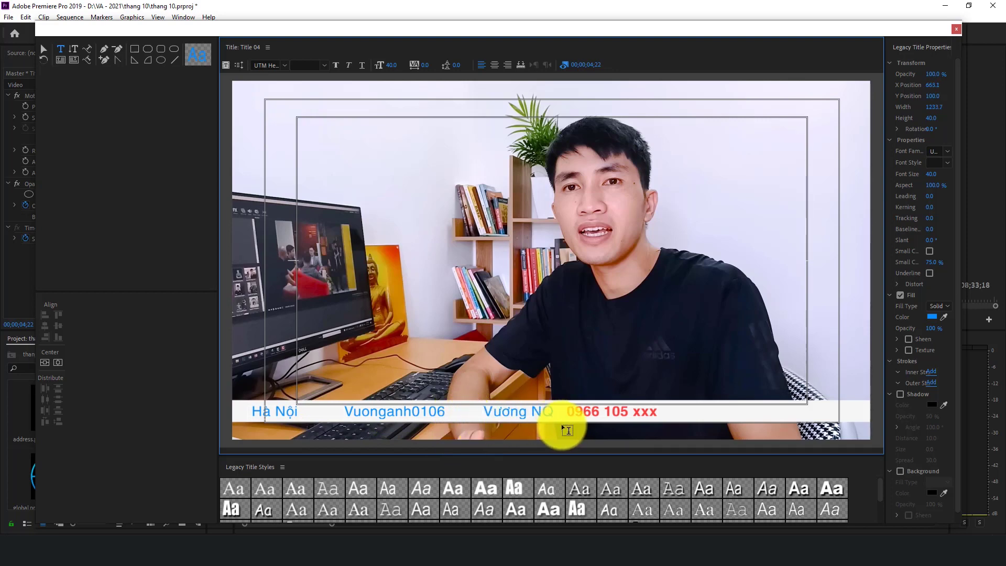
pyautogui.click(579, 414)
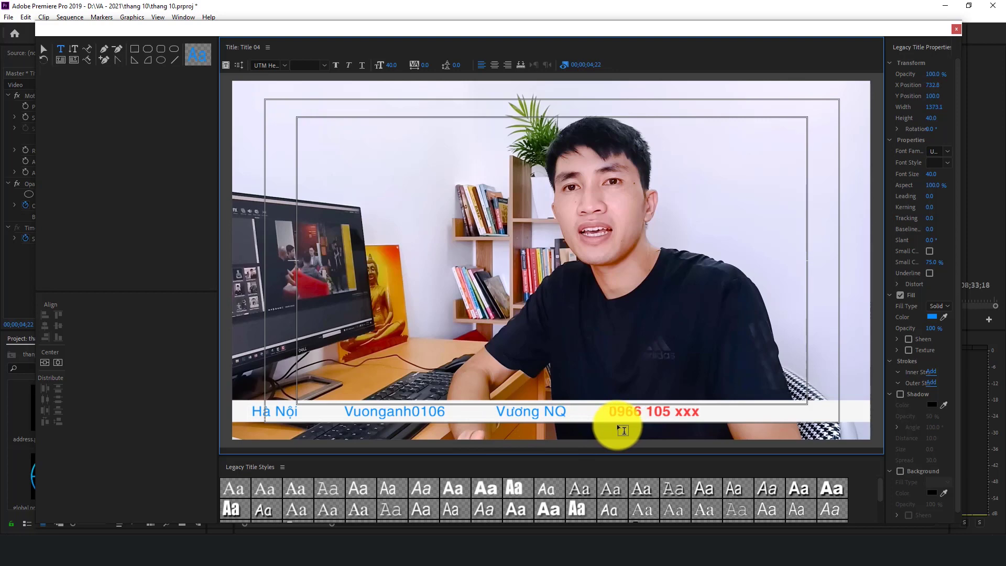
pyautogui.click(498, 411)
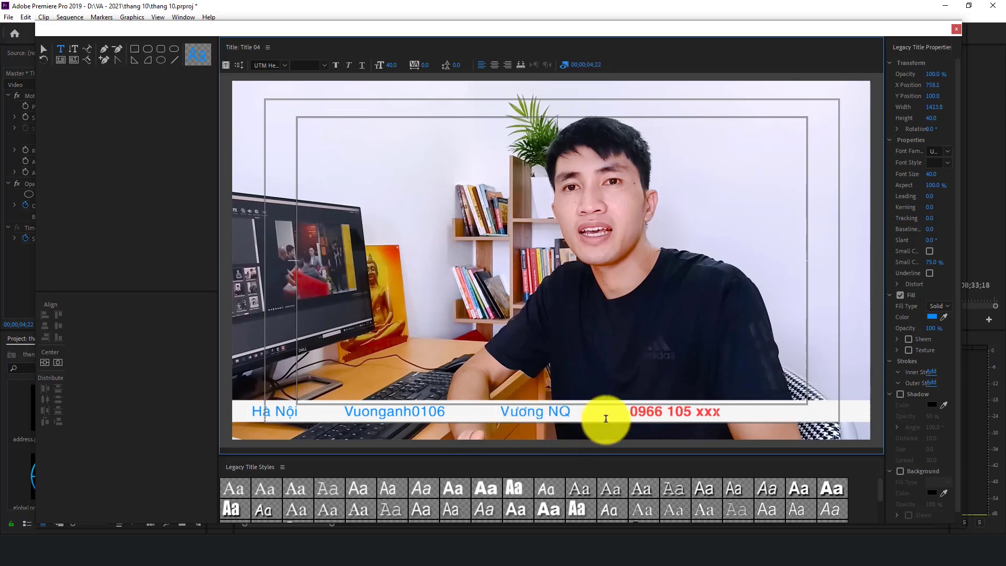
pyautogui.click(504, 412)
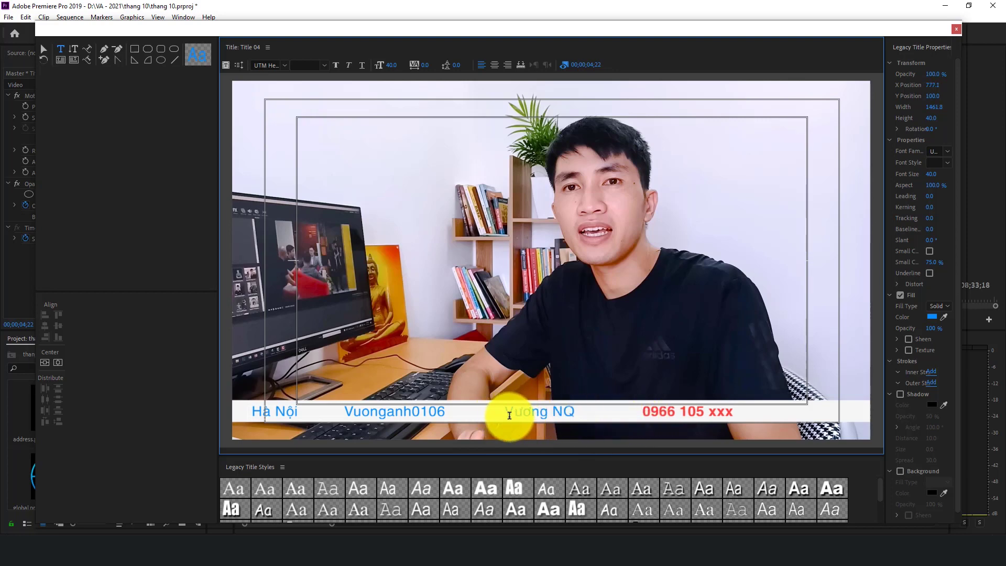
pyautogui.click(341, 411)
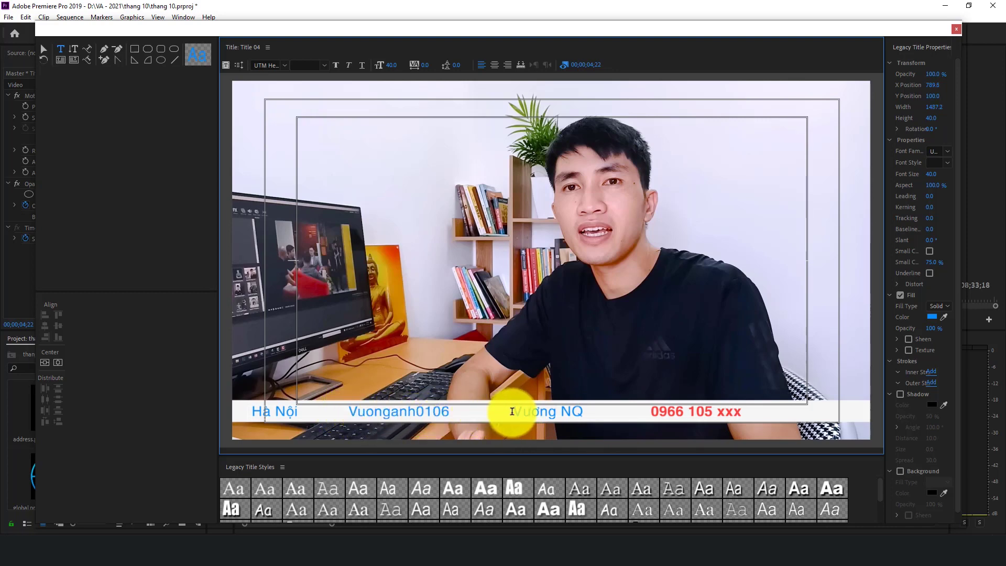
pyautogui.click(512, 411)
pyautogui.press('BackSpace')
pyautogui.press('BackSpace')
pyautogui.press('BackSpace')
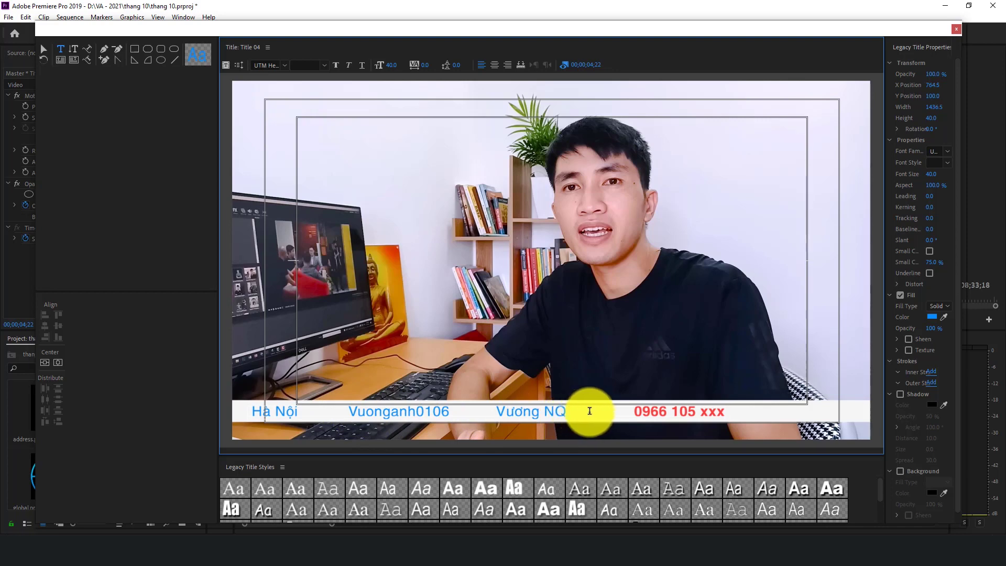
pyautogui.press('BackSpace')
pyautogui.press('BackSpace')
pyautogui.press('BackSpace')
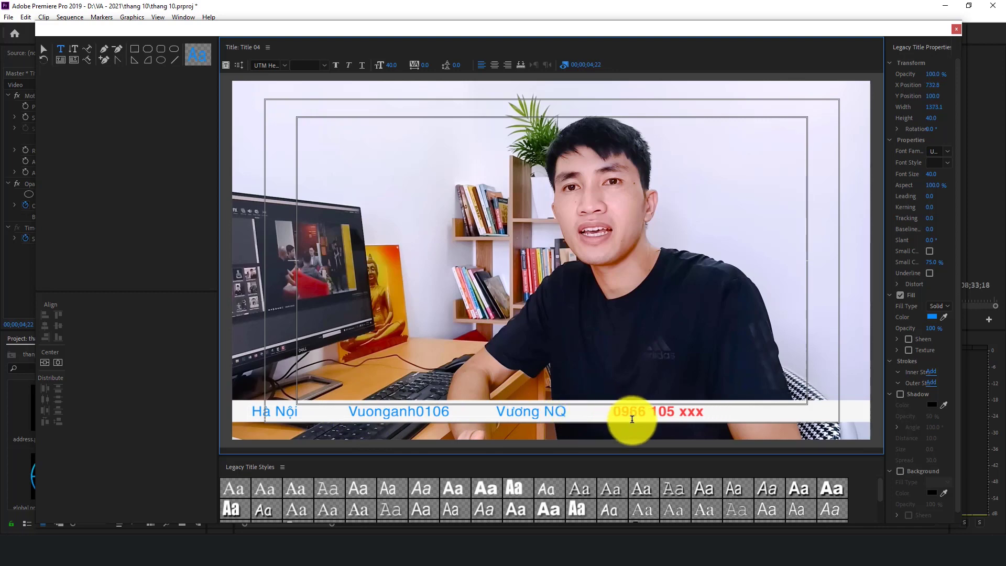
pyautogui.press('Escape')
pyautogui.click(956, 29)
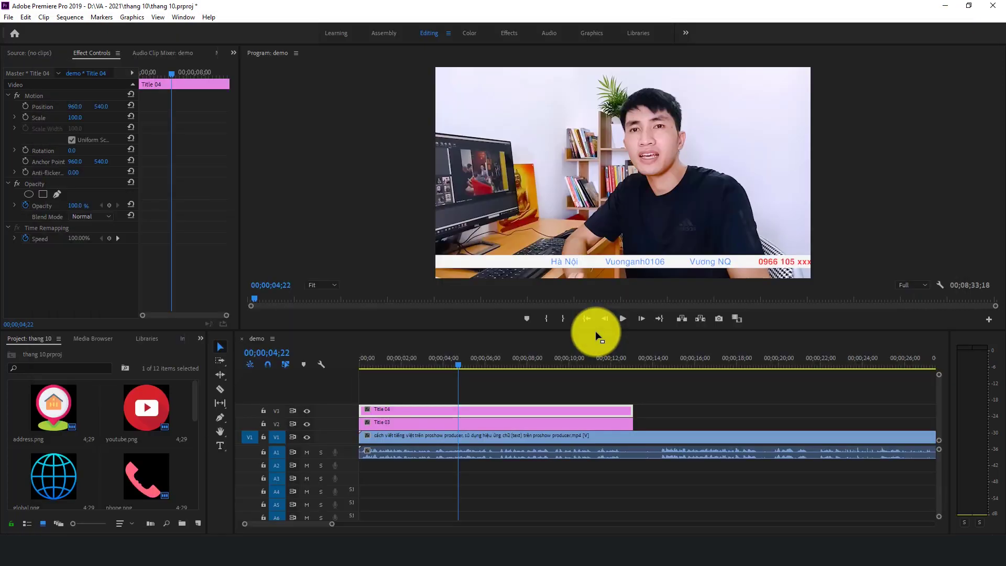
# Play the crawl from the sequence start, then drag the track divider down to enlarge the video tracks
pyautogui.click(469, 385)
pyautogui.press('Home')
pyautogui.press('space')
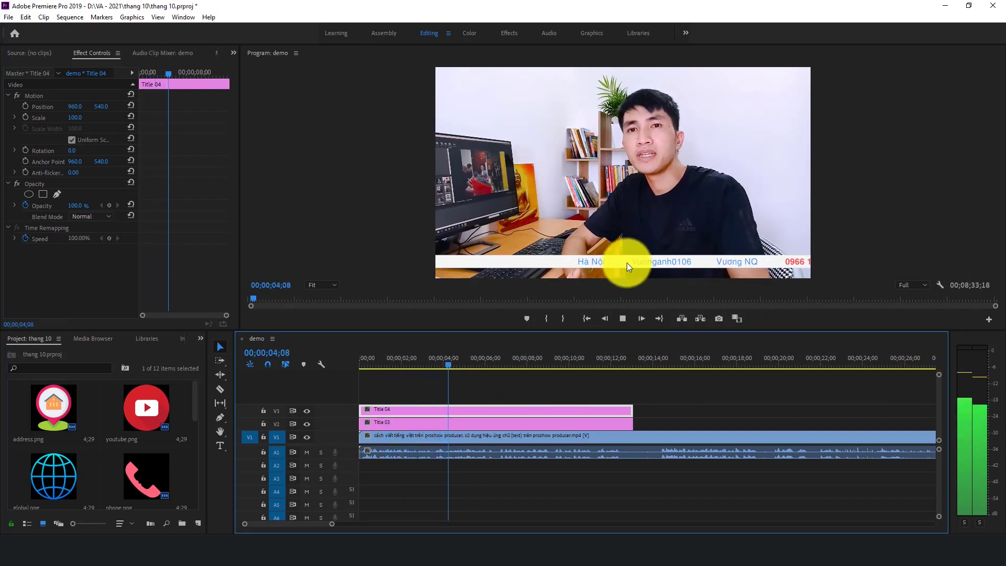
pyautogui.press('space')
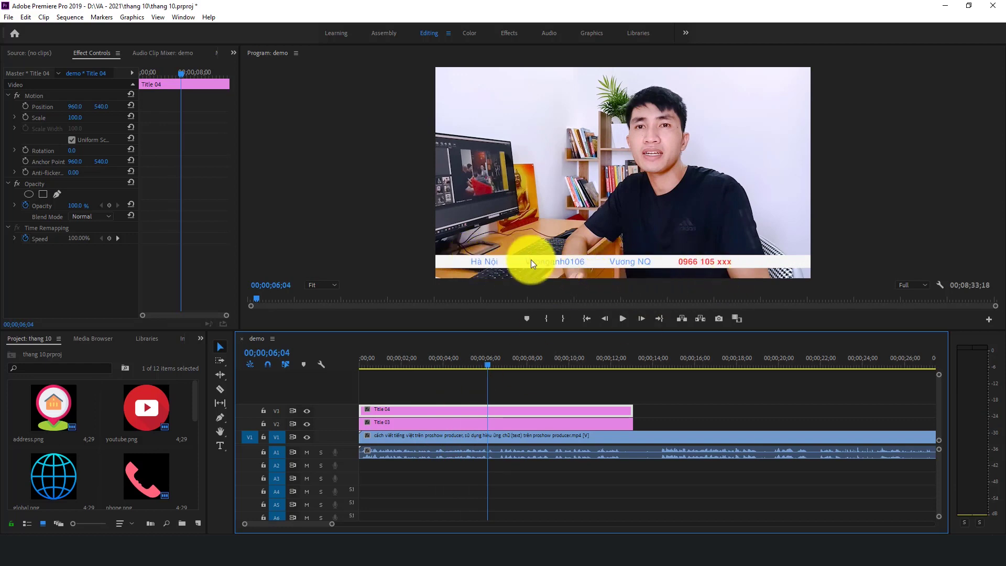
pyautogui.moveTo(351, 443); pyautogui.dragTo(348, 445)
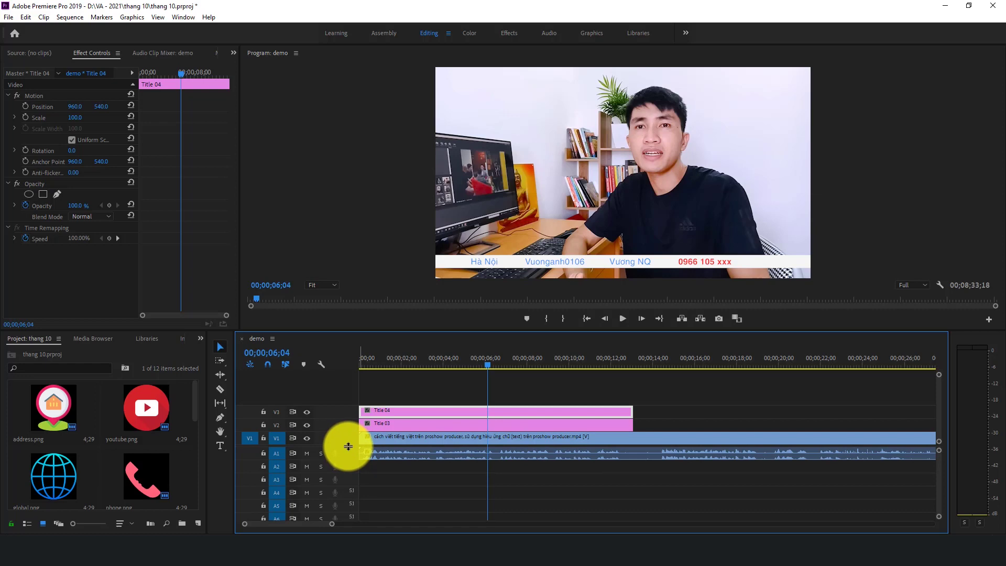
pyautogui.moveTo(349, 446); pyautogui.dragTo(352, 473)
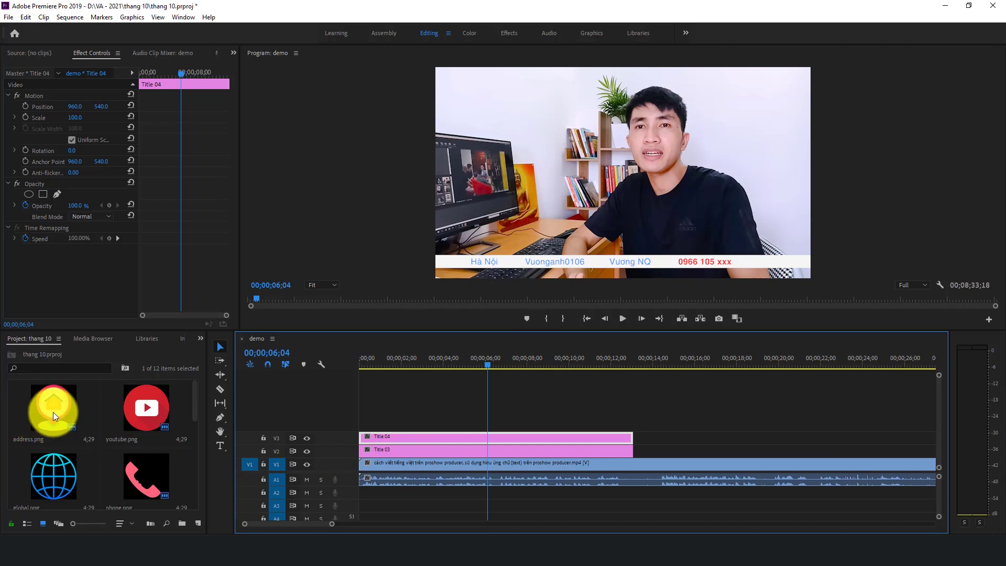
# Add address.png on track V4 and select it for transforming
pyautogui.moveTo(47, 406); pyautogui.dragTo(364, 400)
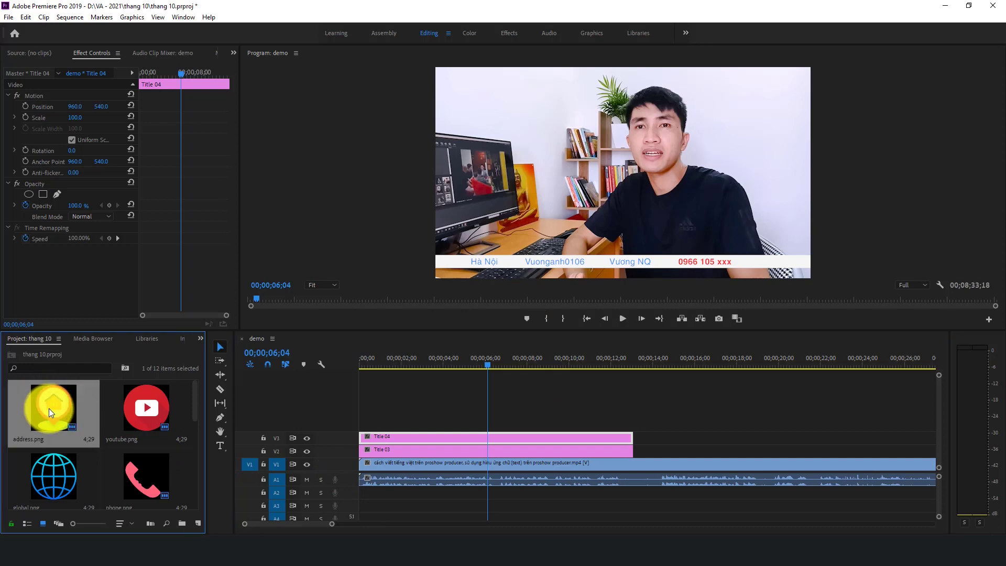
pyautogui.click(417, 360)
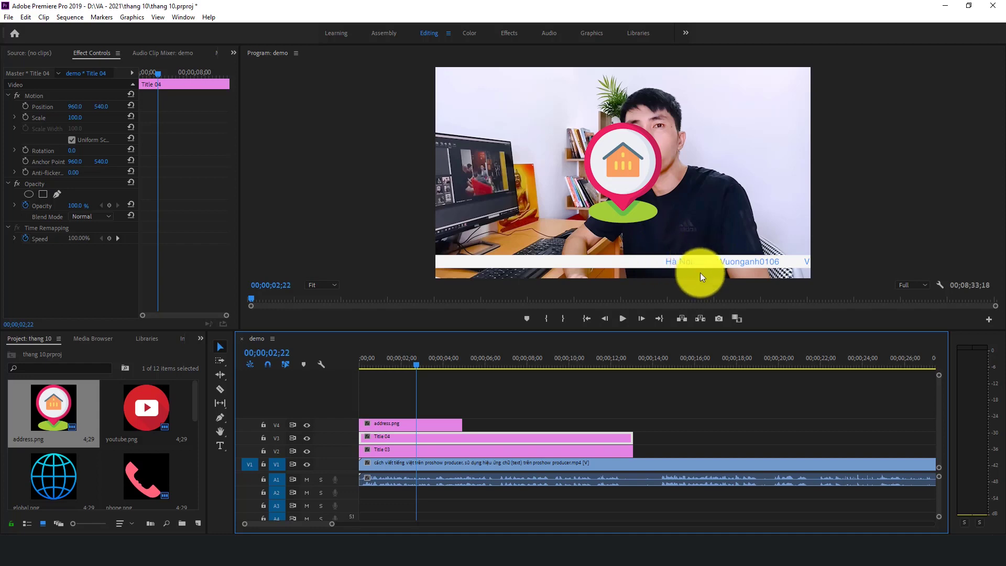
pyautogui.click(388, 422)
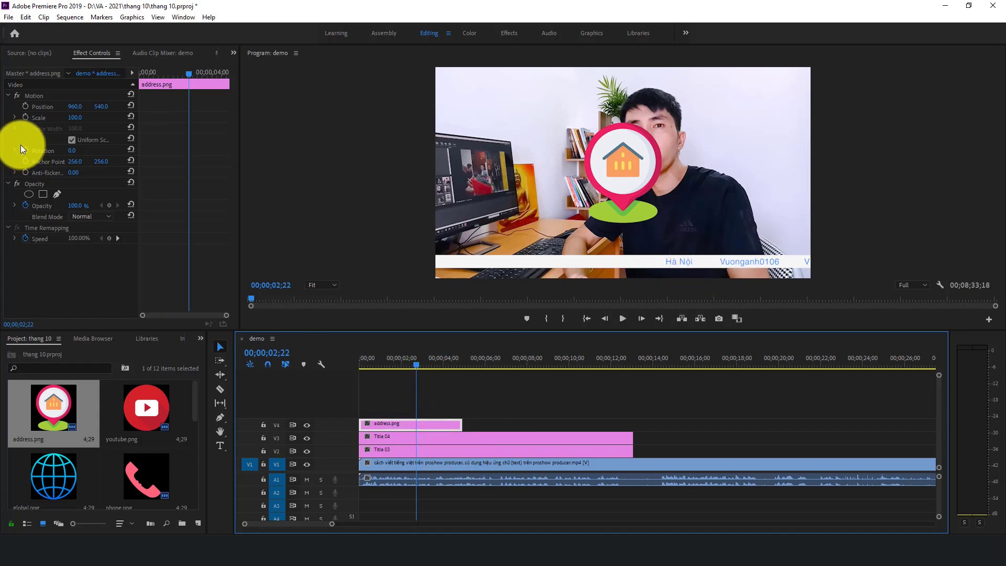
pyautogui.click(52, 97)
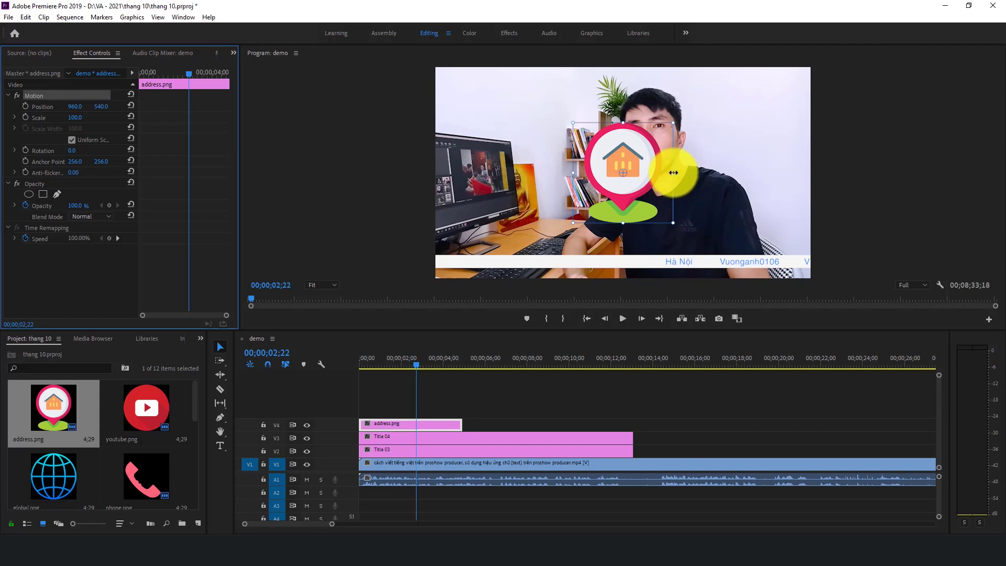
# Shrink the address icon to 9.3 and place it just before Hà Nội on the white bar
pyautogui.moveTo(672, 124); pyautogui.dragTo(650, 162)
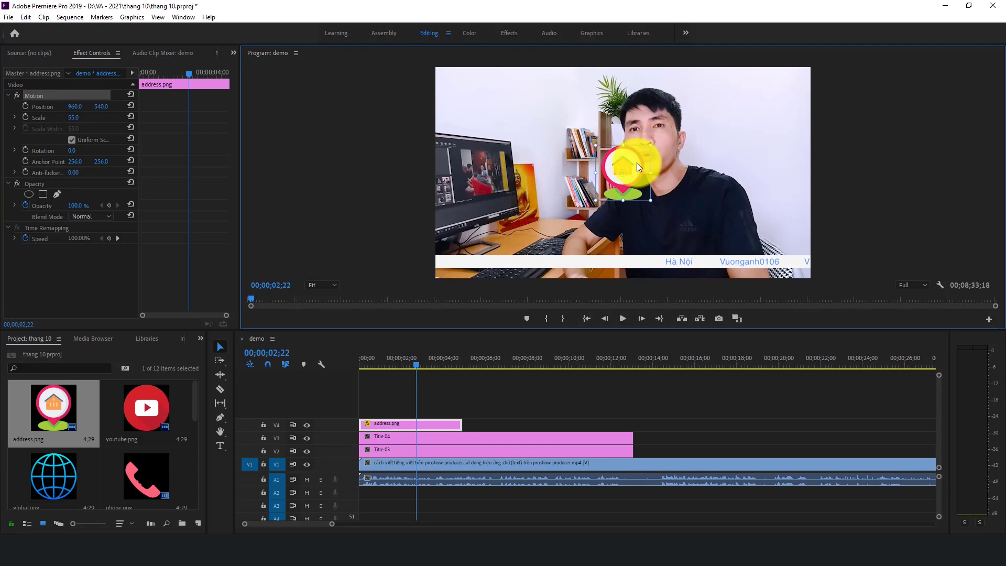
pyautogui.moveTo(637, 163); pyautogui.dragTo(664, 252)
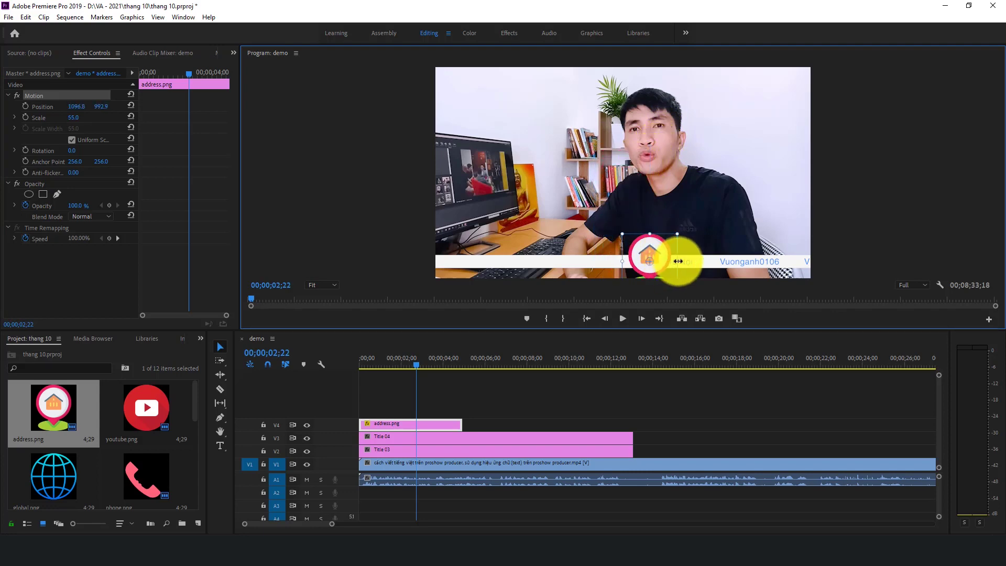
pyautogui.moveTo(678, 261); pyautogui.dragTo(657, 261)
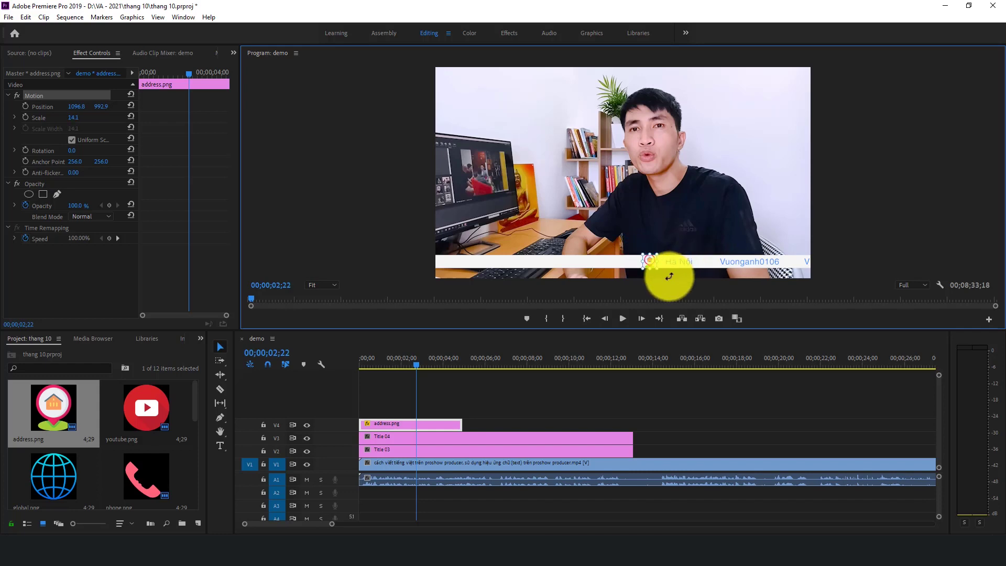
pyautogui.press('`')
pyautogui.moveTo(569, 449); pyautogui.dragTo(583, 449)
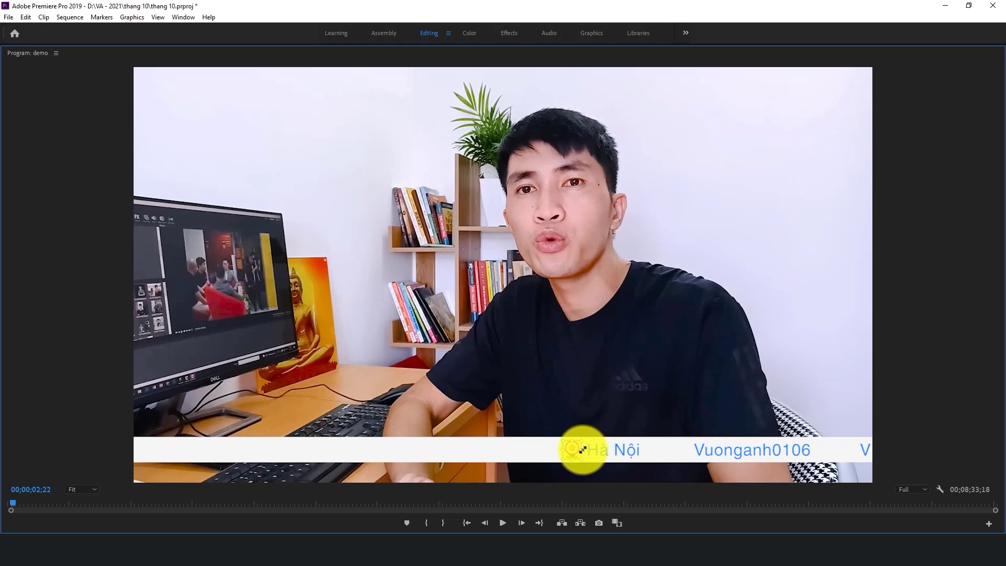
pyautogui.press('`')
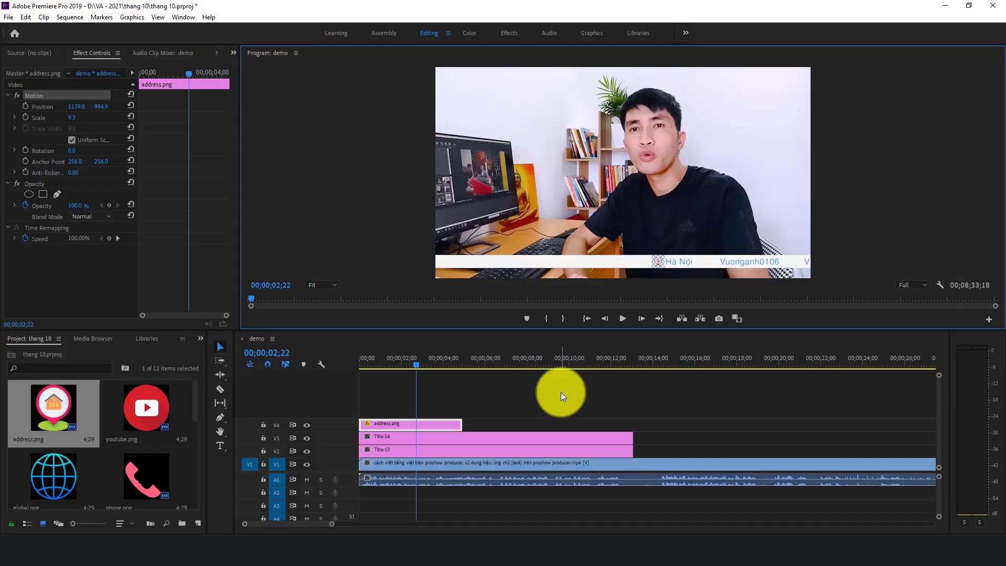
pyautogui.click(586, 412)
pyautogui.moveTo(407, 361); pyautogui.dragTo(383, 378)
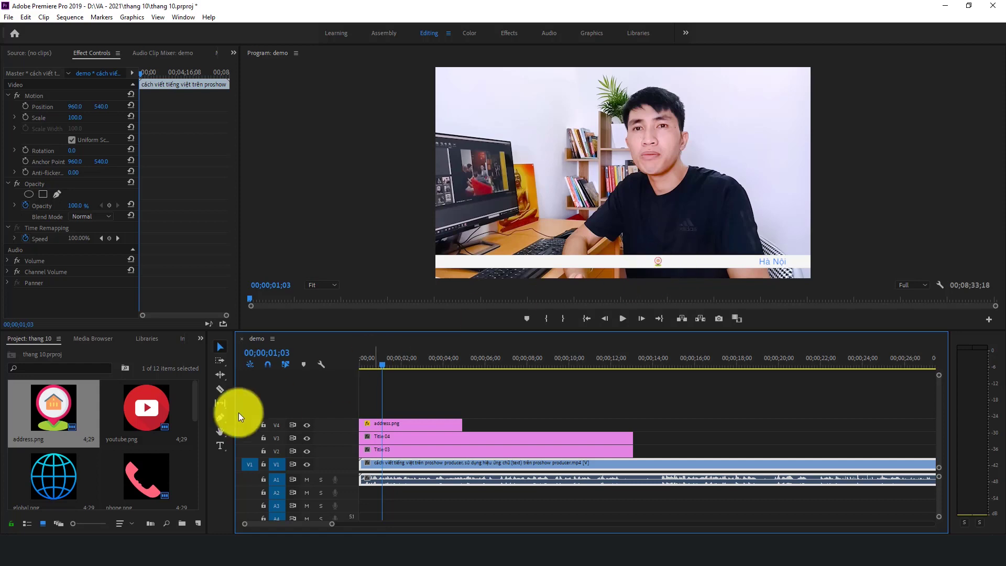
# Stack facebook.png, youtube.png and phone.png on tracks V5, V6 and V7
pyautogui.scroll(-2, 108, 447)
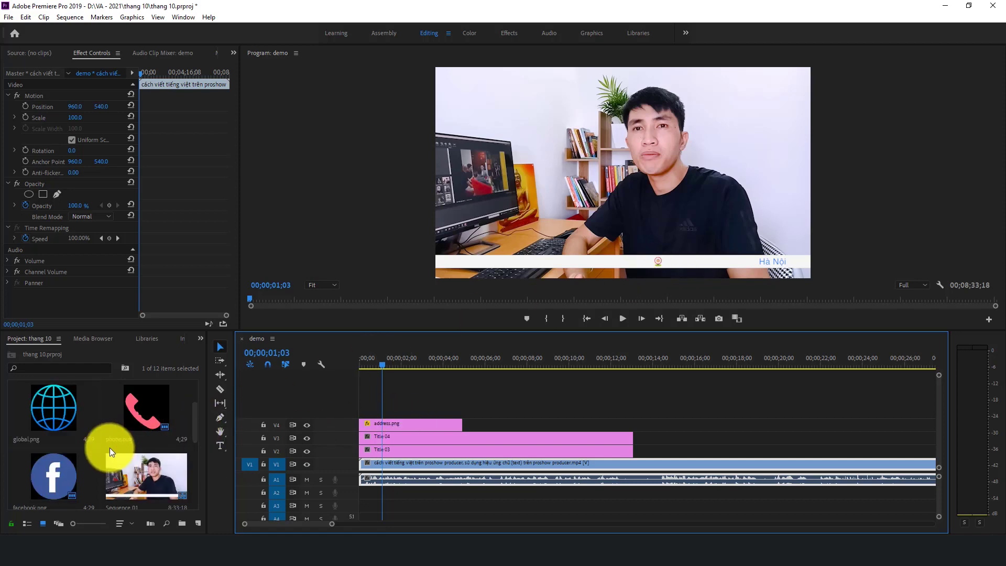
pyautogui.scroll(-2, 107, 448)
pyautogui.moveTo(69, 411); pyautogui.dragTo(367, 411)
pyautogui.scroll(2, 155, 439)
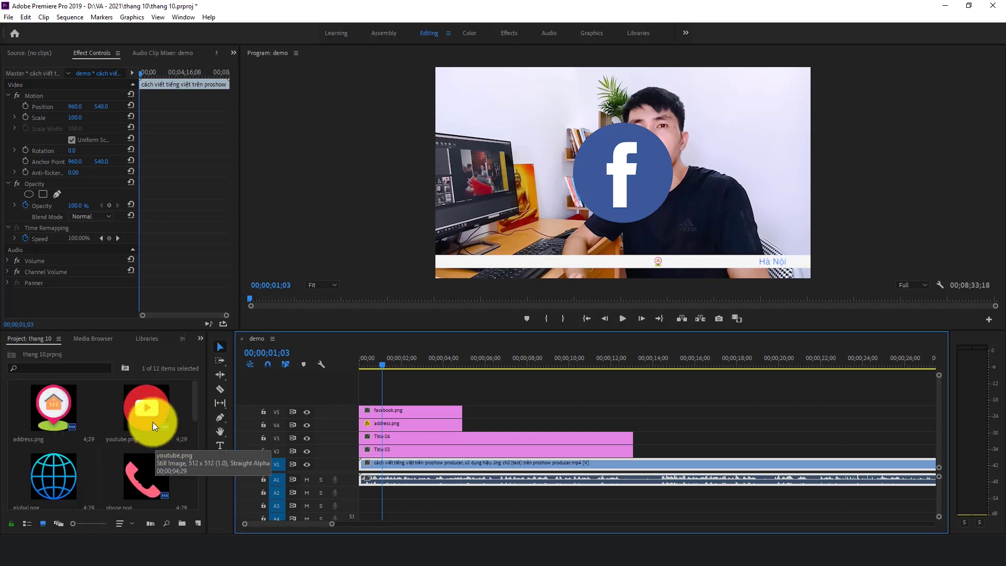
pyautogui.moveTo(146, 416)
pyautogui.mouseDown()
pyautogui.moveTo(386, 409)
pyautogui.moveTo(359, 400)
pyautogui.mouseUp()
pyautogui.moveTo(146, 472); pyautogui.dragTo(348, 385)
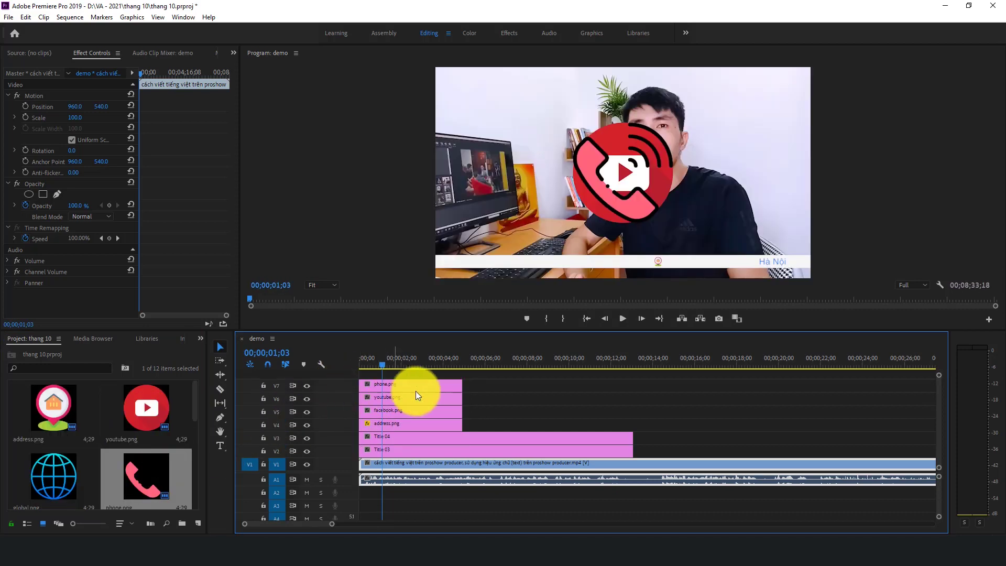
# Shrink the Facebook icon to 9.5 and move it down onto the bottom bar
pyautogui.click(453, 410)
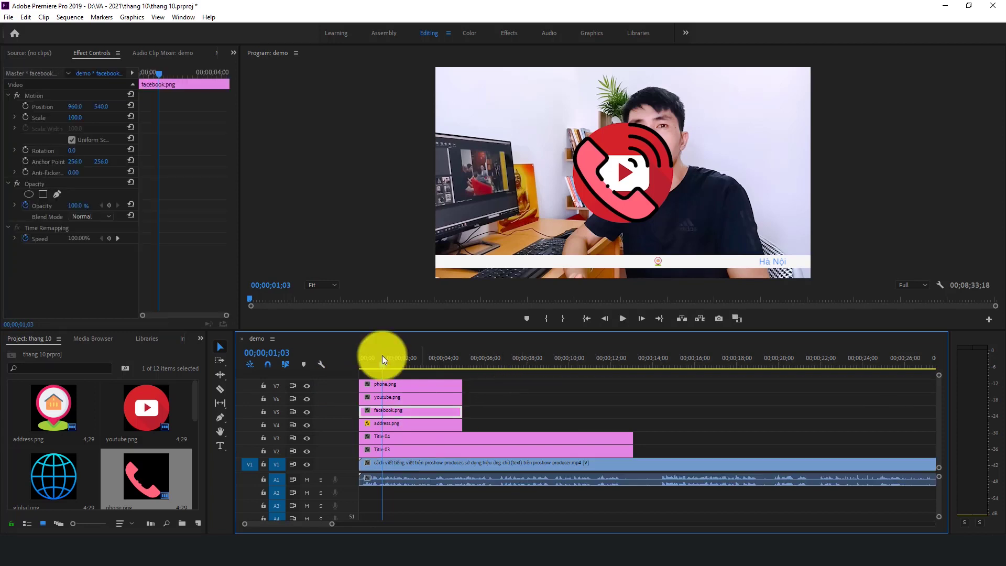
pyautogui.click(34, 95)
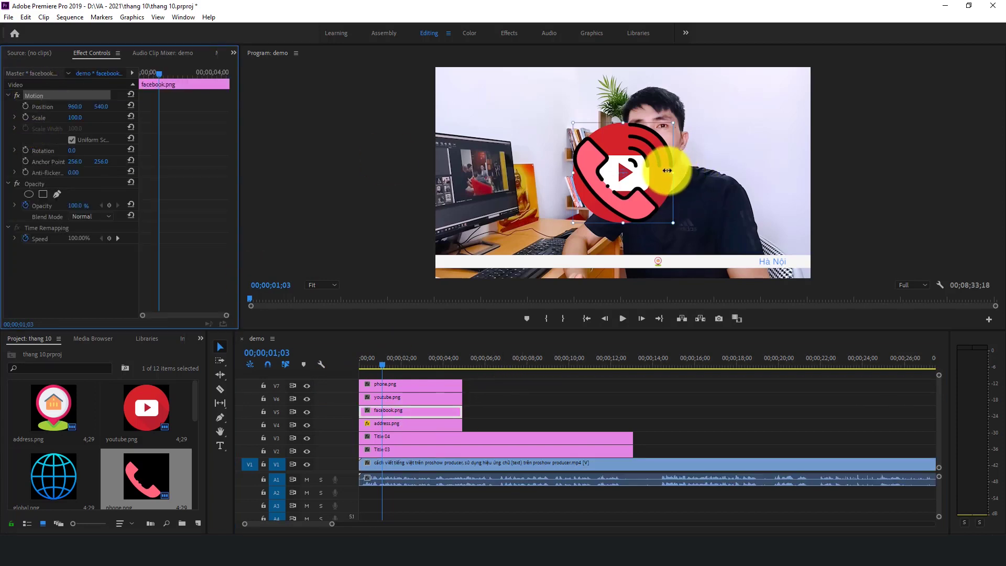
pyautogui.moveTo(662, 170); pyautogui.dragTo(680, 242)
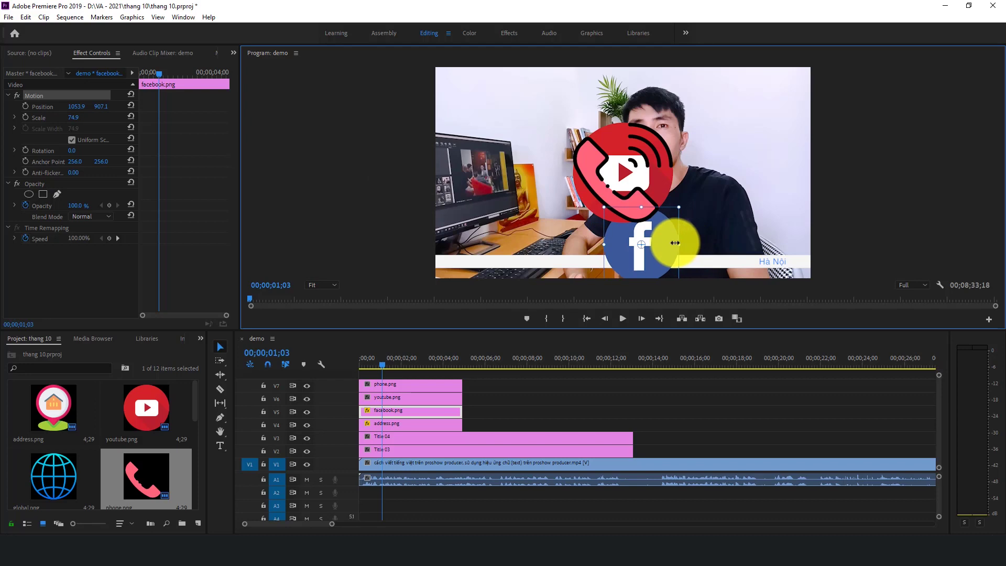
pyautogui.press('`')
pyautogui.moveTo(612, 415); pyautogui.dragTo(557, 415)
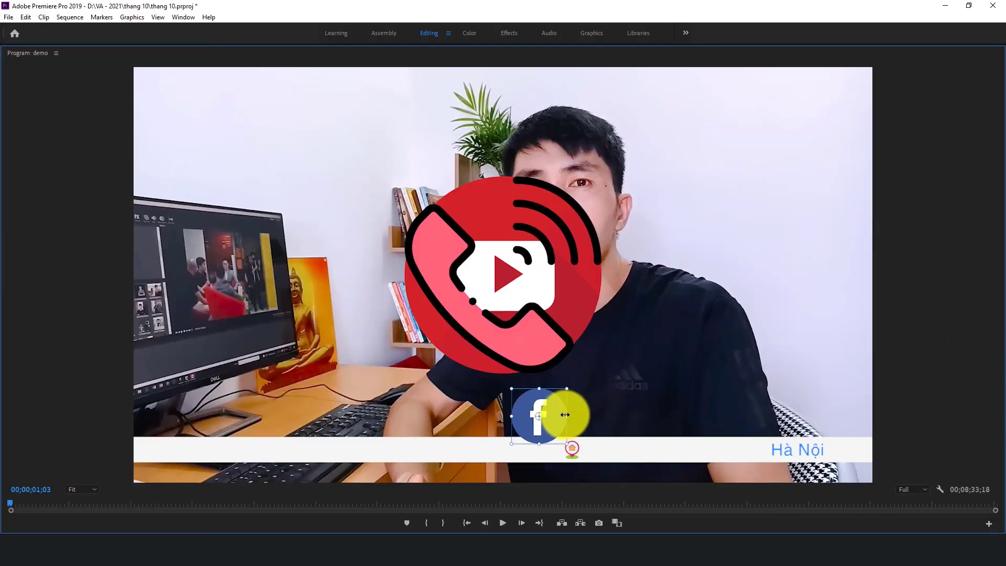
pyautogui.press('`')
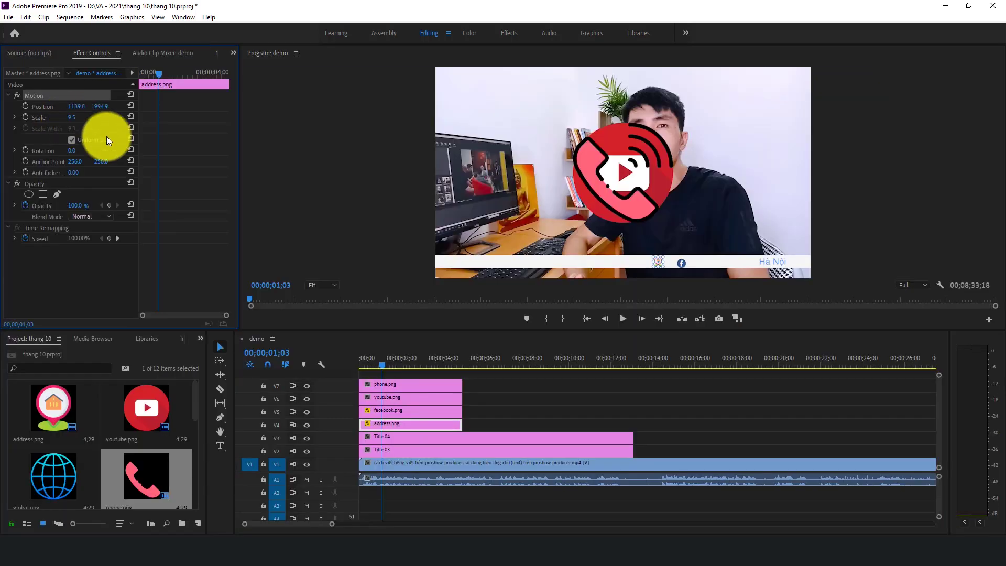
pyautogui.click(414, 422)
pyautogui.click(415, 410)
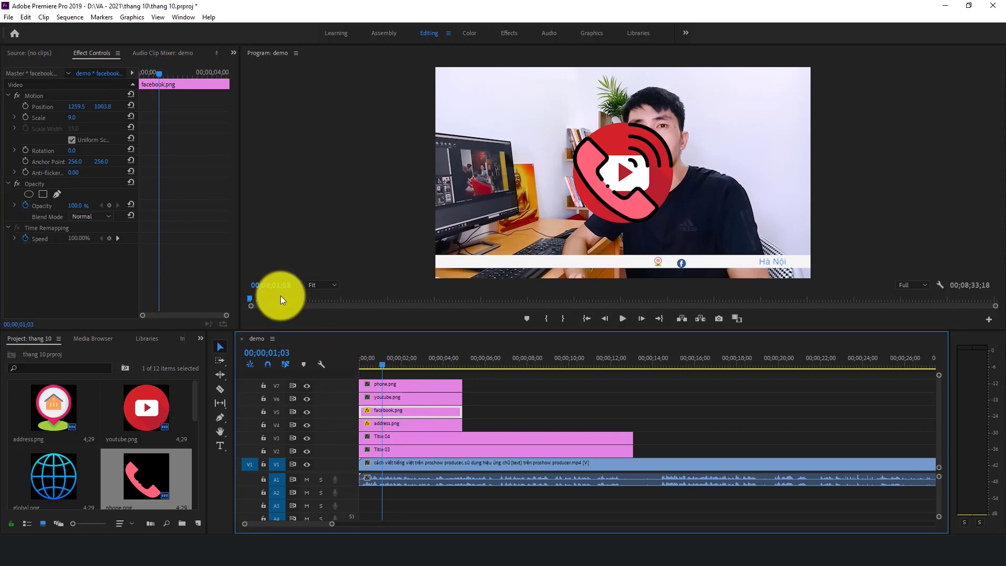
pyautogui.click(387, 399)
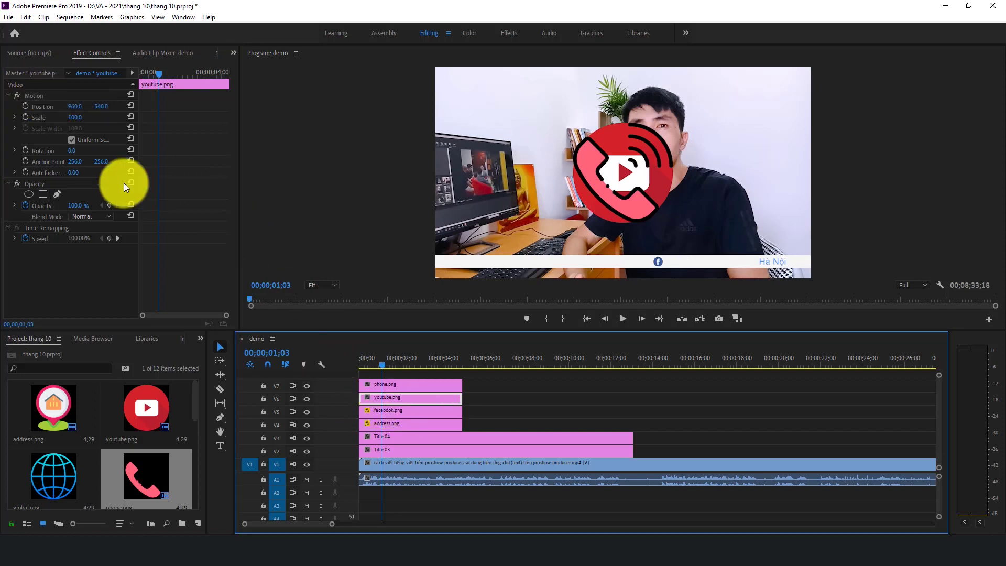
# Adjust the Facebook and phone icons' Position X so all four icons sit in a row
pyautogui.click(397, 386)
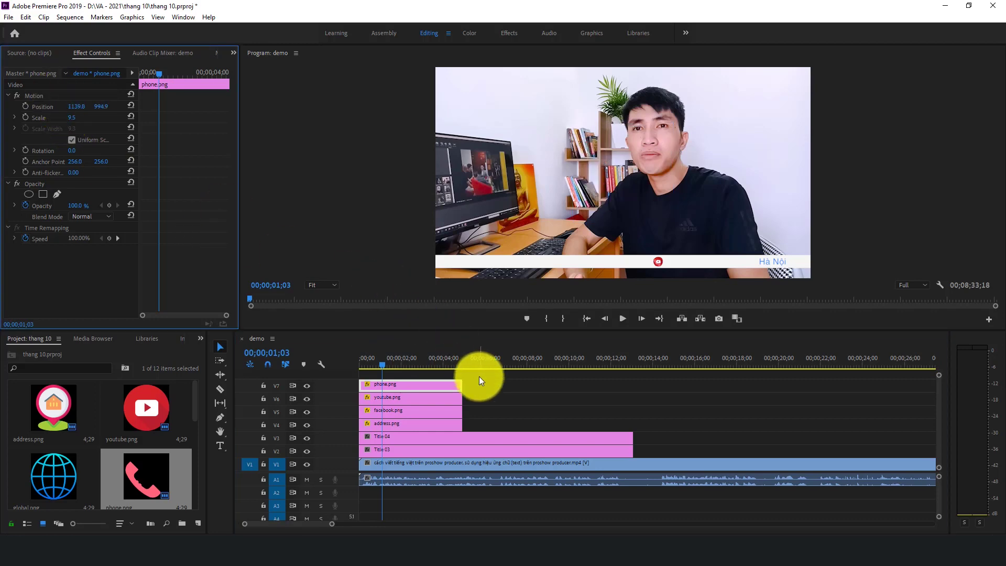
pyautogui.click(502, 414)
pyautogui.moveTo(502, 414); pyautogui.dragTo(439, 384)
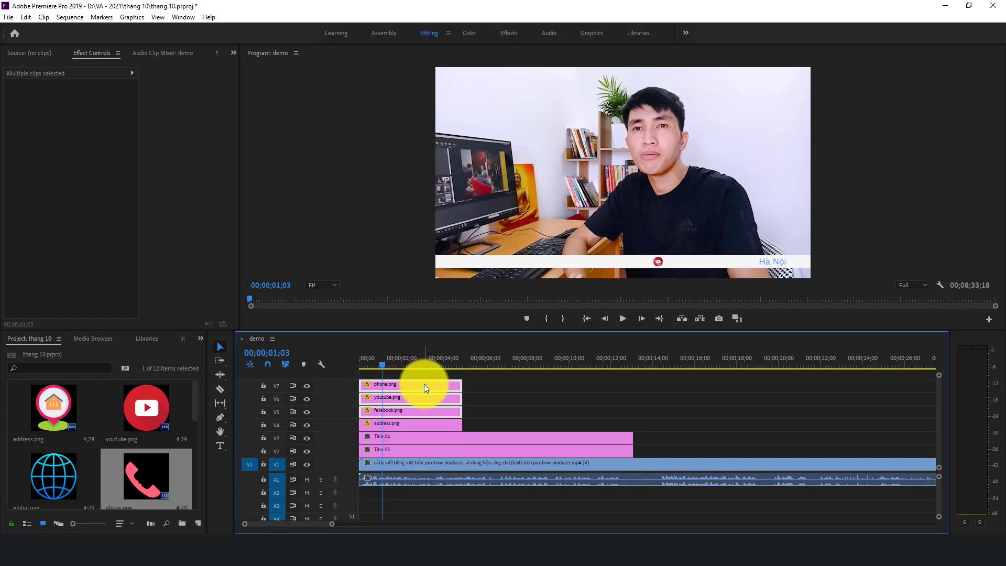
pyautogui.click(473, 407)
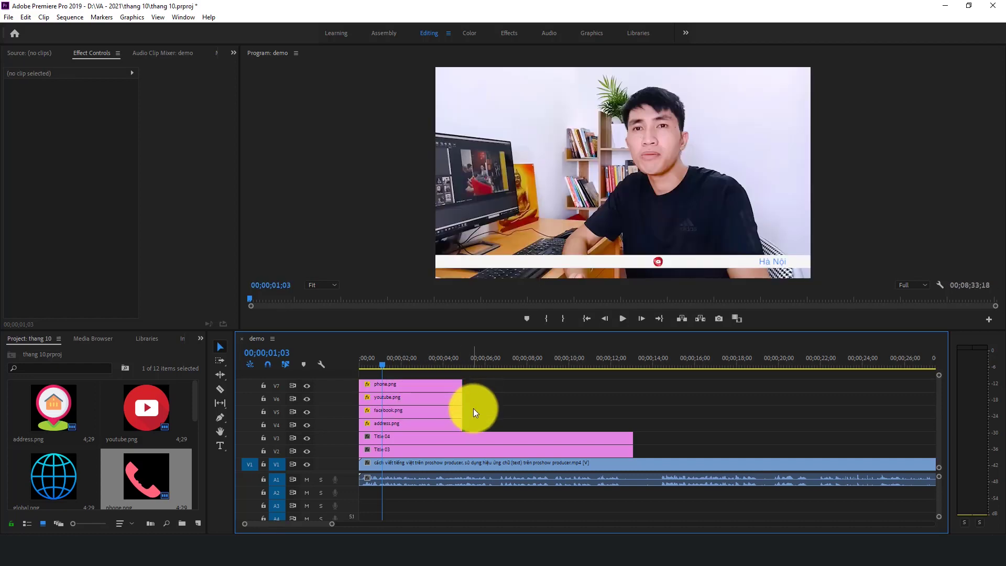
pyautogui.click(407, 410)
pyautogui.moveTo(78, 107); pyautogui.dragTo(155, 114)
pyautogui.click(394, 398)
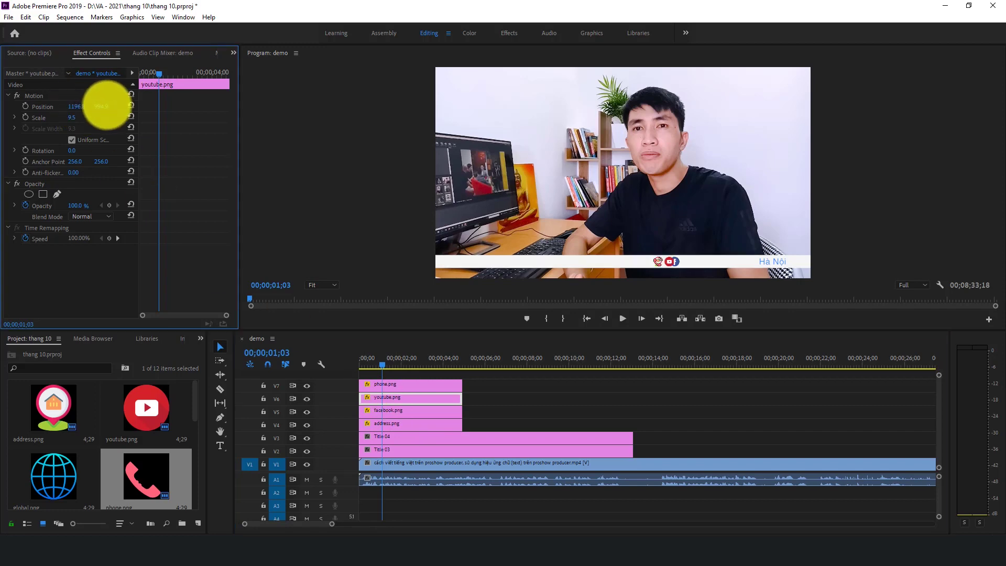
pyautogui.click(402, 389)
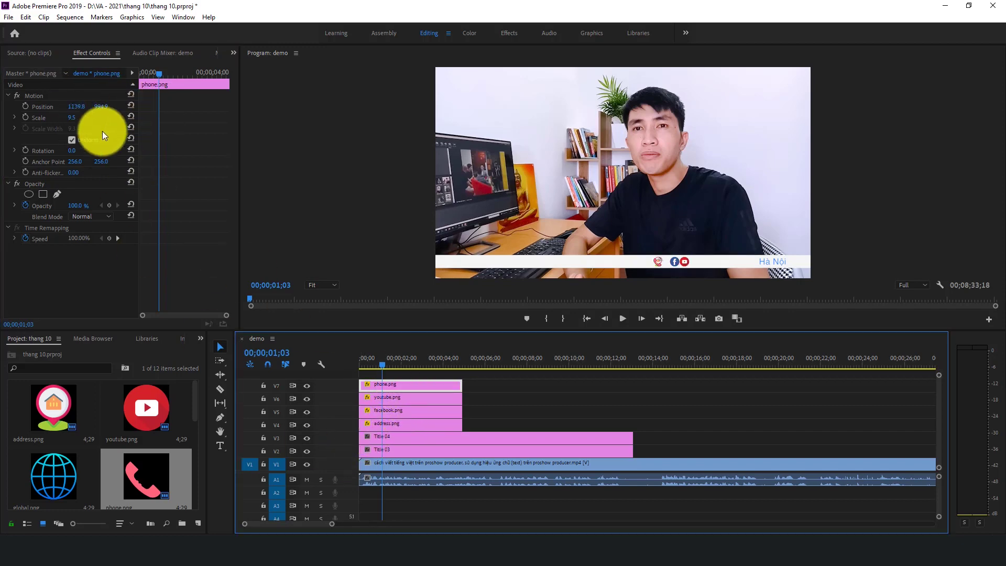
pyautogui.moveTo(76, 107); pyautogui.dragTo(181, 108)
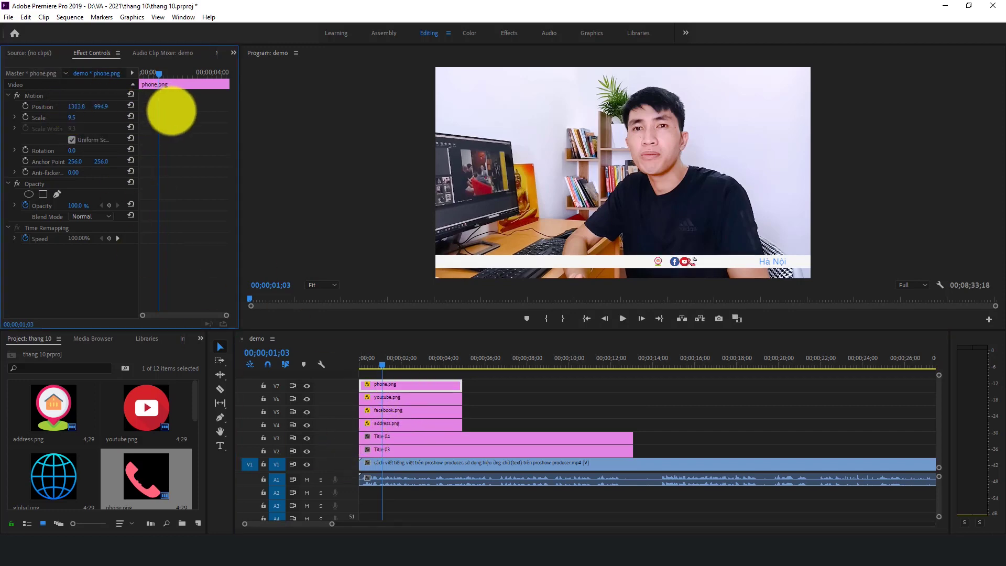
pyautogui.click(519, 394)
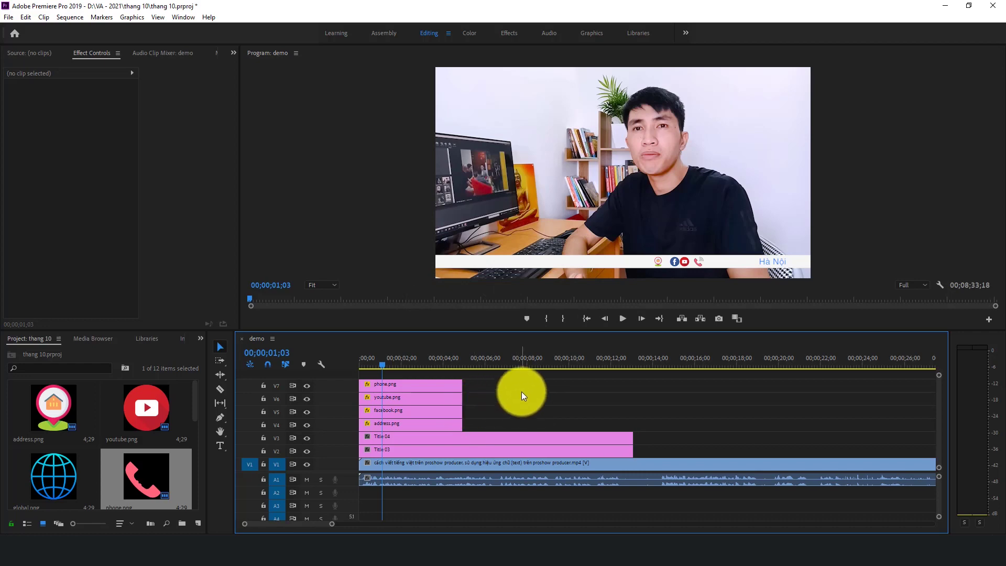
pyautogui.moveTo(485, 411)
pyautogui.mouseDown()
pyautogui.moveTo(434, 380)
pyautogui.moveTo(418, 384)
pyautogui.moveTo(546, 366)
pyautogui.mouseUp()
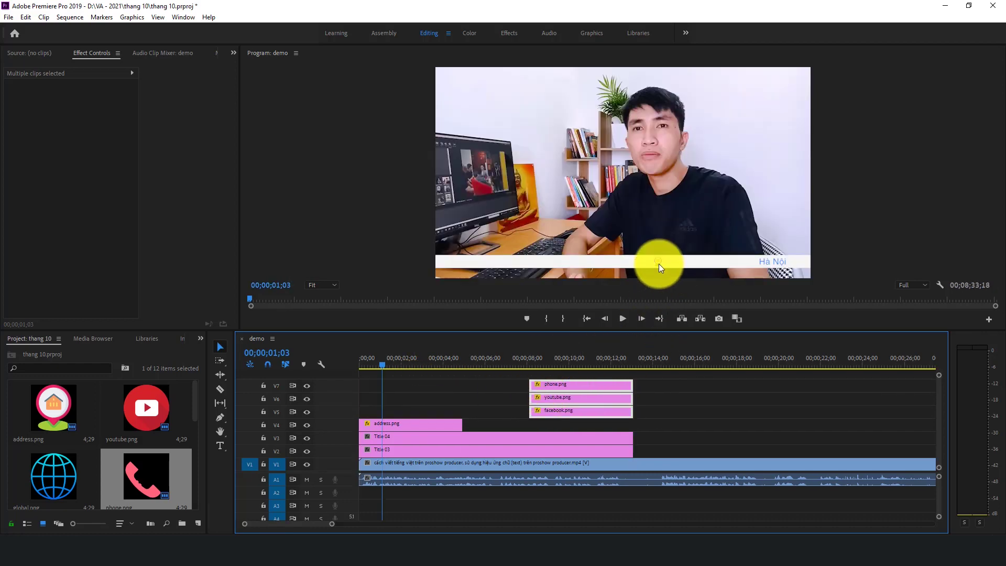
# Play the sequence from the start to preview the rescheduled icon clips, then rewind
pyautogui.moveTo(362, 367); pyautogui.dragTo(353, 372)
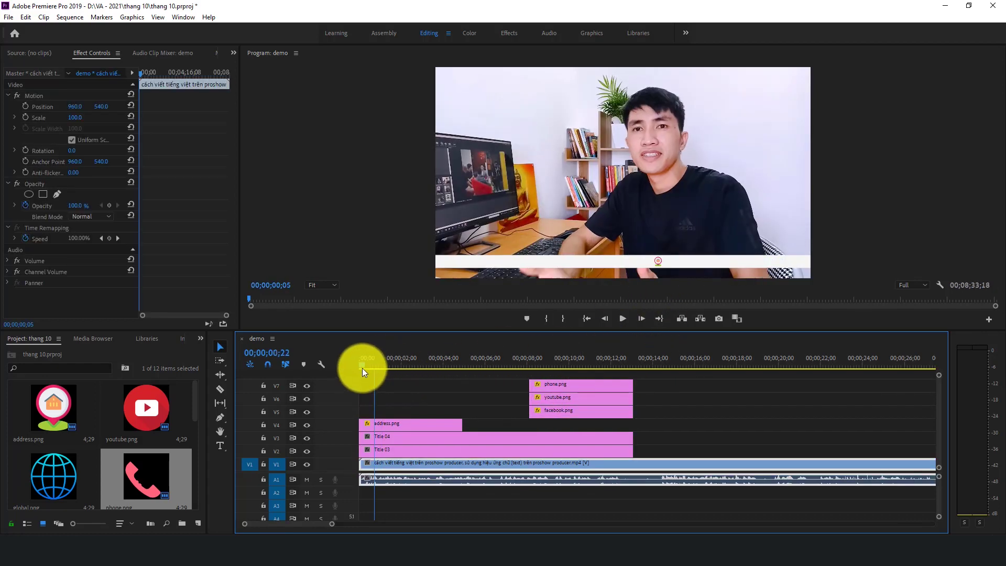
pyautogui.press('space')
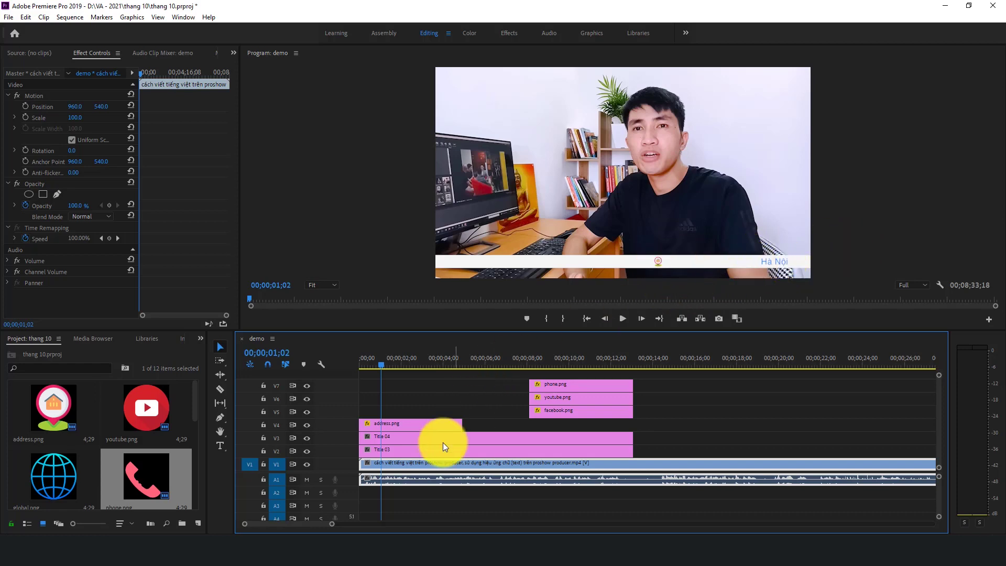
pyautogui.click(381, 364)
pyautogui.moveTo(380, 364); pyautogui.dragTo(354, 368)
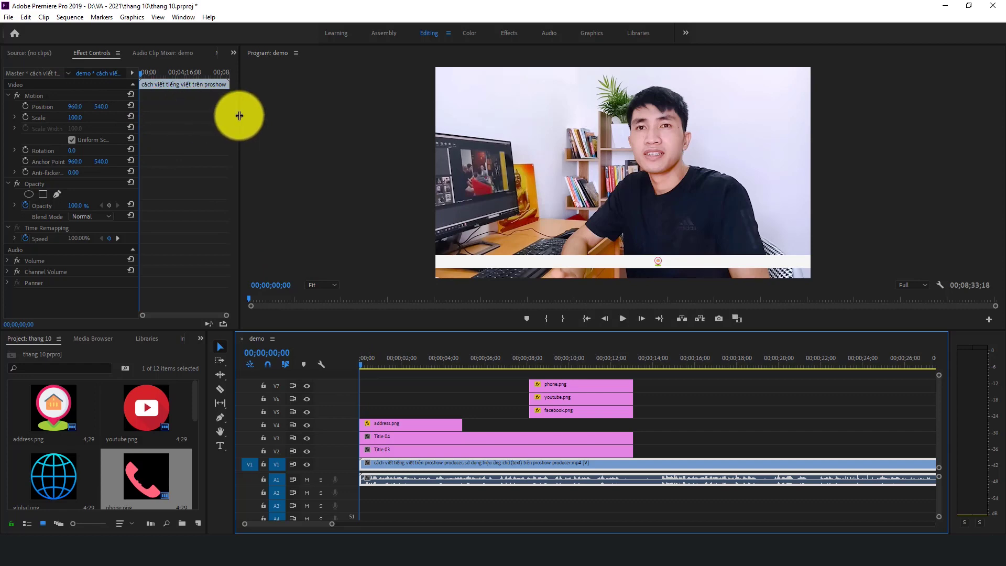
# Widen the Effect Controls panel and its keyframe area
pyautogui.moveTo(239, 115); pyautogui.dragTo(352, 126)
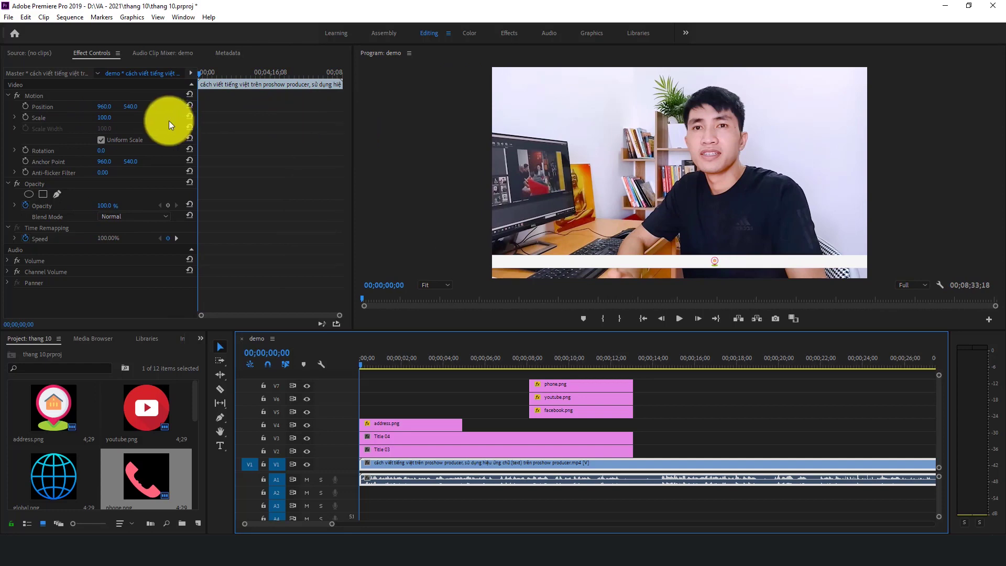
pyautogui.moveTo(198, 119); pyautogui.dragTo(180, 118)
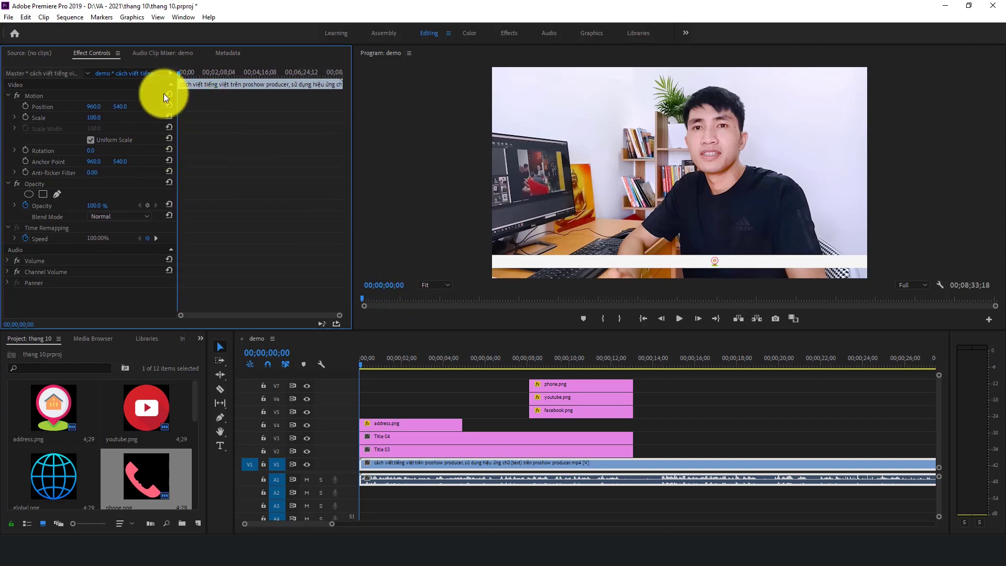
pyautogui.click(56, 96)
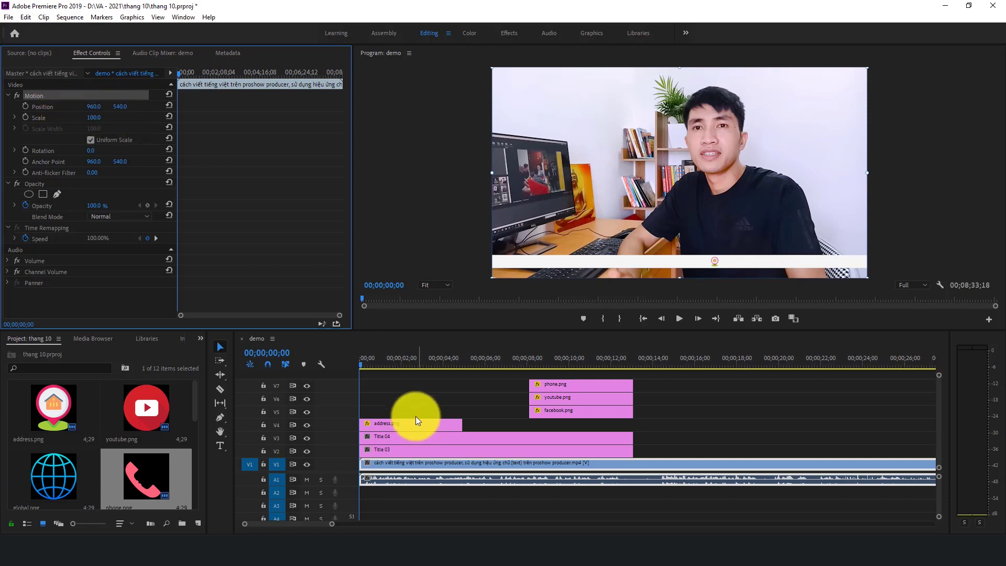
# Shift the address.png icon left to Position X 1124.8, with the playhead at 00;00;00;16
pyautogui.click(395, 424)
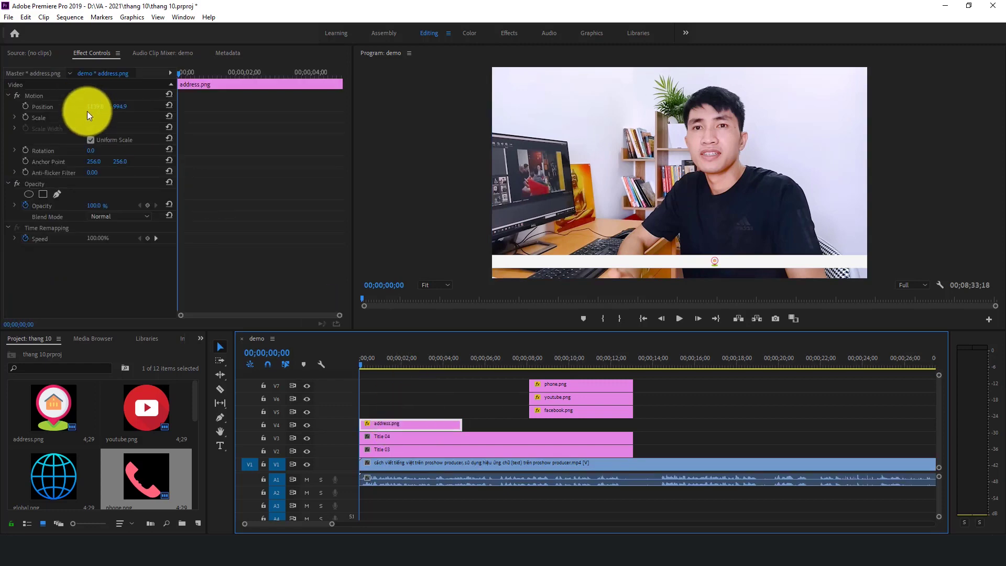
pyautogui.click(76, 95)
pyautogui.moveTo(94, 112)
pyautogui.mouseDown()
pyautogui.moveTo(43, 116)
pyautogui.moveTo(85, 123)
pyautogui.mouseUp()
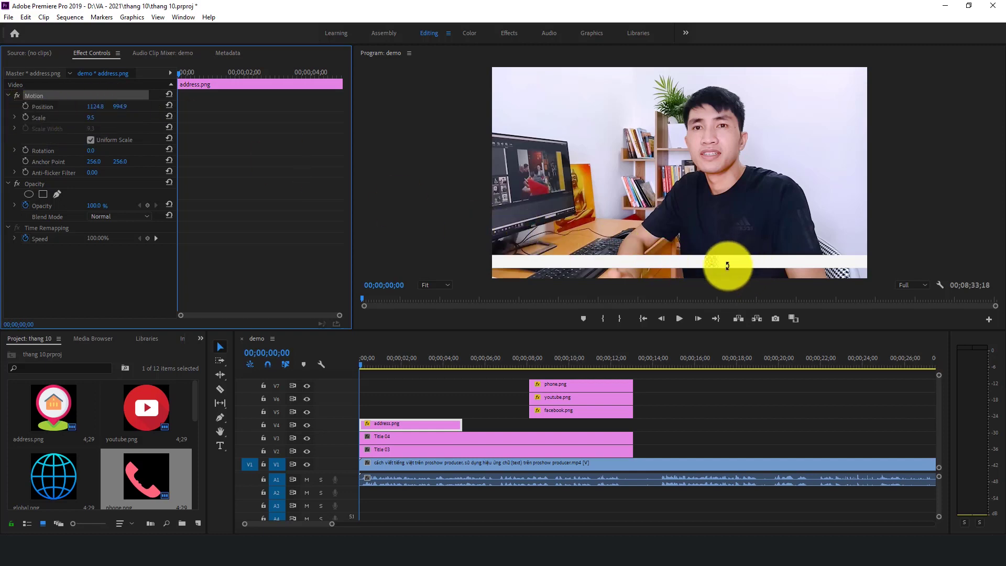
pyautogui.click(194, 106)
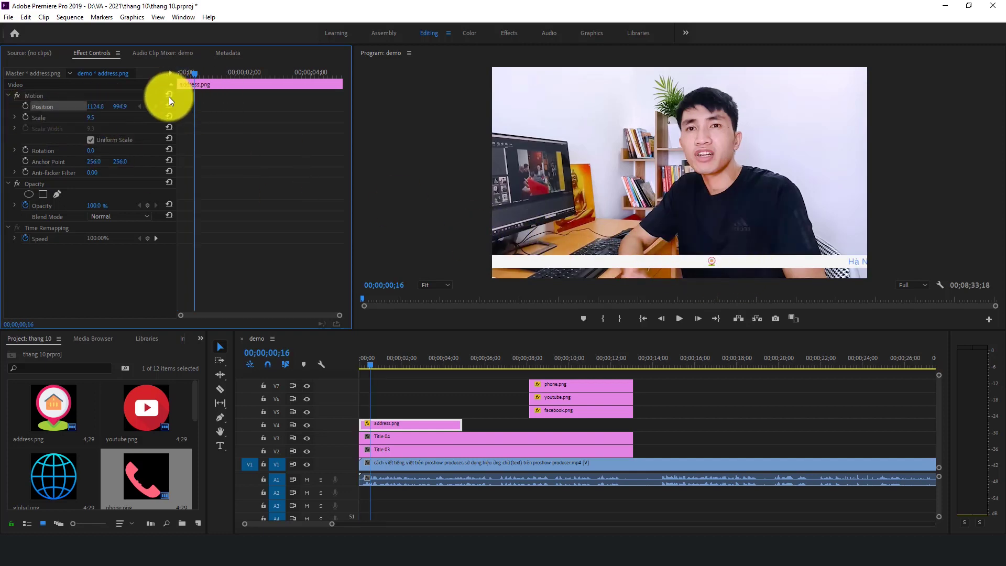
pyautogui.click(26, 107)
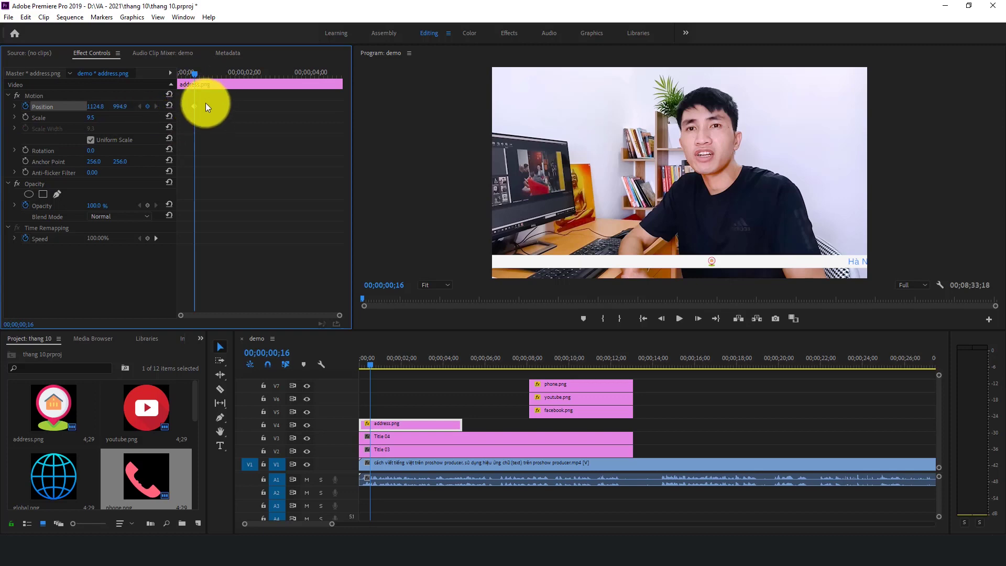
pyautogui.moveTo(197, 74); pyautogui.dragTo(233, 73)
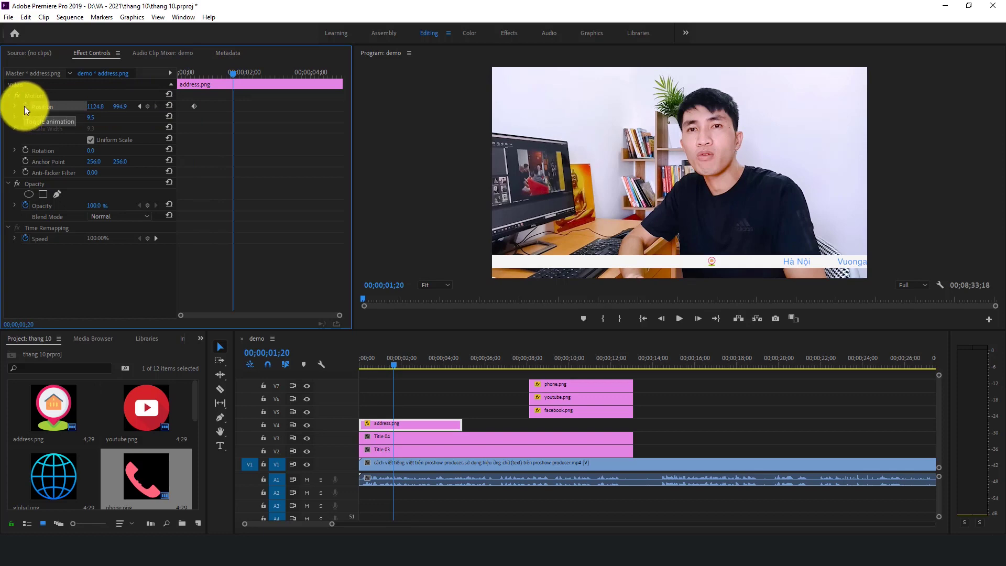
pyautogui.click(147, 108)
pyautogui.press('Left')
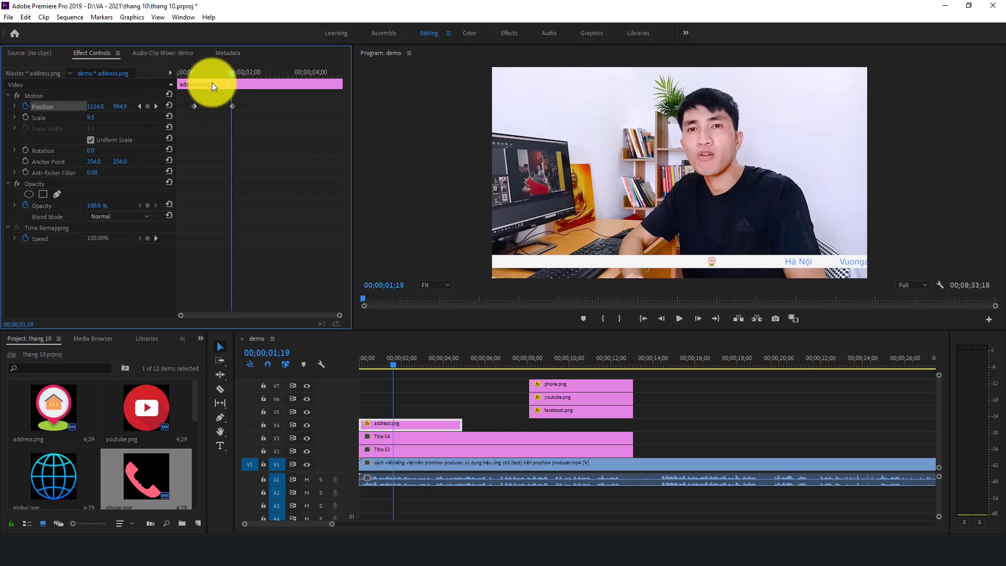
pyautogui.click(141, 106)
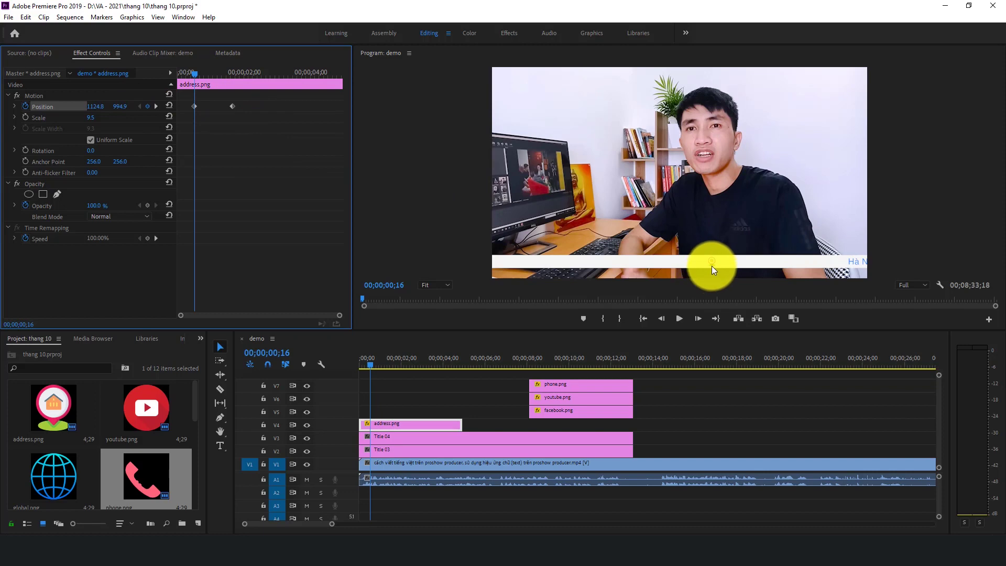
pyautogui.click(158, 107)
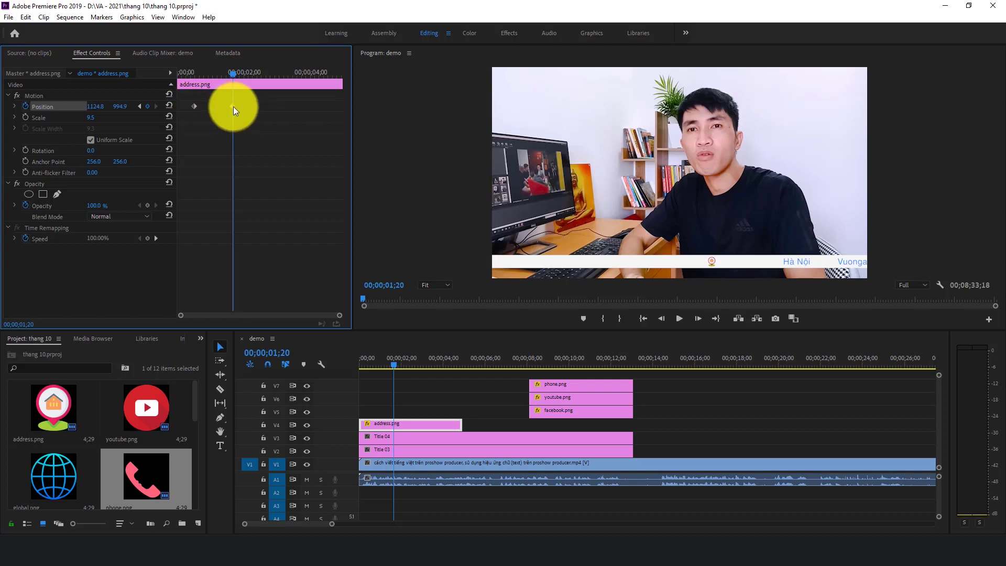
pyautogui.click(140, 107)
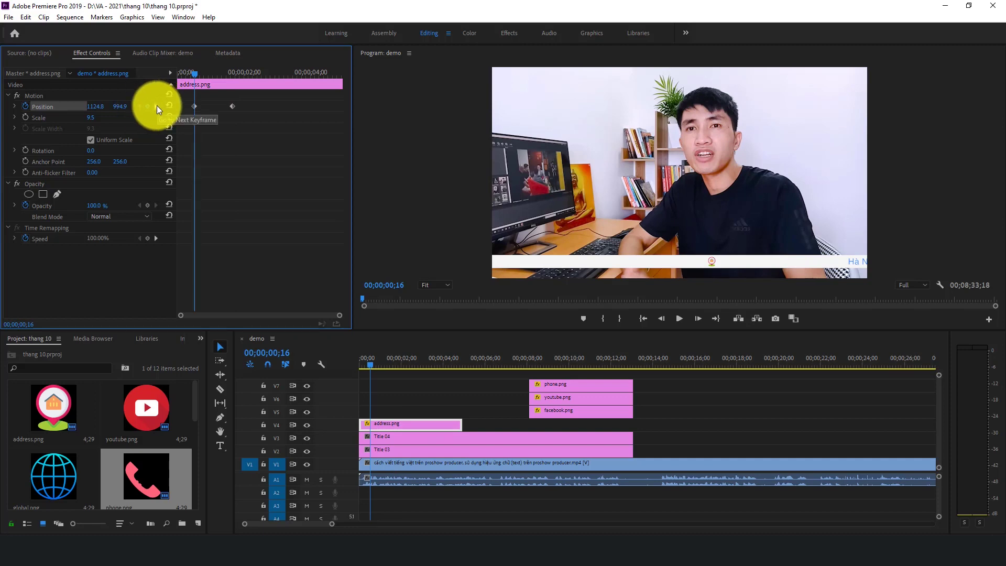
pyautogui.click(156, 107)
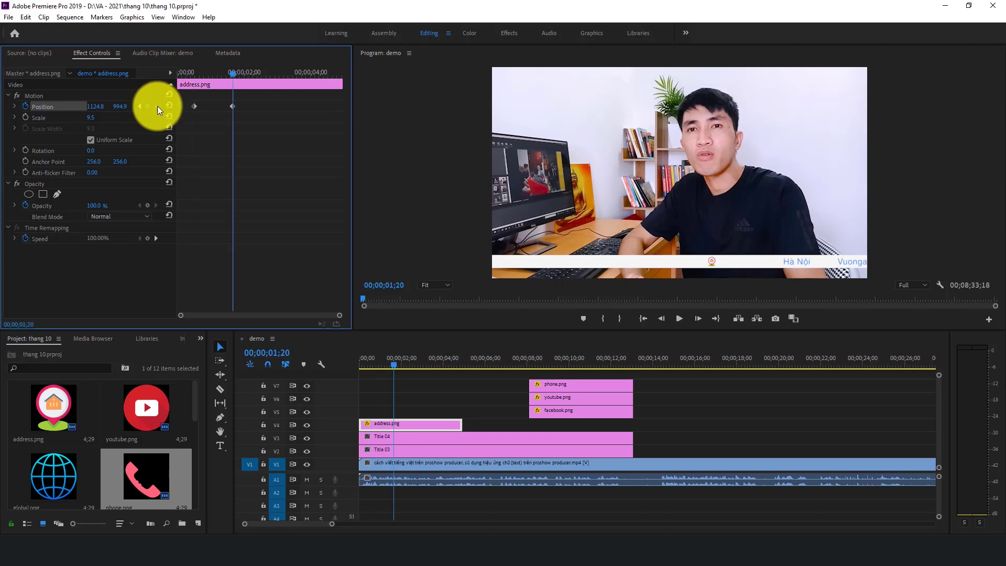
pyautogui.moveTo(232, 74); pyautogui.dragTo(197, 78)
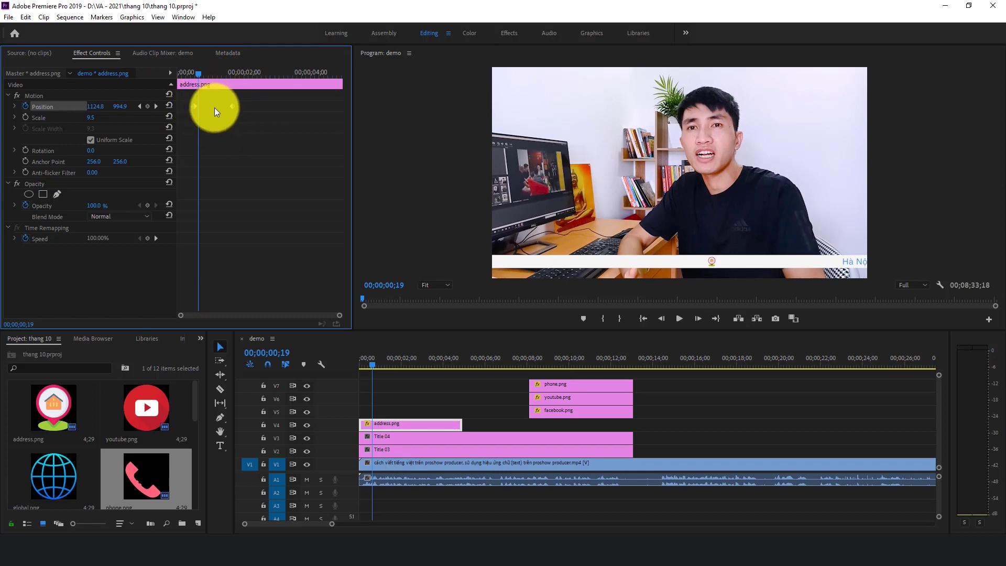
# Move the first Position keyframe right to X 1949.8, undoing the overshoot
pyautogui.click(139, 107)
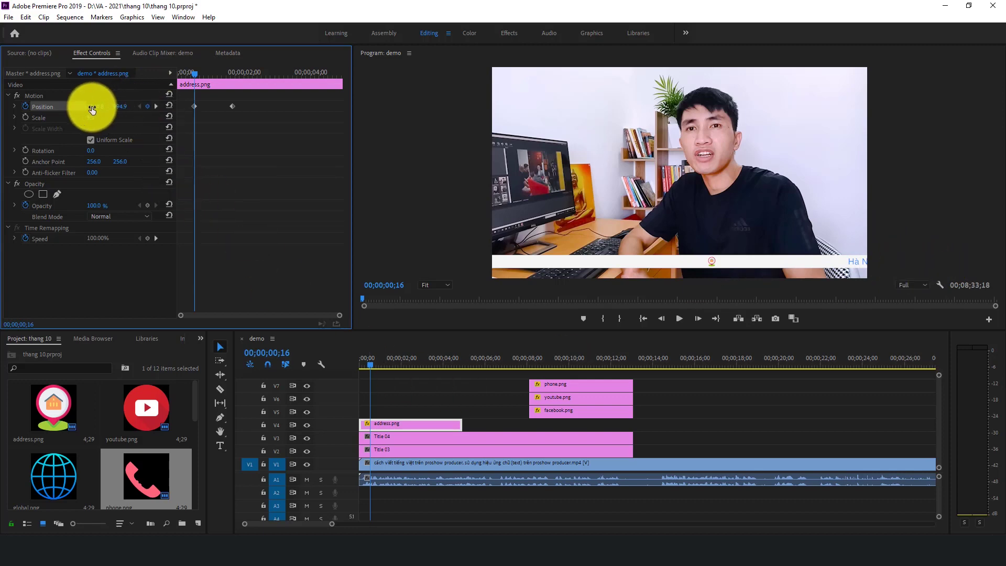
pyautogui.moveTo(95, 109); pyautogui.dragTo(431, 108)
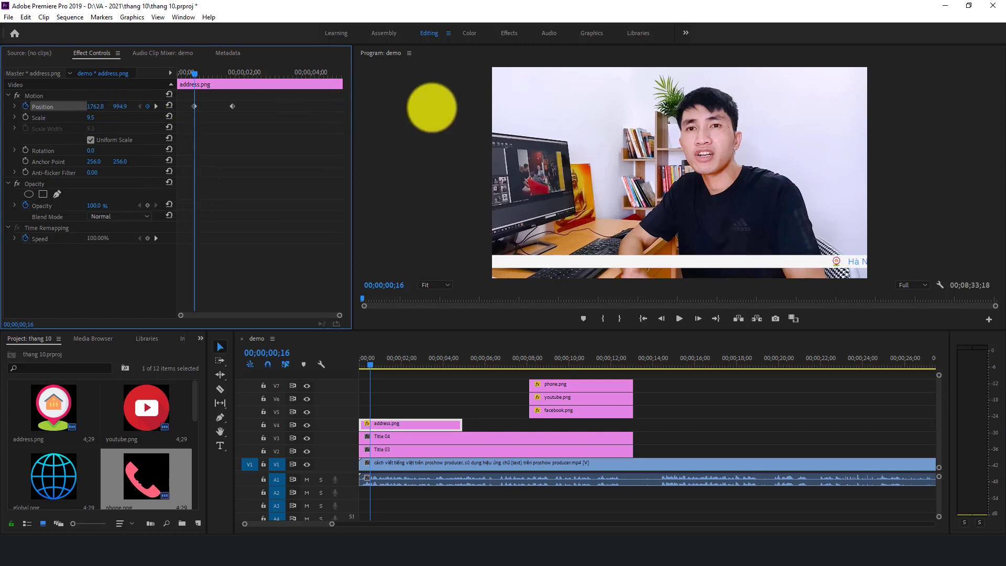
pyautogui.moveTo(432, 108); pyautogui.dragTo(530, 109)
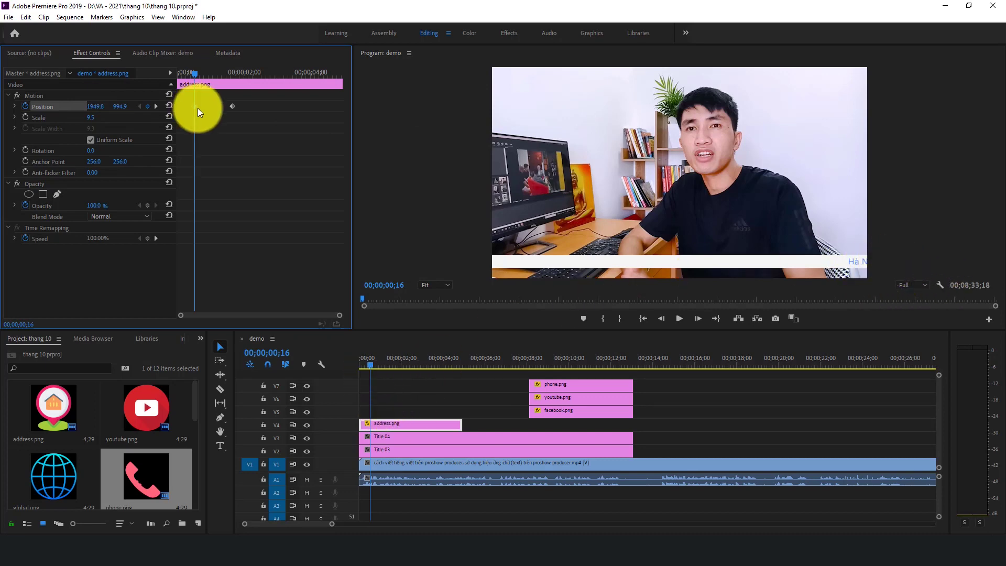
pyautogui.hotkey('ctrl', 'z')
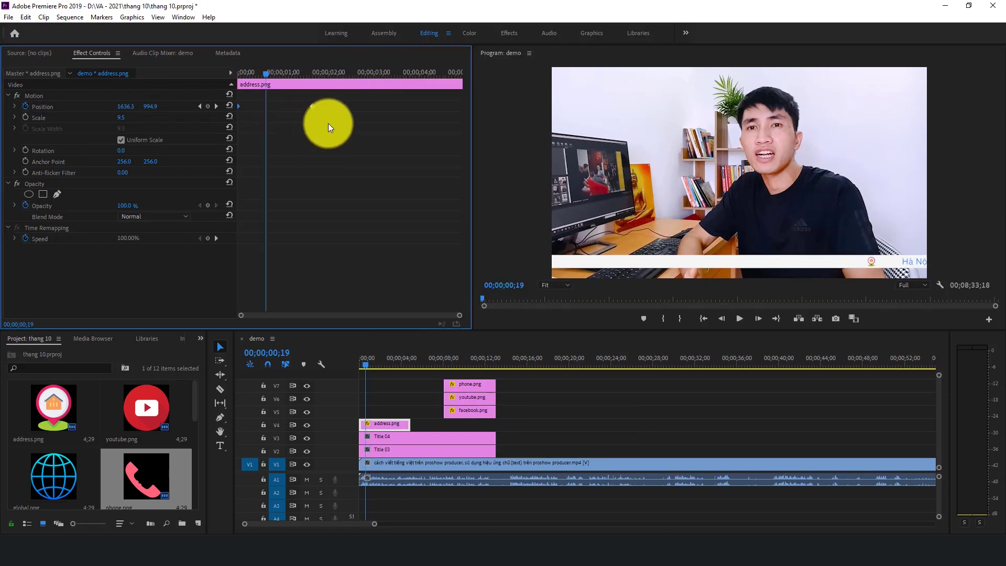
# Set the address icon's end Position keyframe to X -26.2, then rewind to 00;00;00;00
pyautogui.click(216, 106)
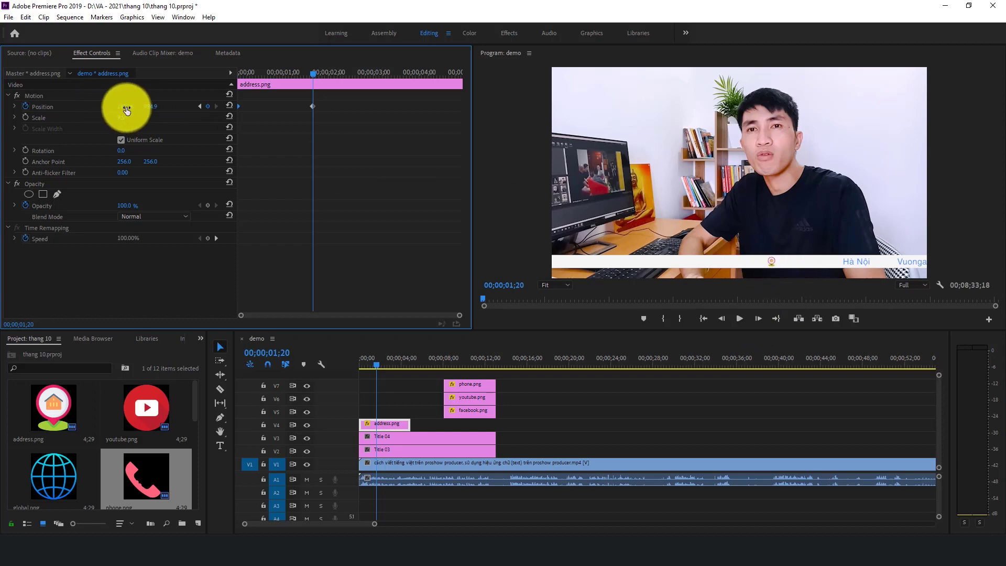
pyautogui.moveTo(126, 110); pyautogui.dragTo(26, 101)
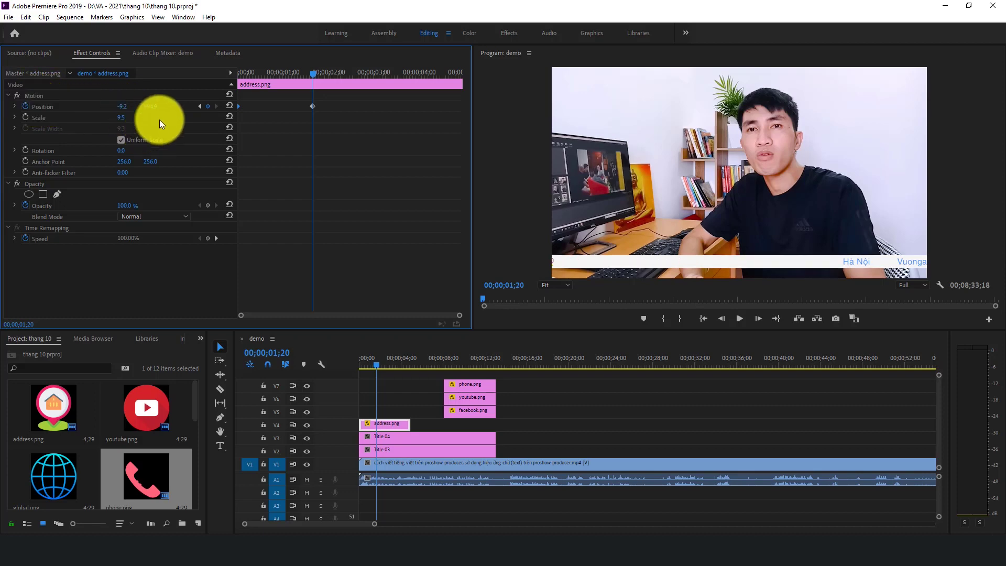
pyautogui.moveTo(114, 108); pyautogui.dragTo(100, 107)
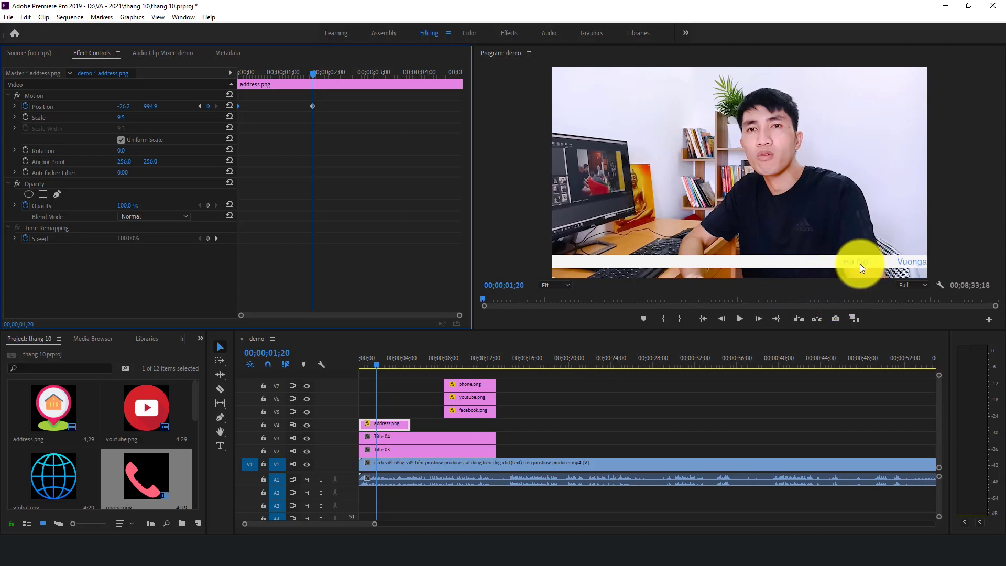
pyautogui.moveTo(376, 363); pyautogui.dragTo(356, 365)
# Preview the crawl, then drag the end Position keyframe later, near address.png's end
pyautogui.click(736, 320)
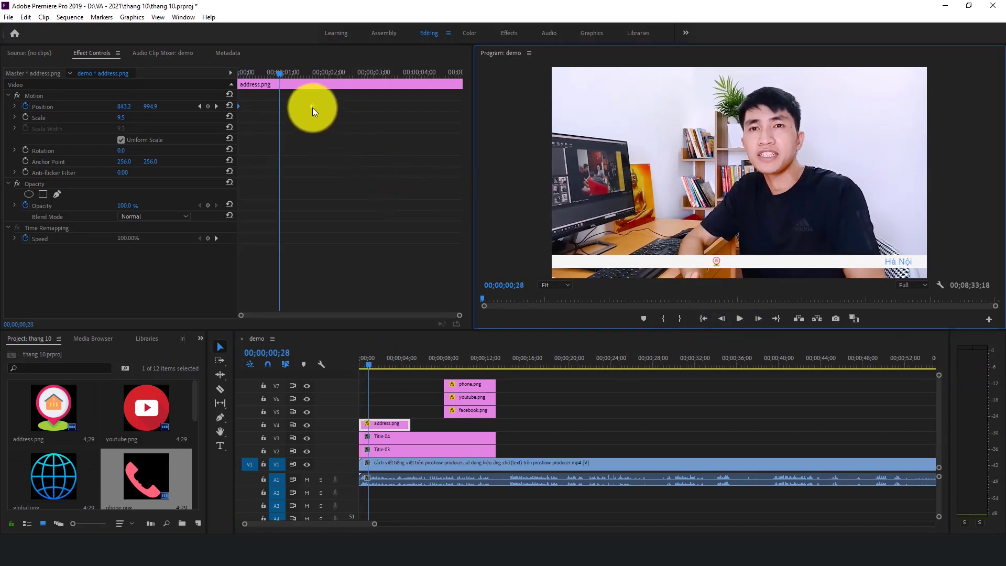
pyautogui.moveTo(312, 107); pyautogui.dragTo(454, 127)
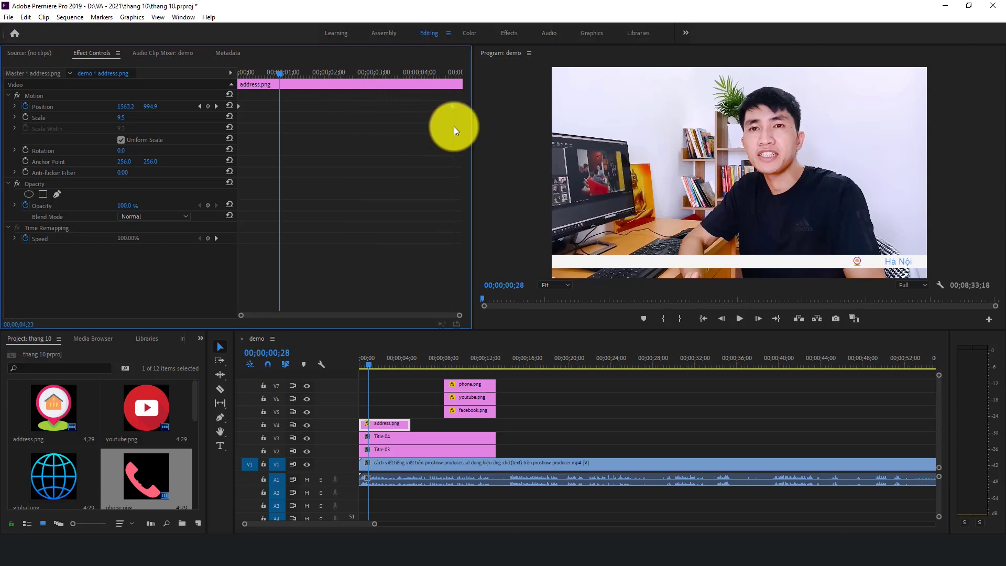
pyautogui.moveTo(454, 127); pyautogui.dragTo(454, 127)
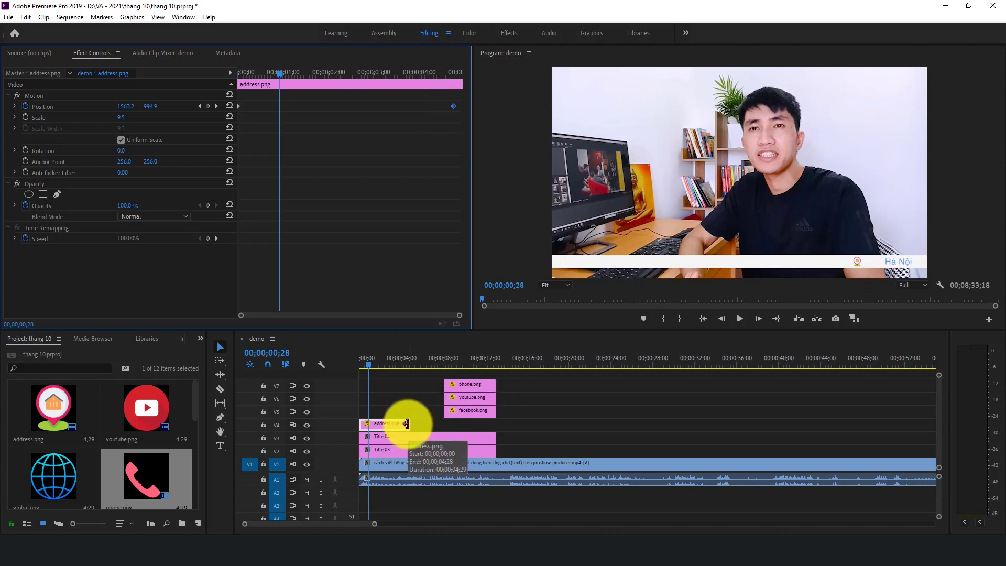
# Lengthen address.png slightly, move its end keyframe to about 00;00;05;18, and preview
pyautogui.moveTo(406, 423); pyautogui.dragTo(418, 423)
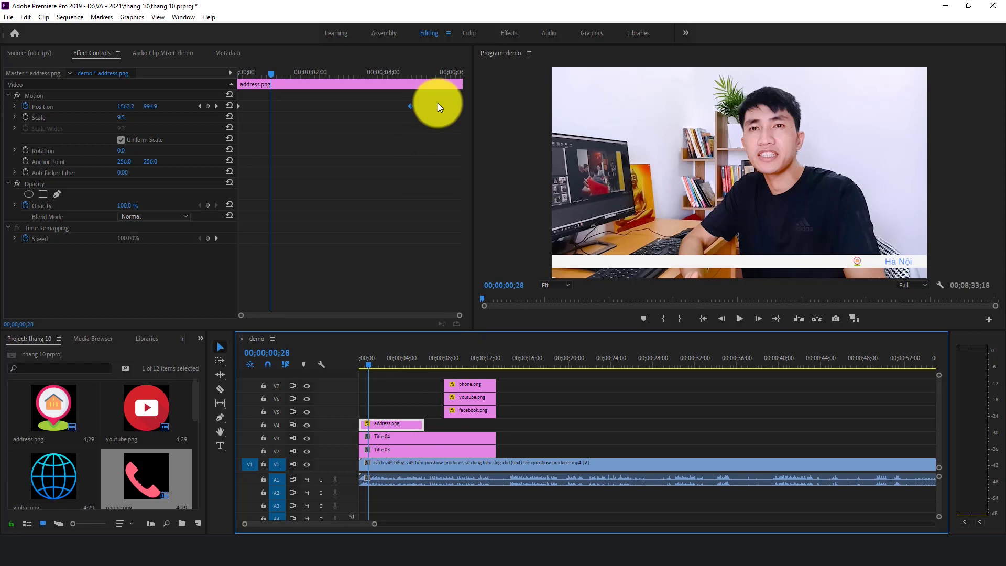
pyautogui.click(412, 106)
pyautogui.moveTo(411, 107); pyautogui.dragTo(461, 113)
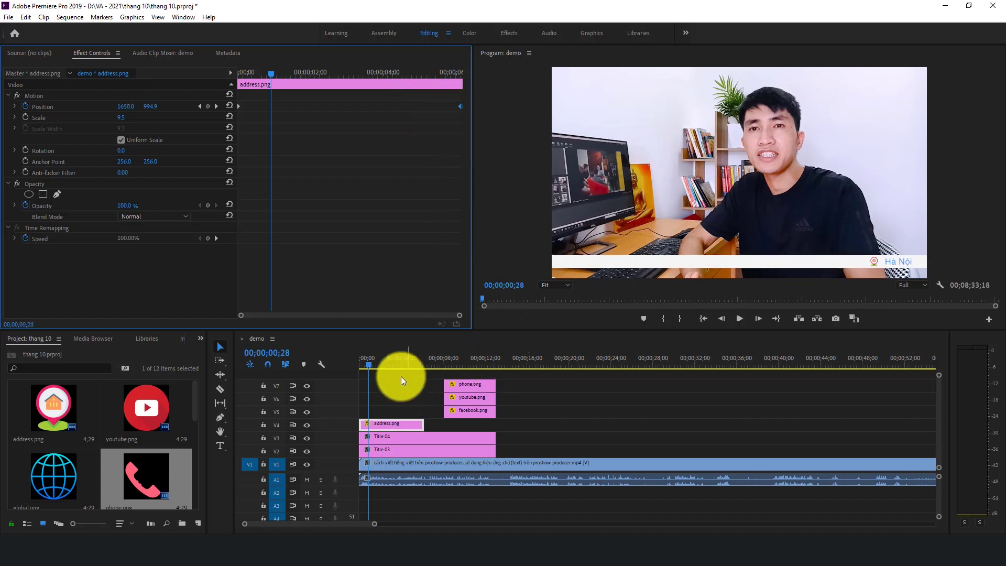
pyautogui.moveTo(369, 363); pyautogui.dragTo(356, 365)
pyautogui.press('space')
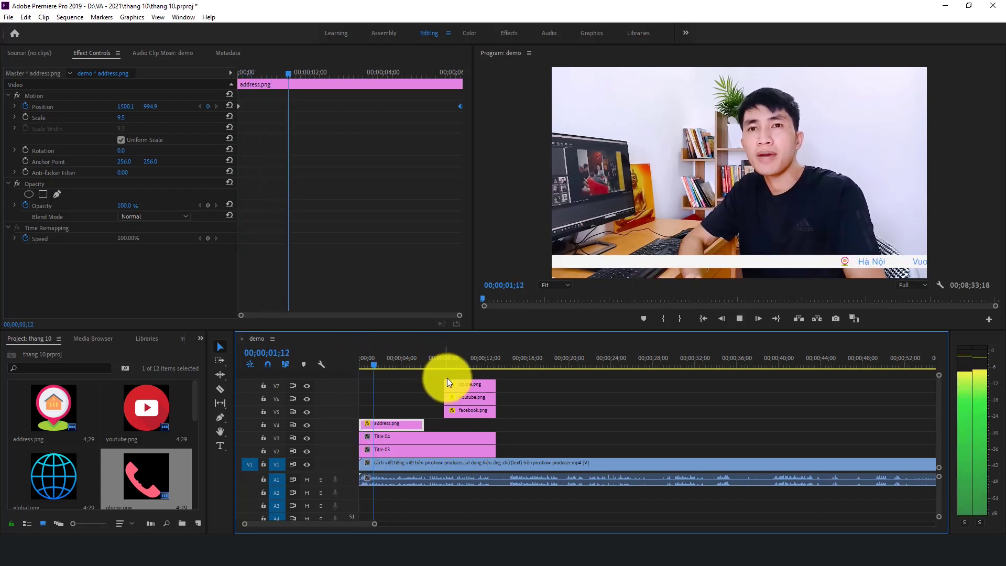
pyautogui.click(417, 363)
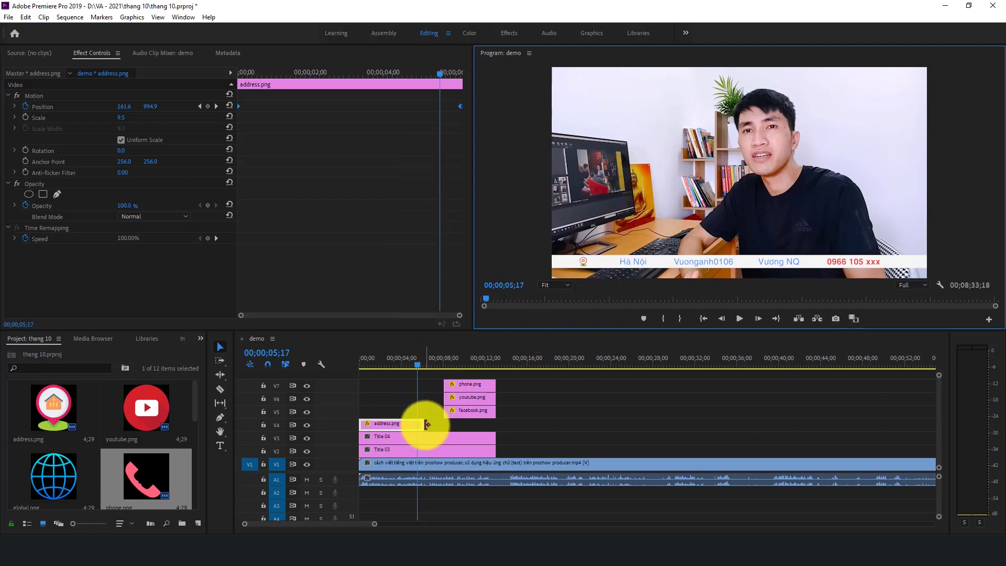
# Extend address.png to end at 00;00;07;19 and play the full crawl from the start
pyautogui.moveTo(428, 424); pyautogui.dragTo(441, 425)
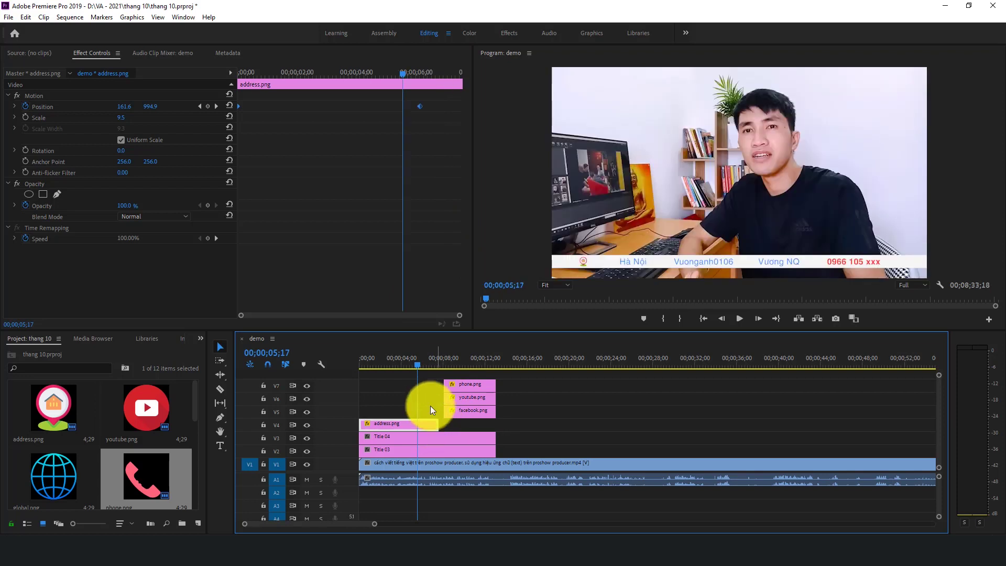
pyautogui.click(428, 401)
pyautogui.click(431, 424)
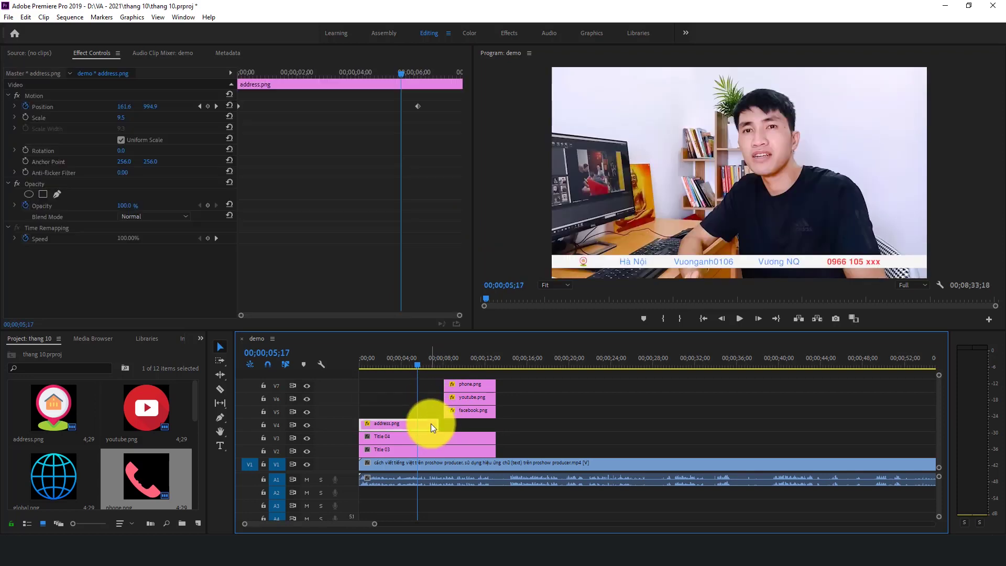
pyautogui.click(419, 105)
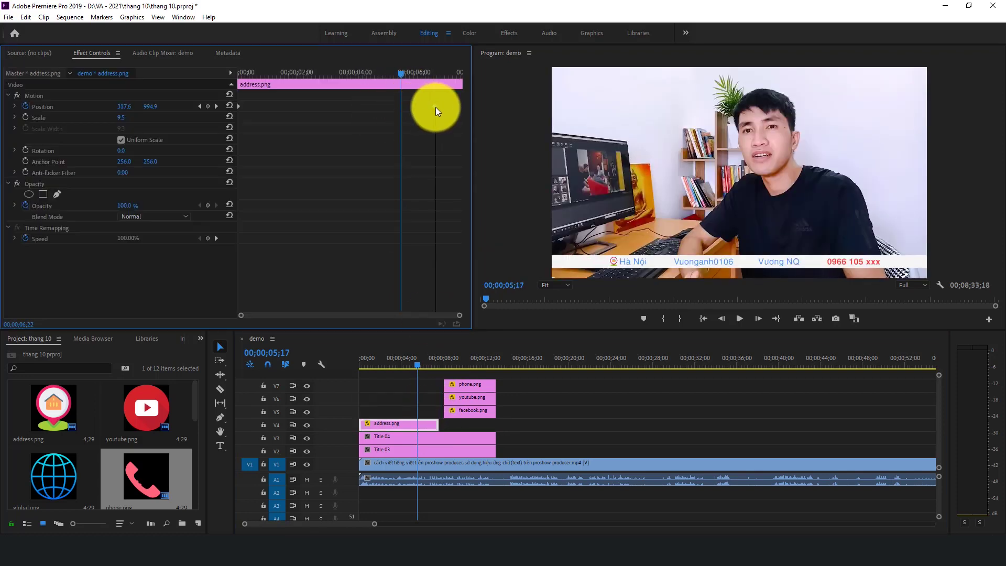
pyautogui.press('space')
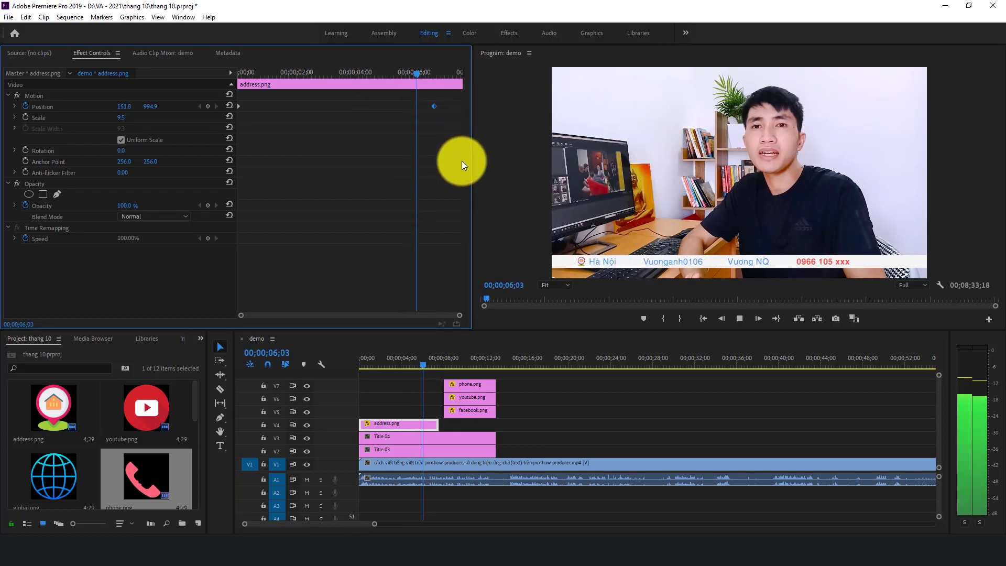
pyautogui.press('space')
pyautogui.moveTo(426, 364); pyautogui.dragTo(361, 375)
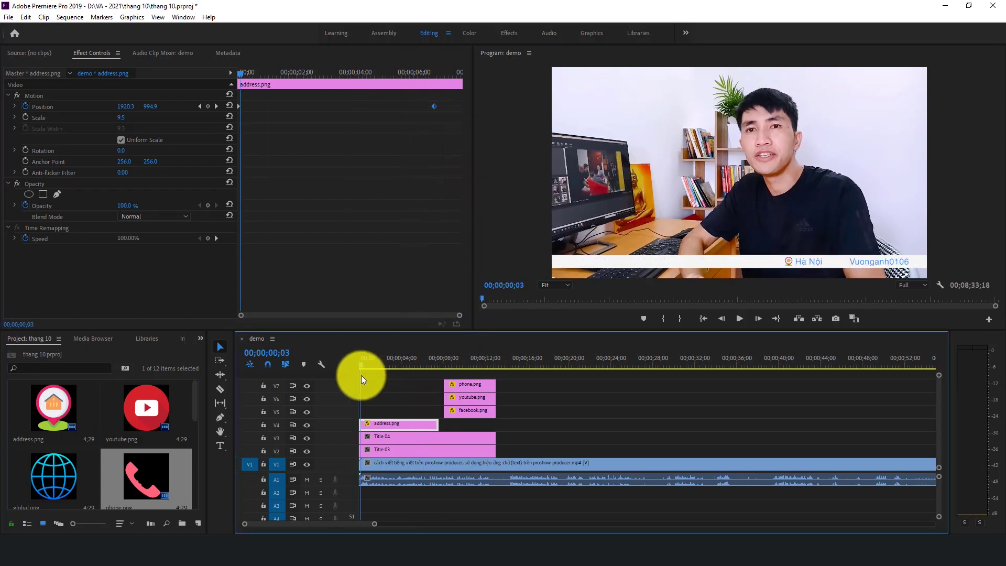
pyautogui.press('space')
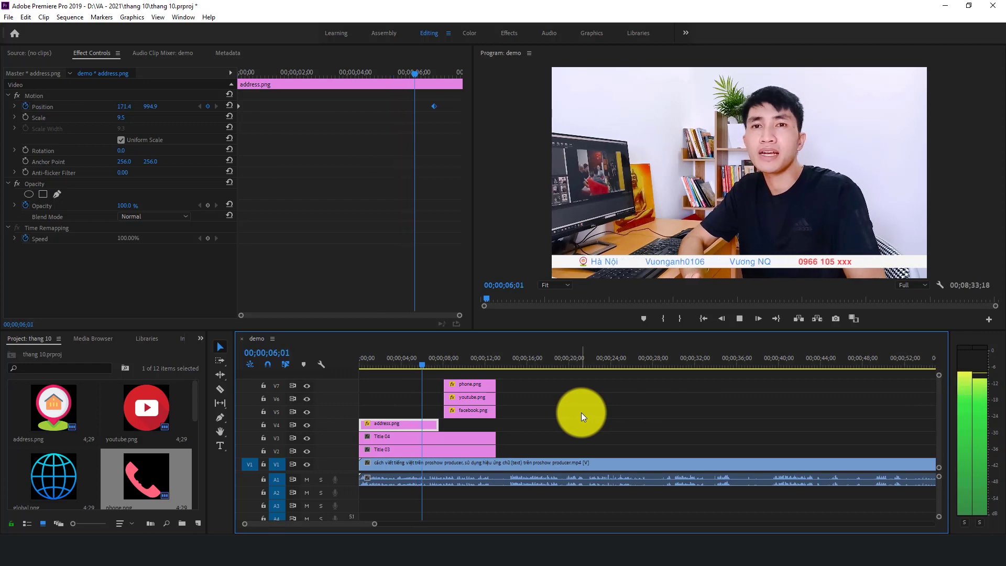
pyautogui.press('space')
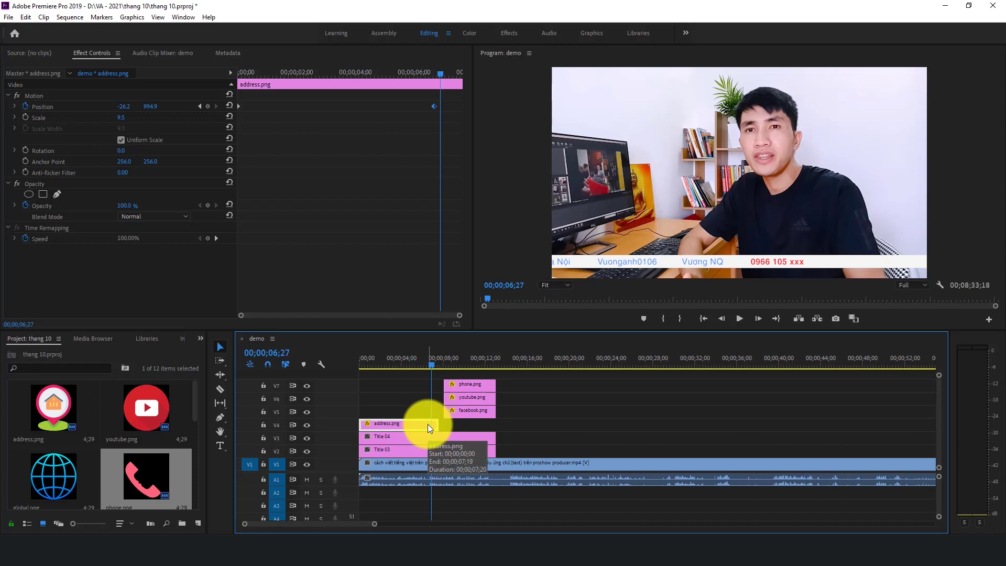
pyautogui.press('=')
pyautogui.press('=')
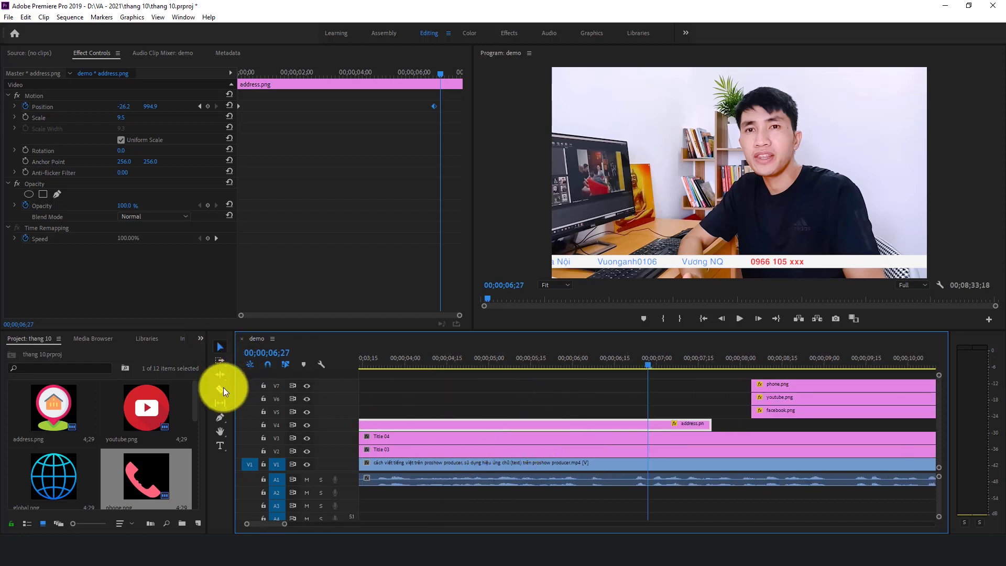
# Cut address.png at 00;00;06;27 and ripple-delete the leftover piece
pyautogui.click(220, 389)
pyautogui.click(653, 424)
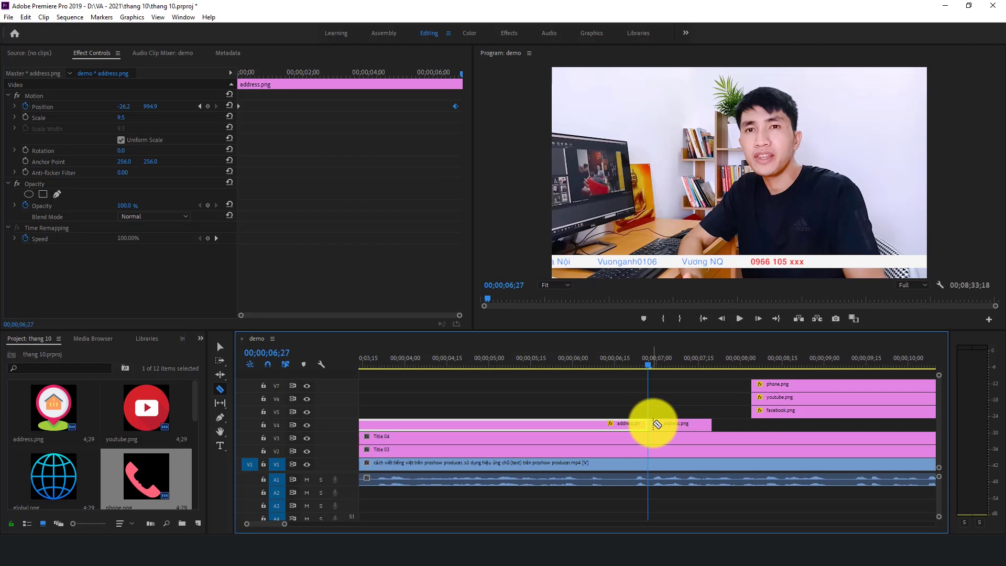
pyautogui.click(220, 346)
pyautogui.click(687, 423)
pyautogui.rightClick(688, 423)
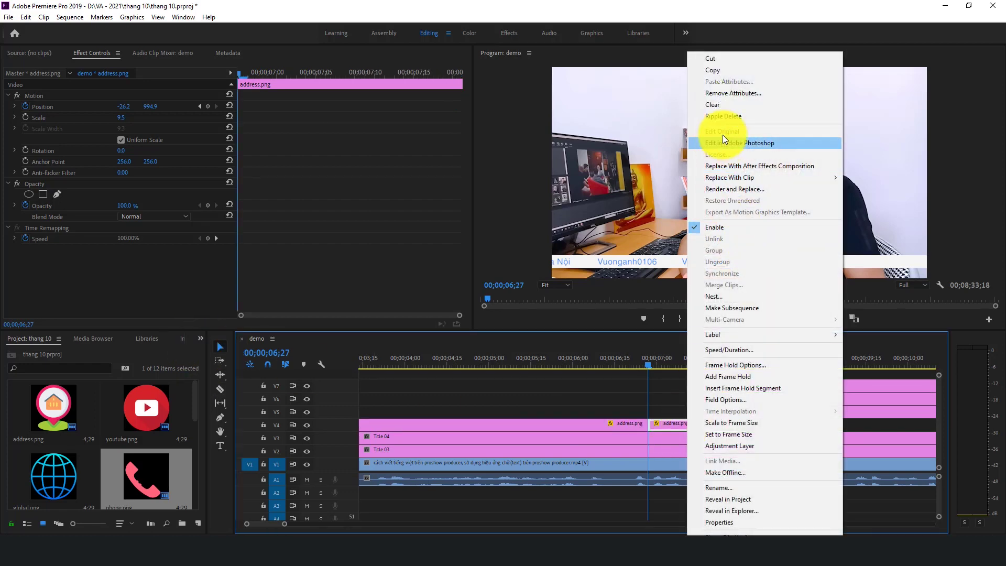
pyautogui.click(727, 115)
# With the playhead at 04;21, select address.png and its Position keyframe
pyautogui.click(542, 359)
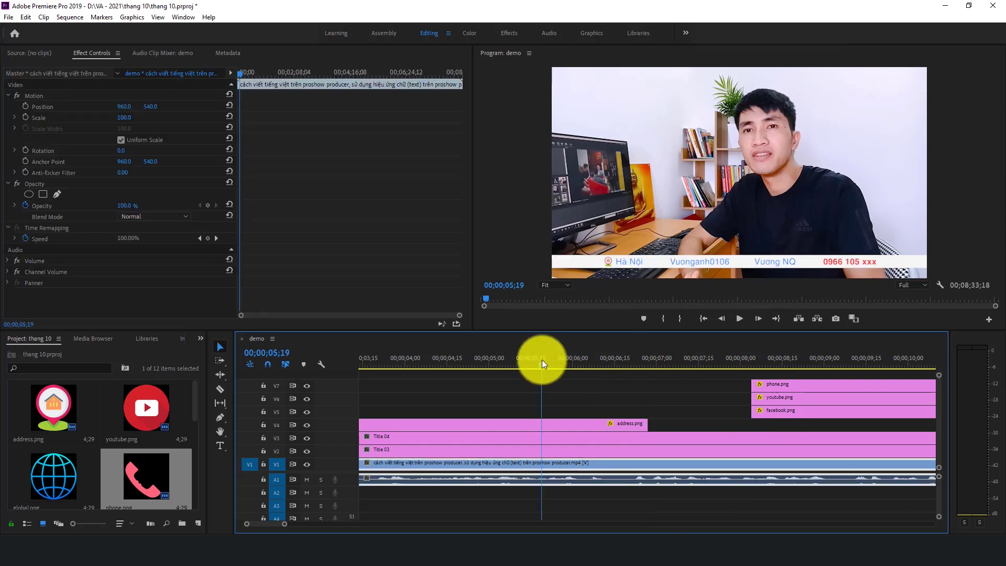
pyautogui.click(485, 363)
pyautogui.click(463, 363)
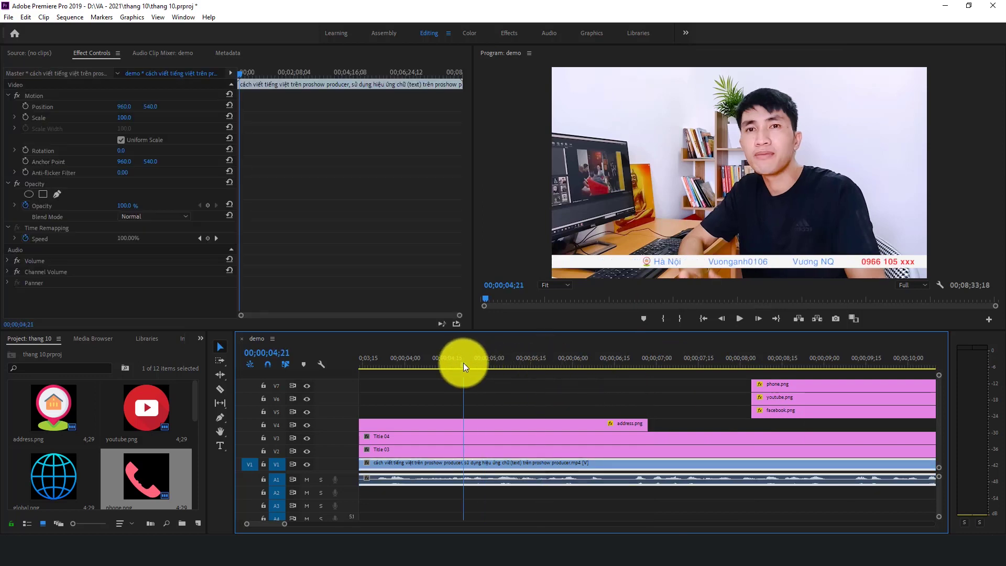
pyautogui.click(476, 423)
pyautogui.moveTo(457, 116); pyautogui.dragTo(234, 97)
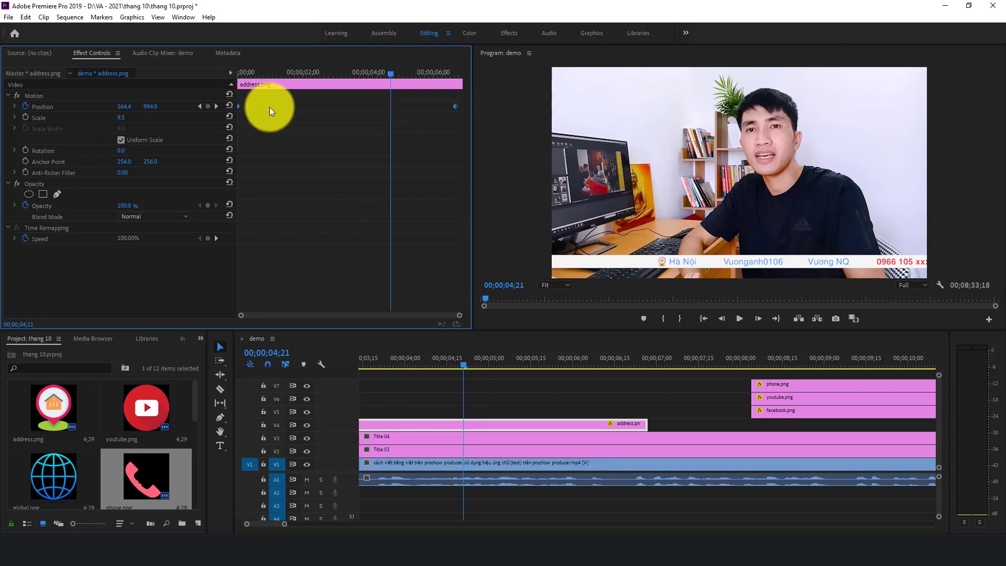
# Set the keyframe's temporal interpolation to Auto Bezier
pyautogui.rightClick(455, 106)
pyautogui.moveTo(490, 193)
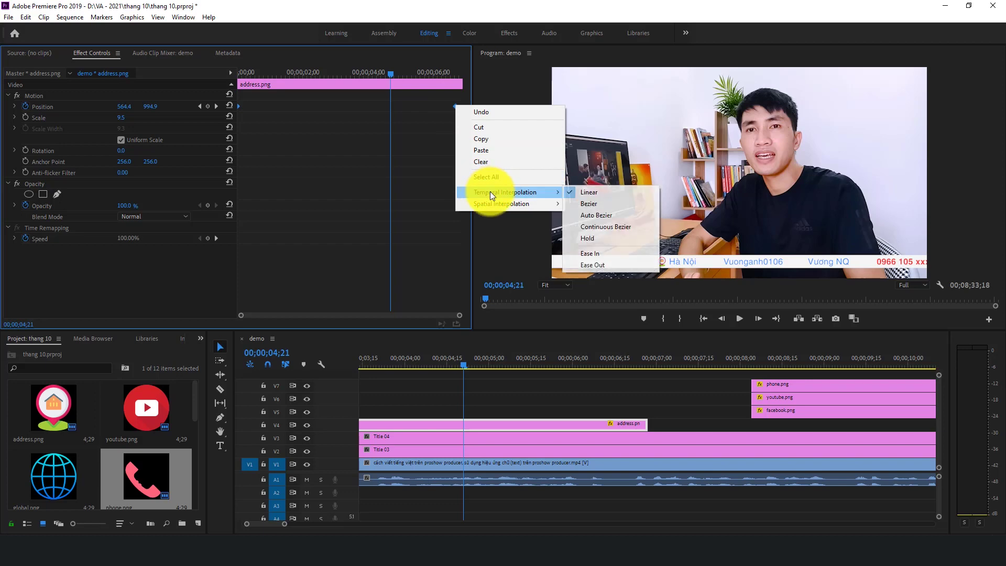
pyautogui.click(594, 218)
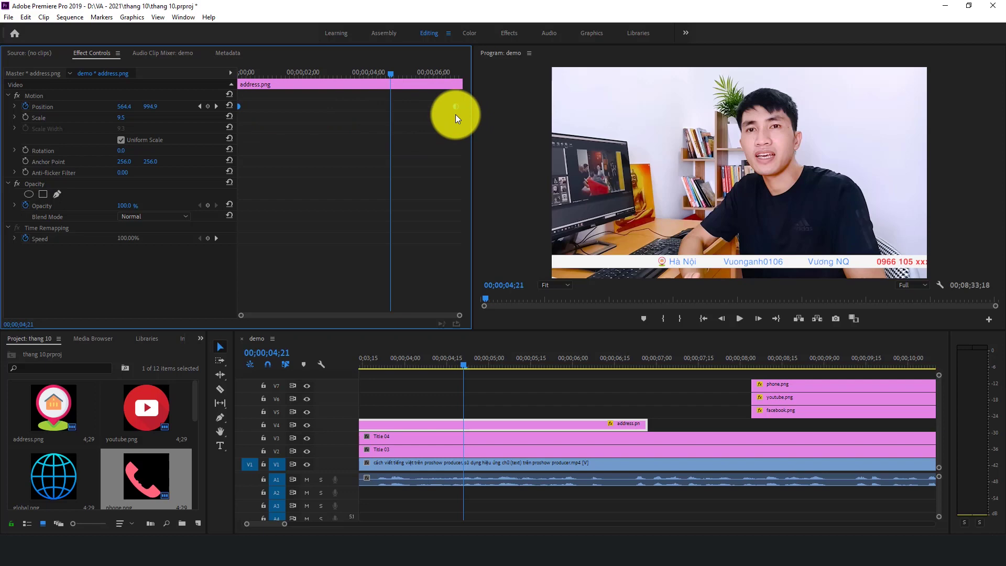
# Zoom the timeline out and play the crawl from the sequence start
pyautogui.moveTo(431, 367)
pyautogui.mouseDown()
pyautogui.moveTo(360, 367)
pyautogui.moveTo(414, 391)
pyautogui.mouseUp()
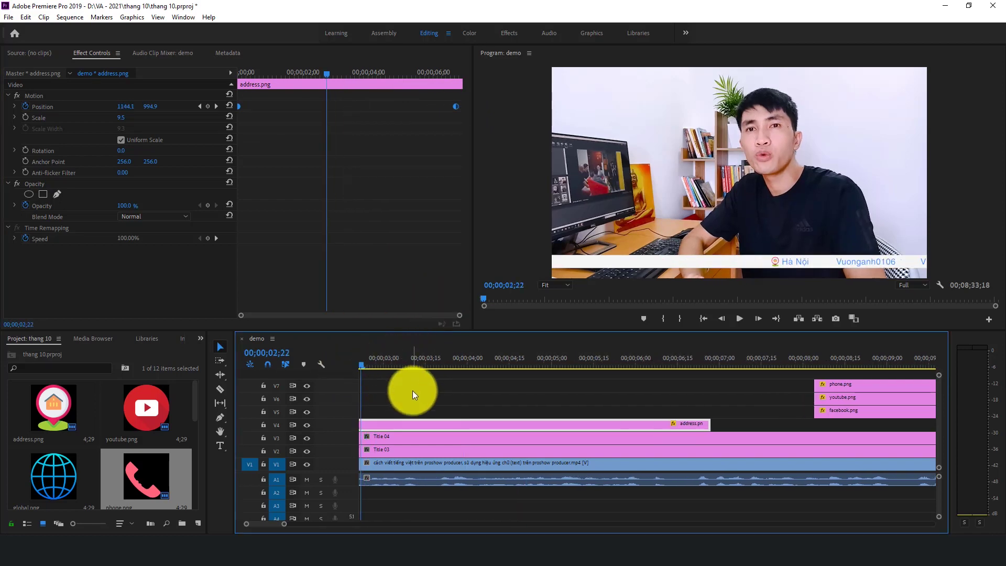
pyautogui.press('-')
pyautogui.press('-')
pyautogui.click(361, 364)
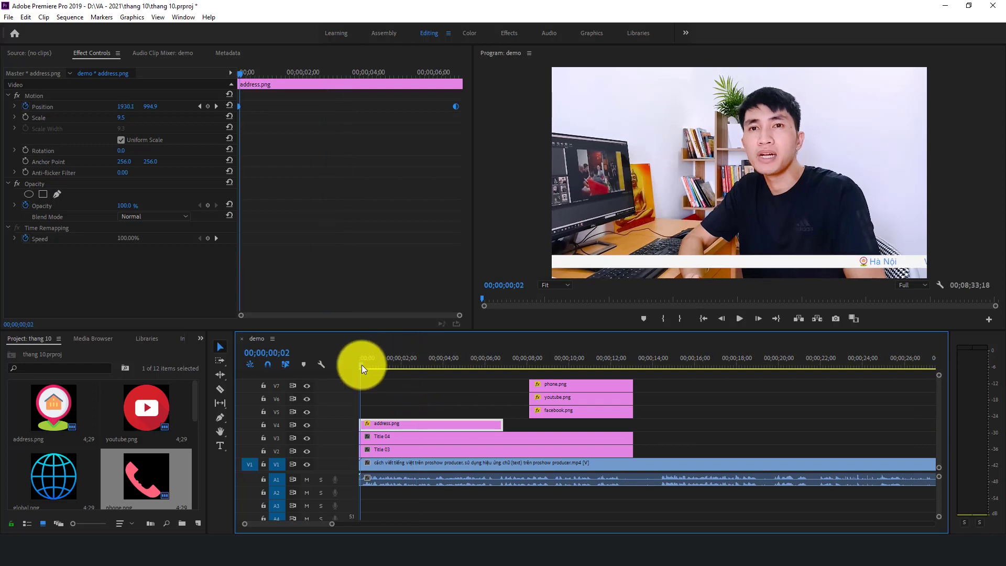
pyautogui.press('space')
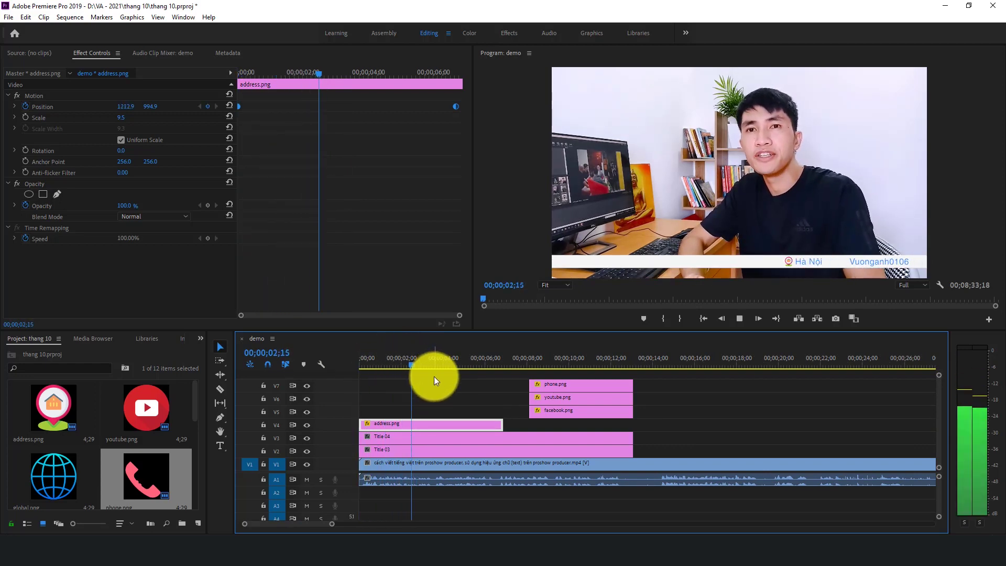
pyautogui.click(599, 411)
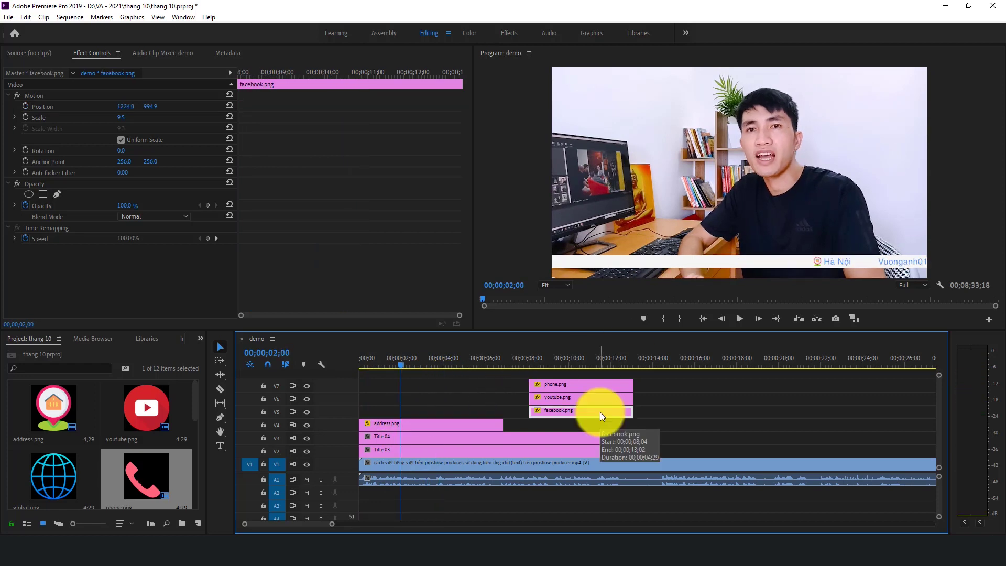
# Move facebook.png to 00;00;00;00 and start extending its end toward address.png's end
pyautogui.moveTo(598, 411); pyautogui.dragTo(411, 414)
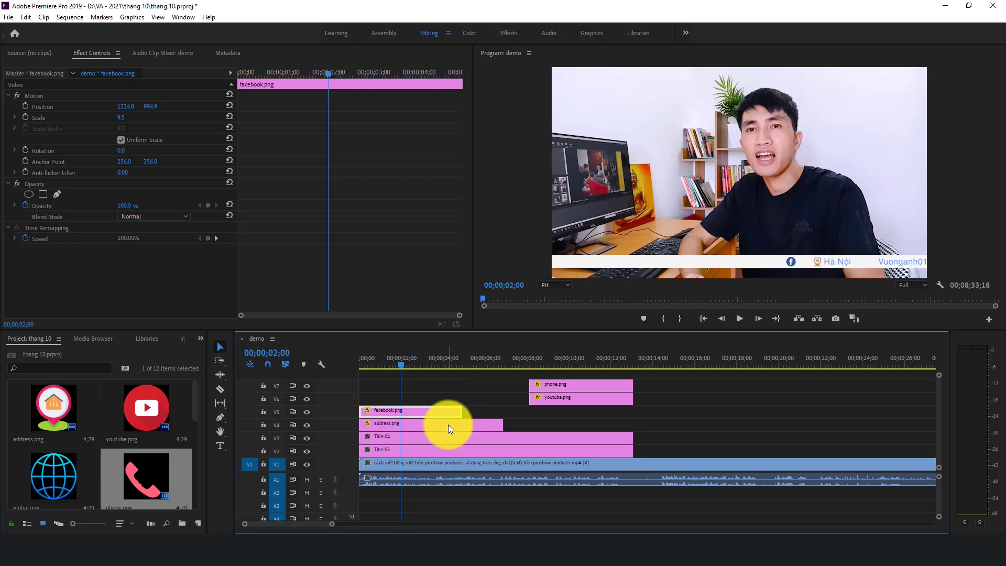
pyautogui.click(433, 424)
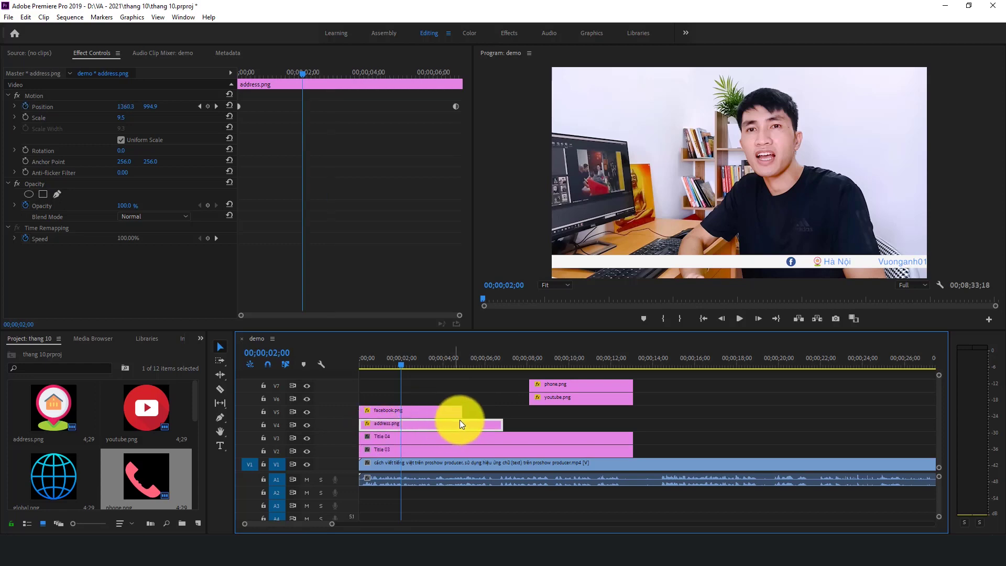
pyautogui.moveTo(459, 413); pyautogui.dragTo(493, 413)
pyautogui.moveTo(501, 412); pyautogui.dragTo(503, 413)
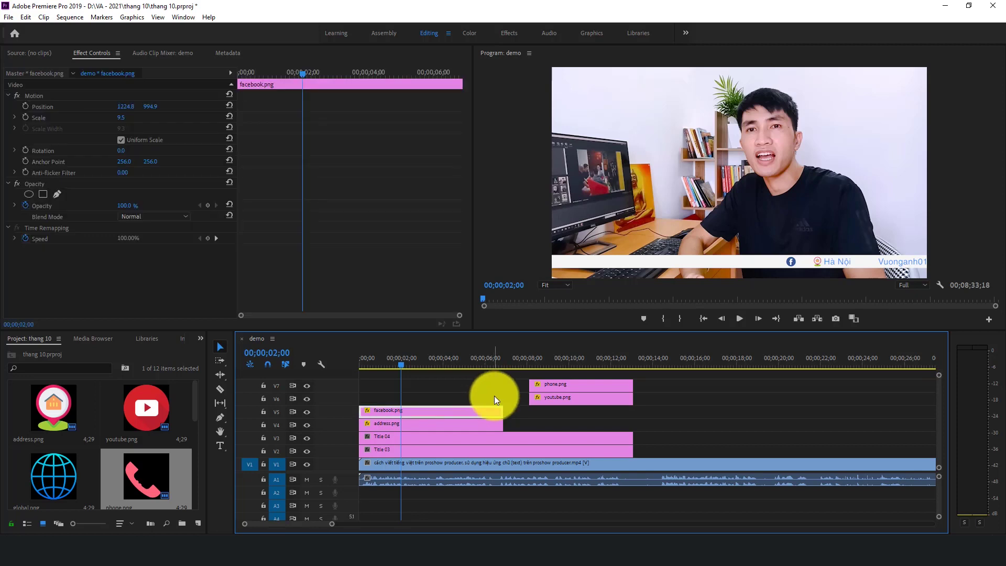
# Copy address.png's Position keyframes
pyautogui.click(455, 426)
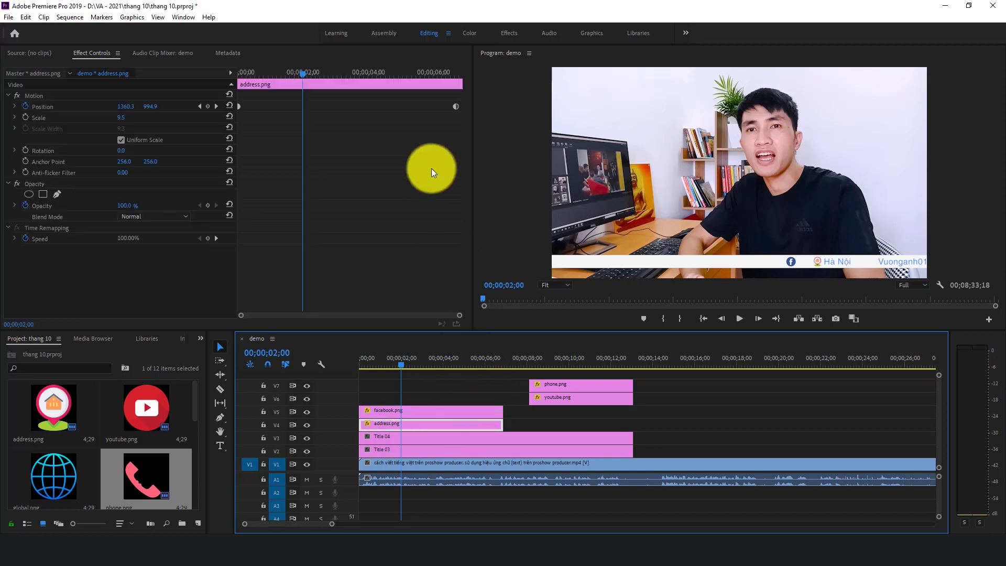
pyautogui.click(446, 108)
pyautogui.click(231, 99)
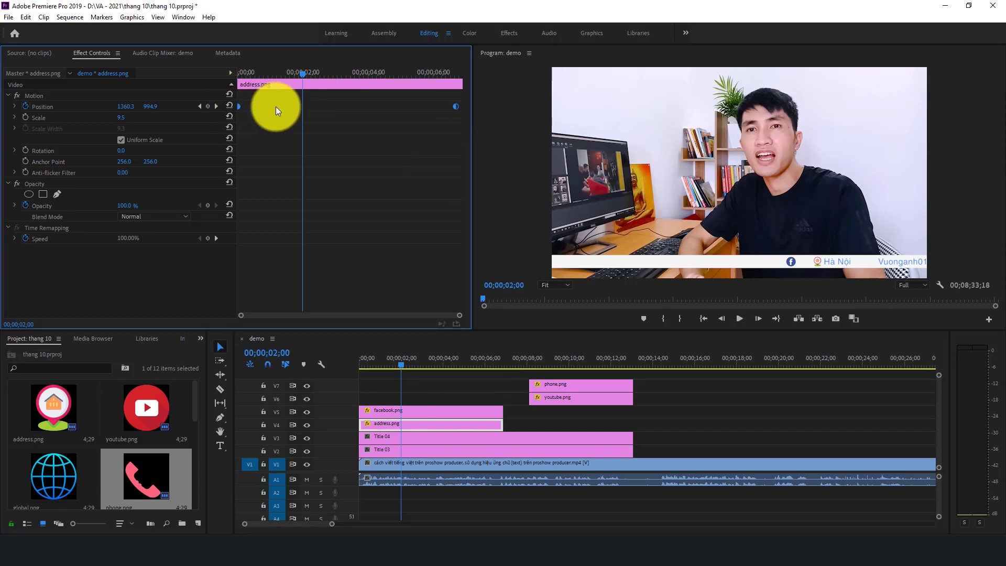
pyautogui.rightClick(457, 107)
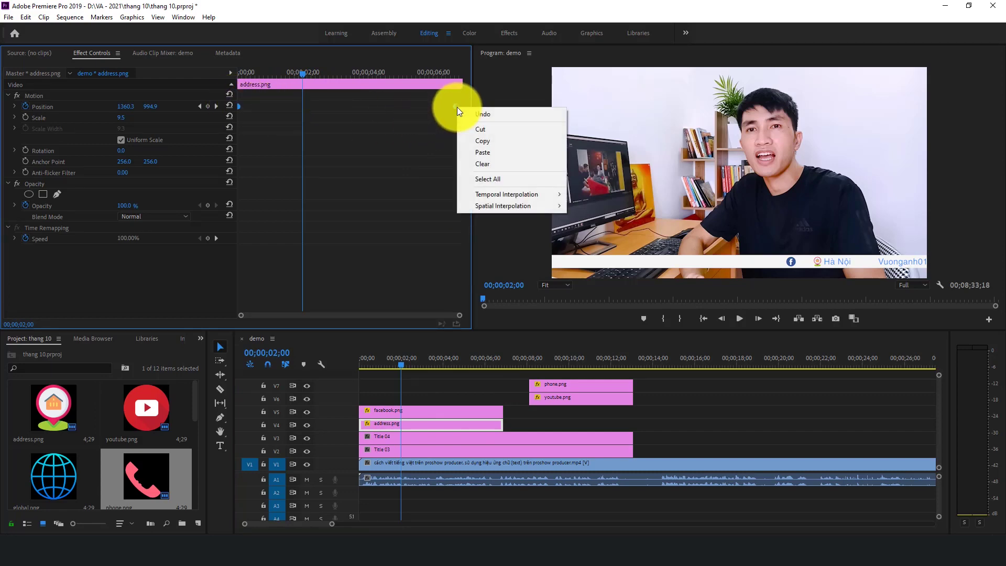
pyautogui.click(482, 143)
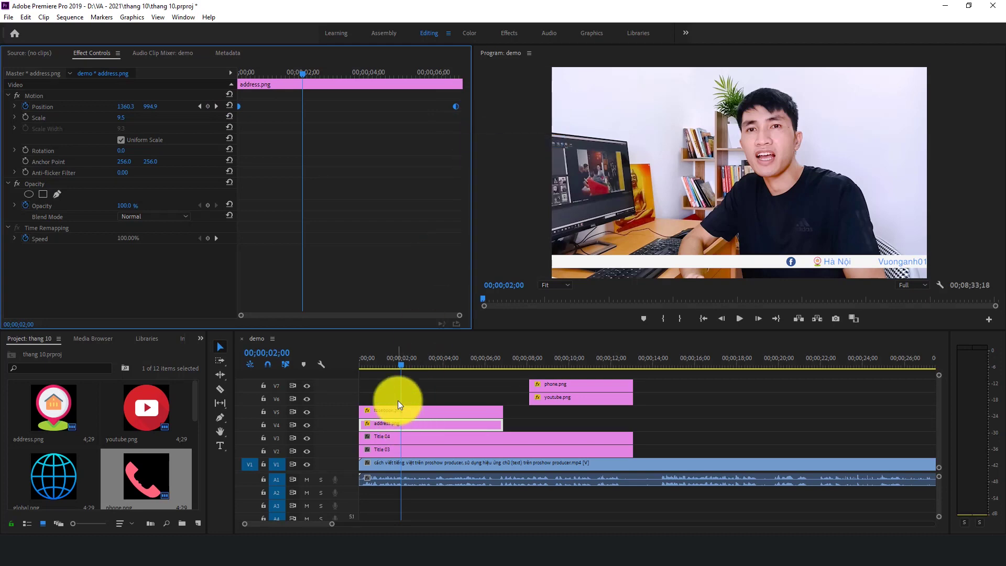
# Paste the keyframes onto facebook.png's Motion at 00;00;00;00, then move youtube.png to the start
pyautogui.moveTo(403, 368); pyautogui.dragTo(360, 370)
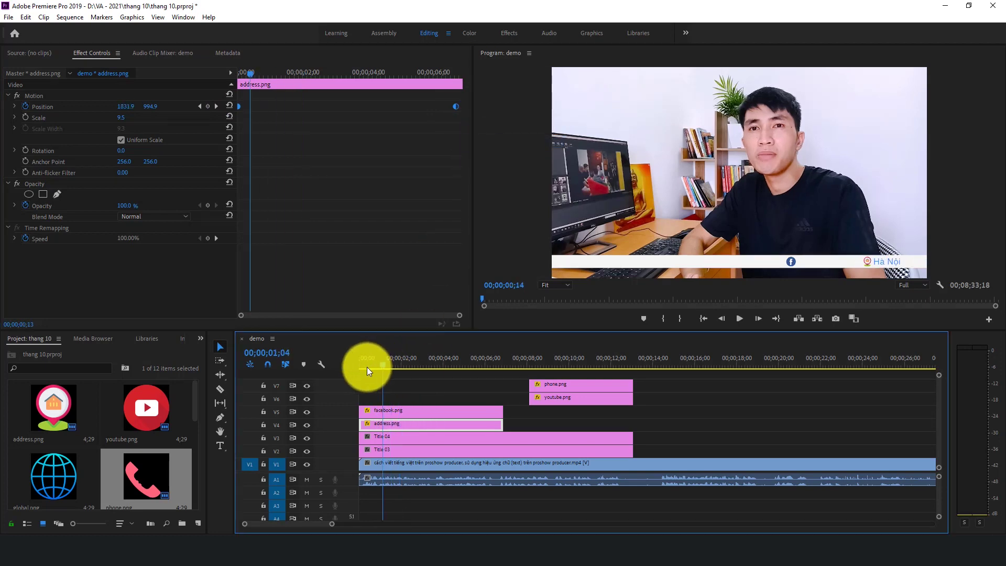
pyautogui.click(378, 412)
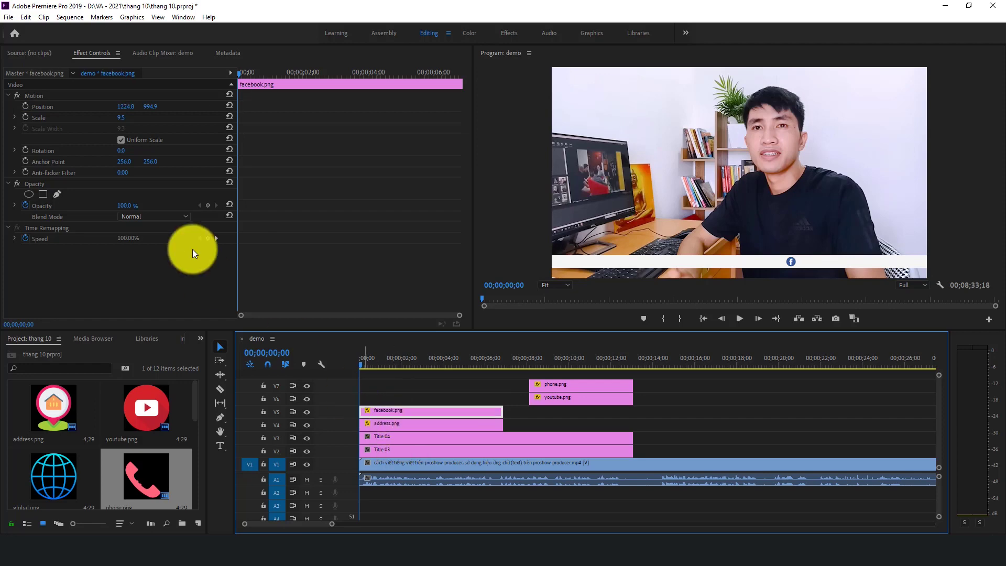
pyautogui.click(202, 96)
pyautogui.rightClick(249, 106)
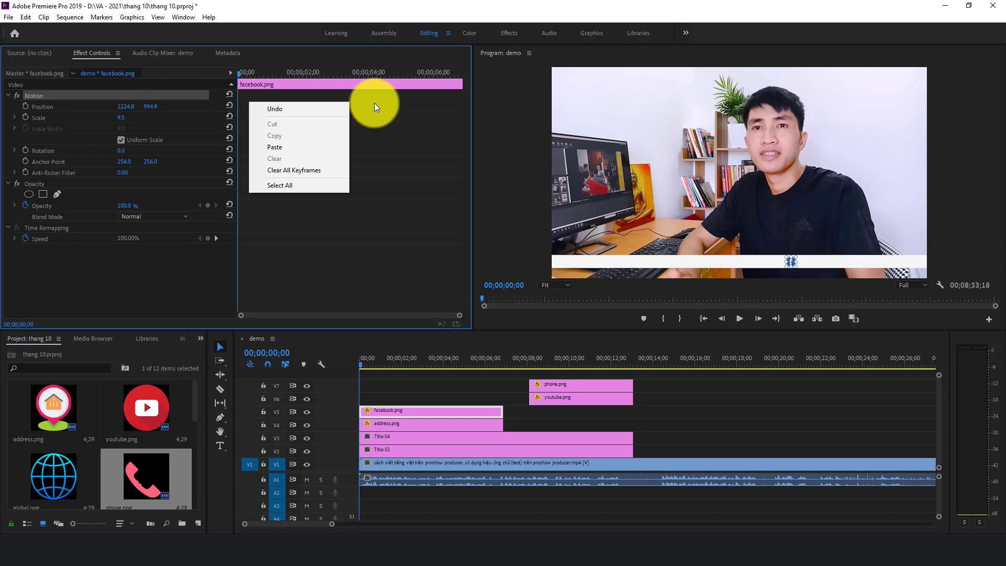
pyautogui.click(286, 147)
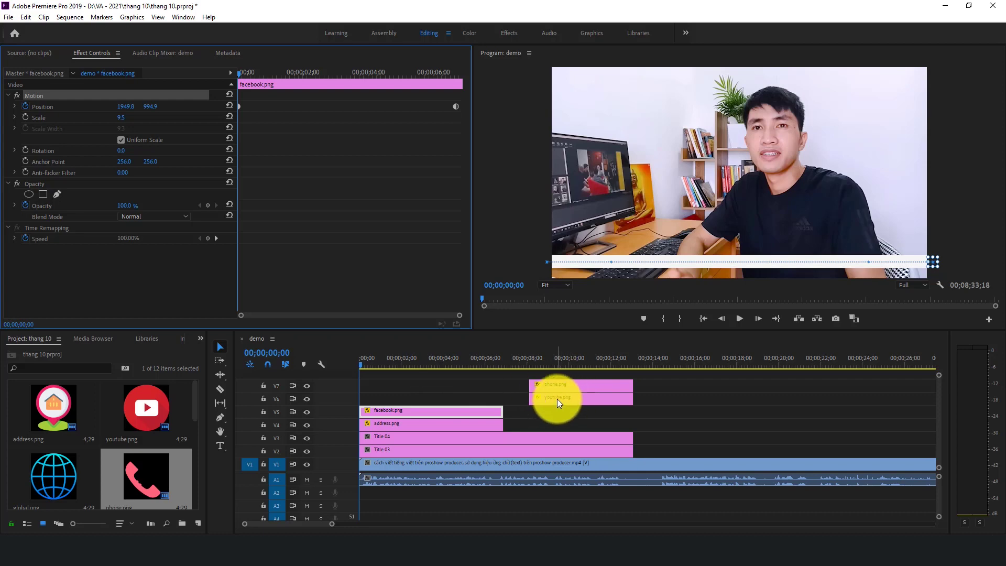
pyautogui.moveTo(558, 398); pyautogui.dragTo(380, 399)
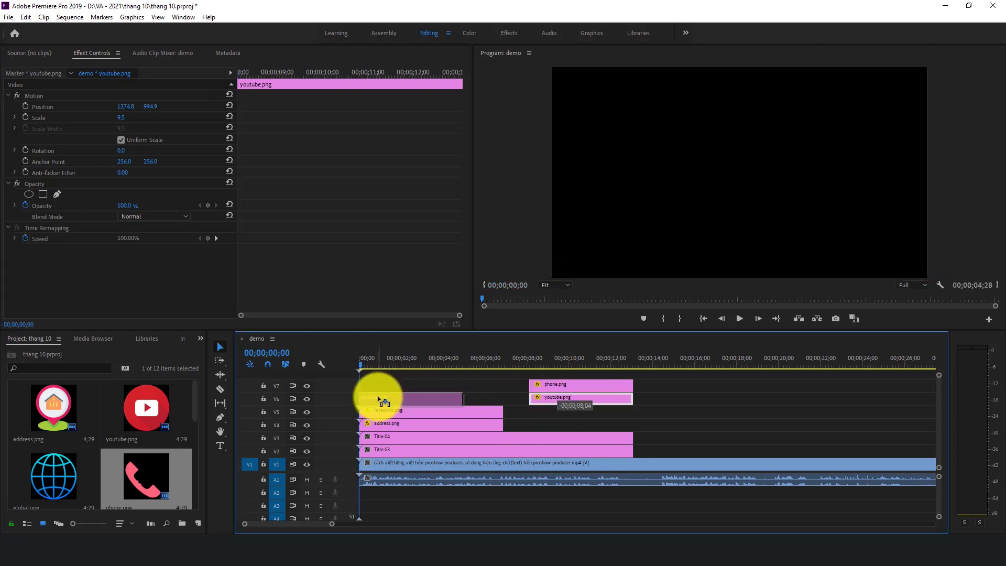
# Stretch youtube.png to facebook.png's length and paste address.png's Position crawl keyframes onto it
pyautogui.moveTo(463, 398); pyautogui.dragTo(502, 399)
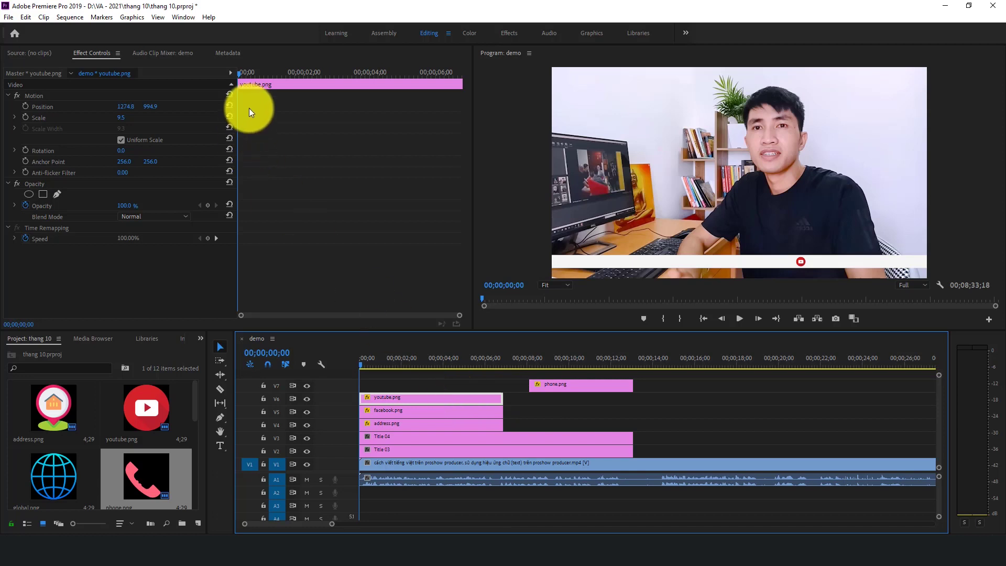
pyautogui.click(384, 426)
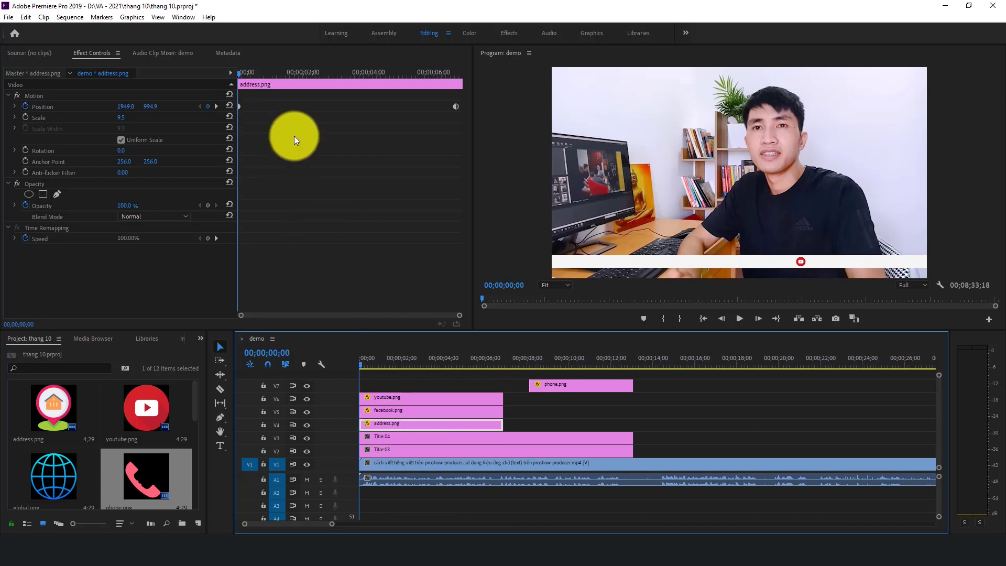
pyautogui.click(456, 107)
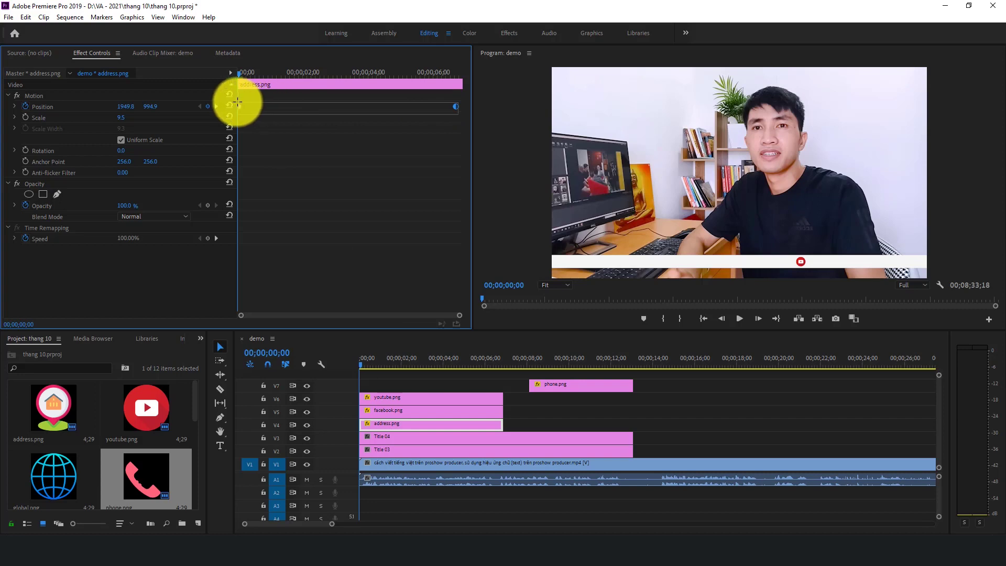
pyautogui.rightClick(243, 104)
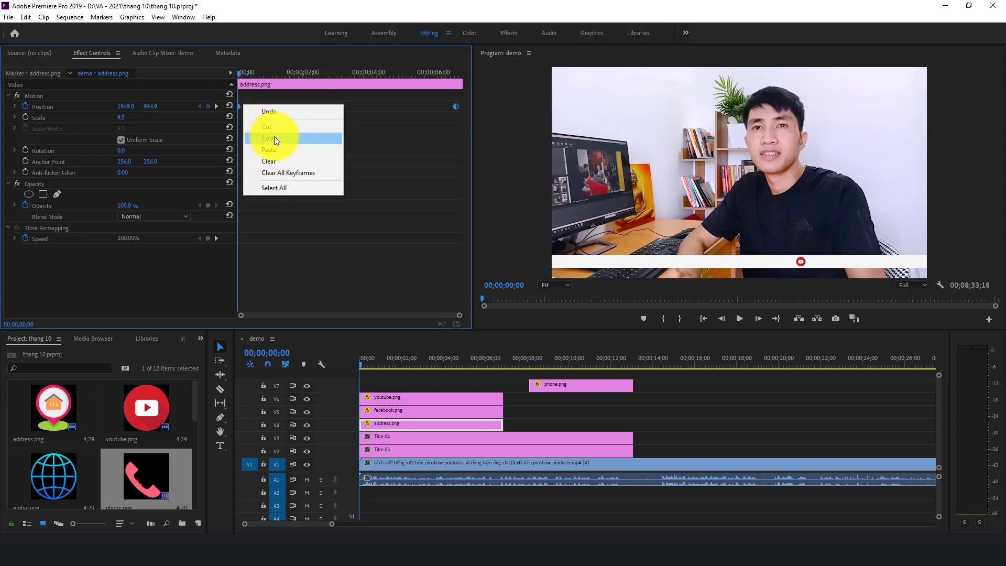
pyautogui.click(274, 137)
pyautogui.click(381, 401)
pyautogui.rightClick(275, 101)
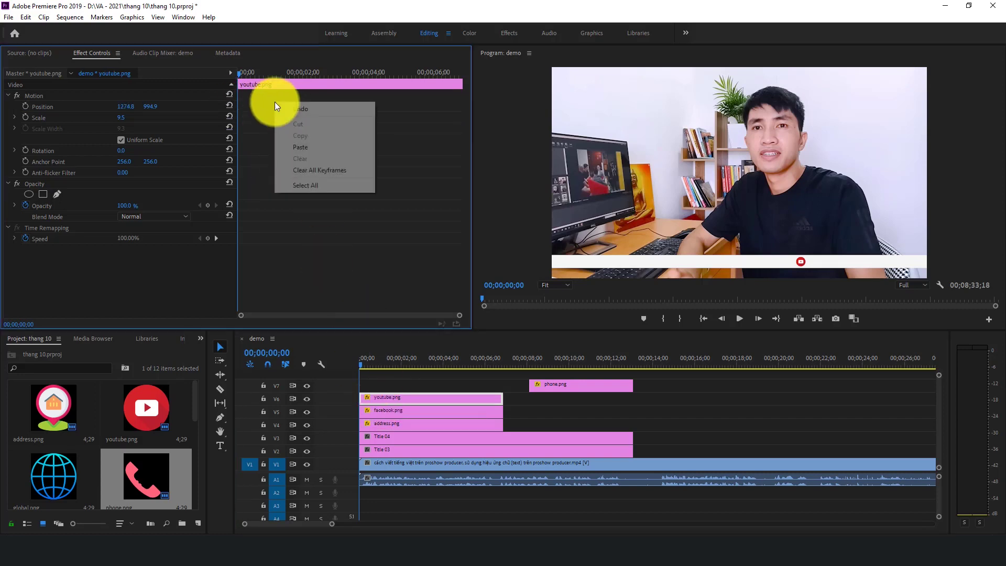
pyautogui.click(305, 147)
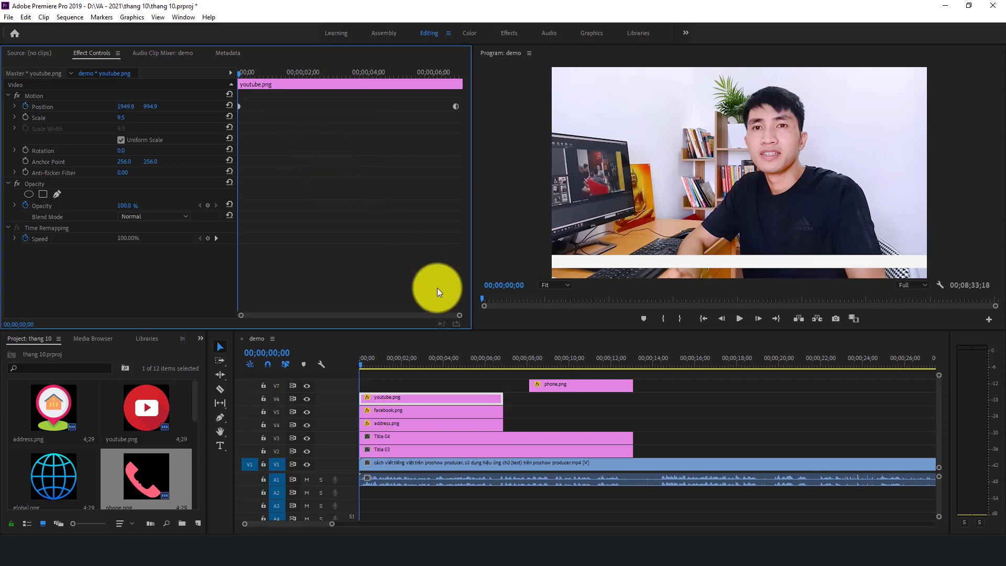
# Move phone.png to the sequence start, lengthen it to match, and paste the crawl keyframes
pyautogui.moveTo(555, 385); pyautogui.dragTo(384, 387)
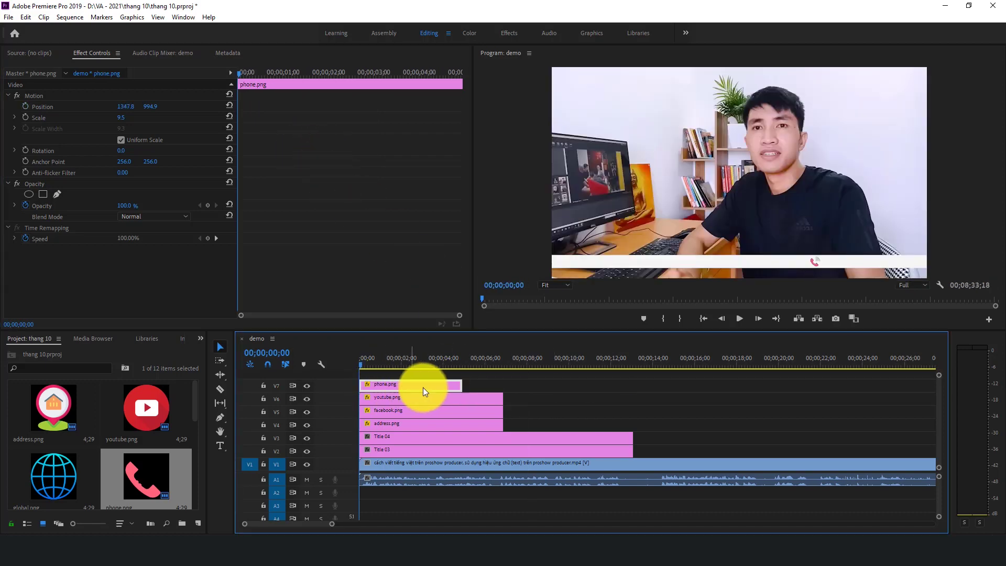
pyautogui.moveTo(468, 387); pyautogui.dragTo(503, 387)
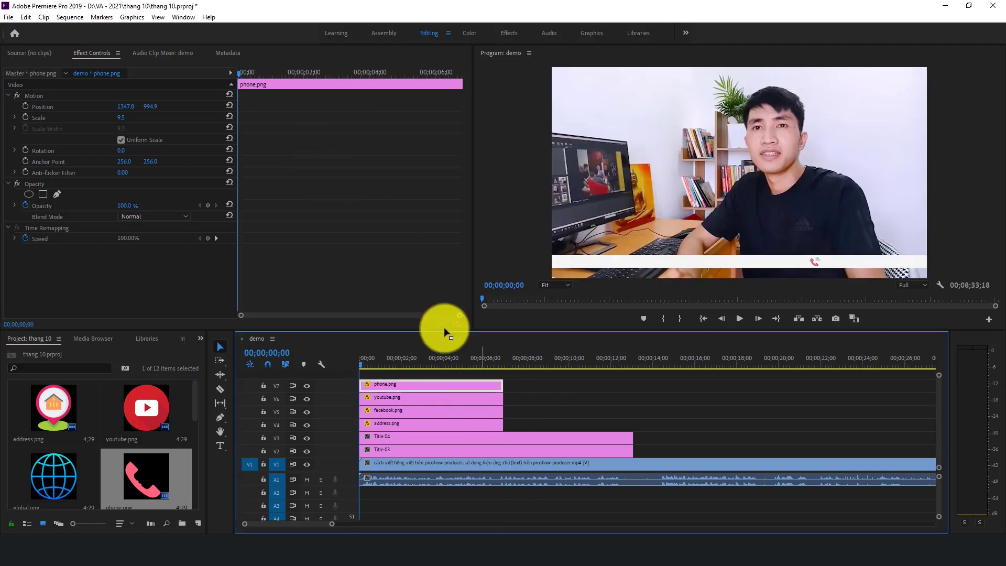
pyautogui.rightClick(325, 105)
pyautogui.click(353, 147)
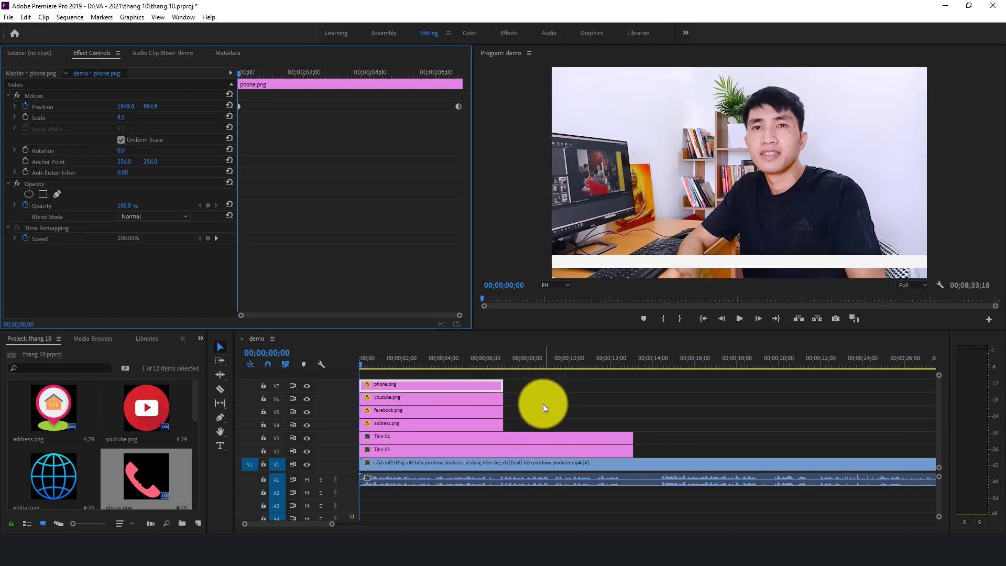
# Shift the phone, youtube and facebook clips later together and preview the result
pyautogui.moveTo(528, 413); pyautogui.dragTo(445, 382)
pyautogui.moveTo(504, 387); pyautogui.dragTo(651, 386)
pyautogui.click(464, 398)
pyautogui.press('space')
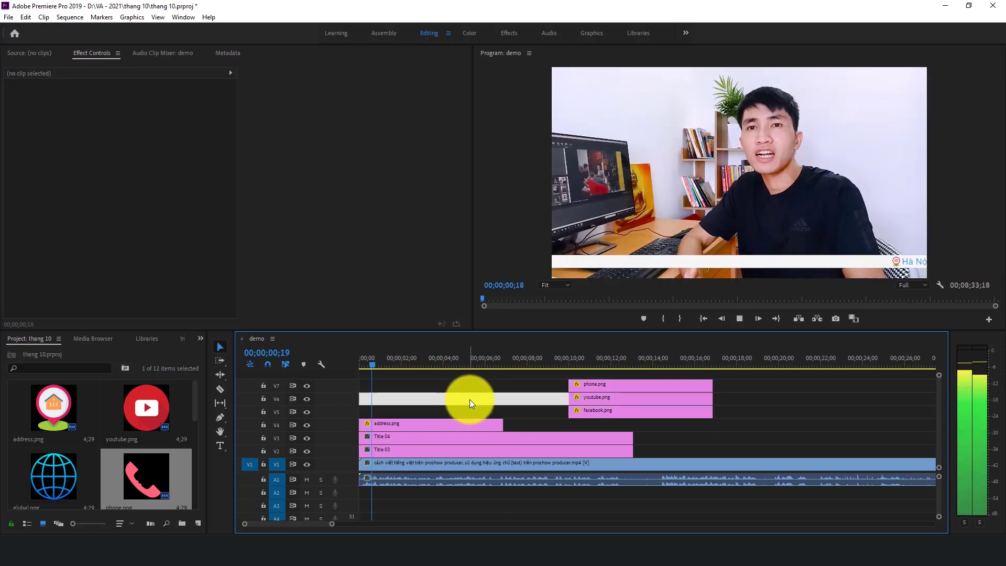
pyautogui.press('space')
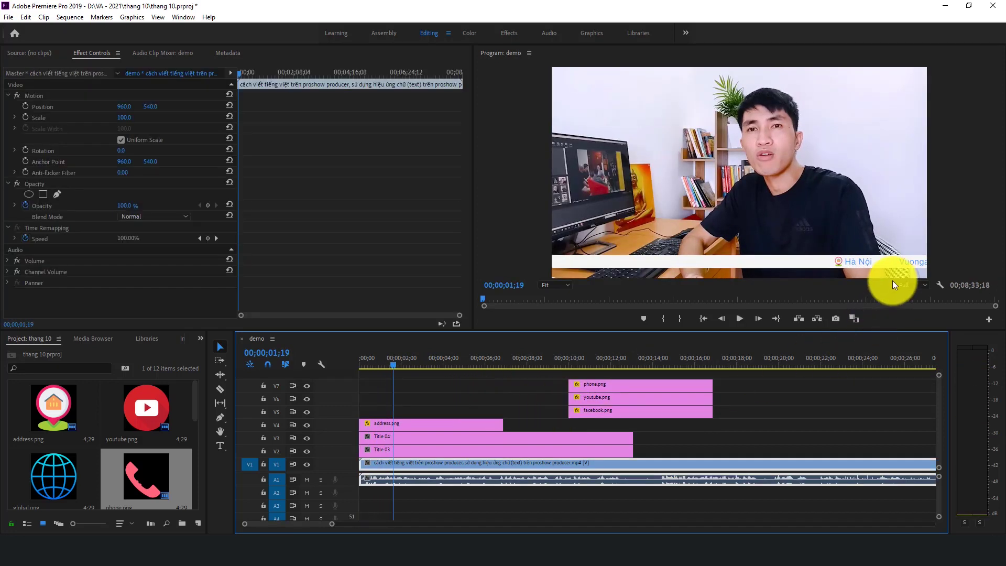
# Move facebook.png on V5 to start just after address.png, around 00;00;00;22, and preview
pyautogui.click(619, 414)
pyautogui.moveTo(619, 413); pyautogui.dragTo(443, 414)
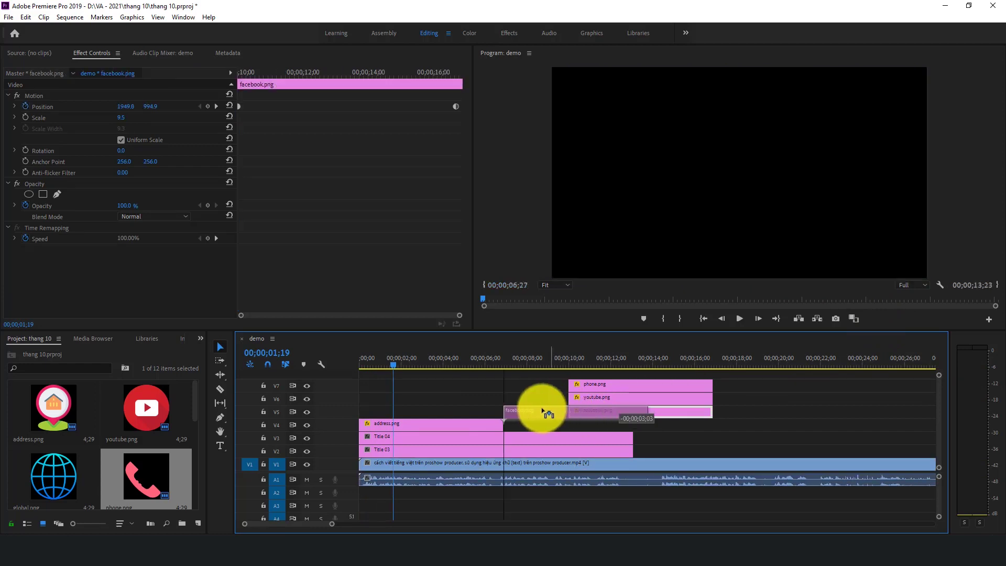
pyautogui.click(375, 363)
pyautogui.moveTo(443, 414); pyautogui.dragTo(404, 413)
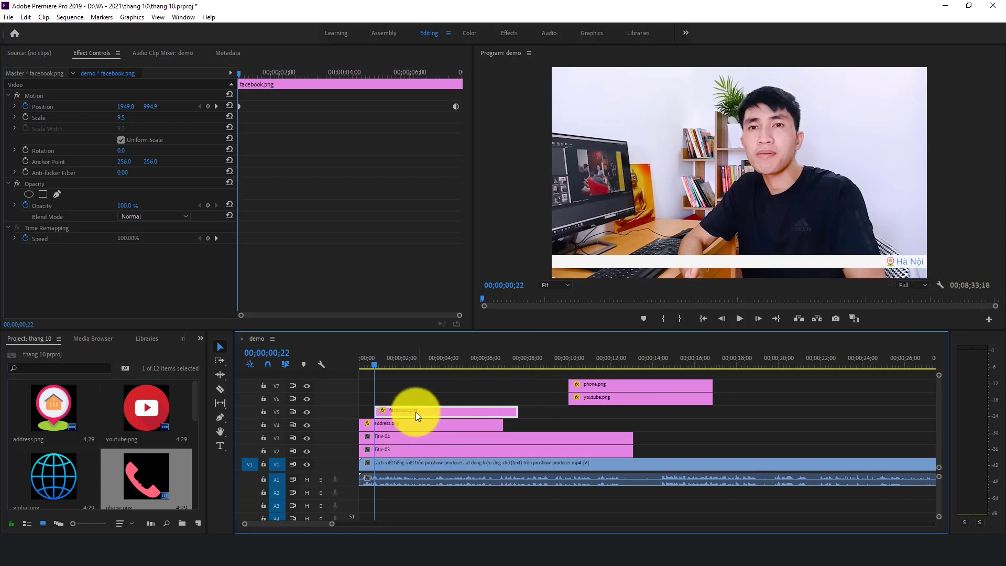
pyautogui.press('space')
pyautogui.press('space')
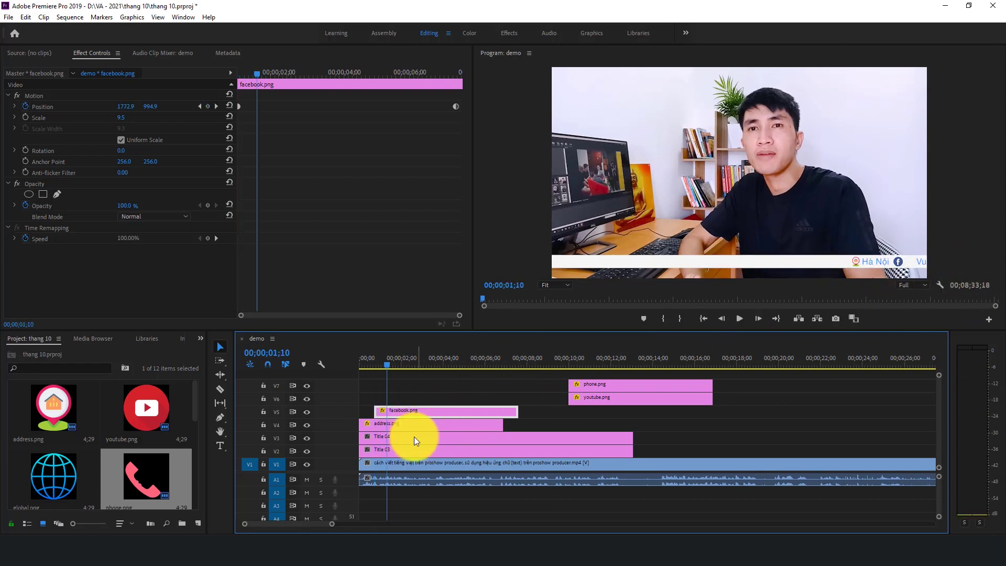
# Nudge facebook.png's start slightly later, preview from 00;00;00;27, and drag youtube.png earlier on V6
pyautogui.click(399, 410)
pyautogui.press('=')
pyautogui.press('=')
pyautogui.moveTo(531, 414)
pyautogui.mouseDown()
pyautogui.moveTo(579, 417)
pyautogui.moveTo(542, 412)
pyautogui.mouseUp()
pyautogui.click(511, 362)
pyautogui.press('-')
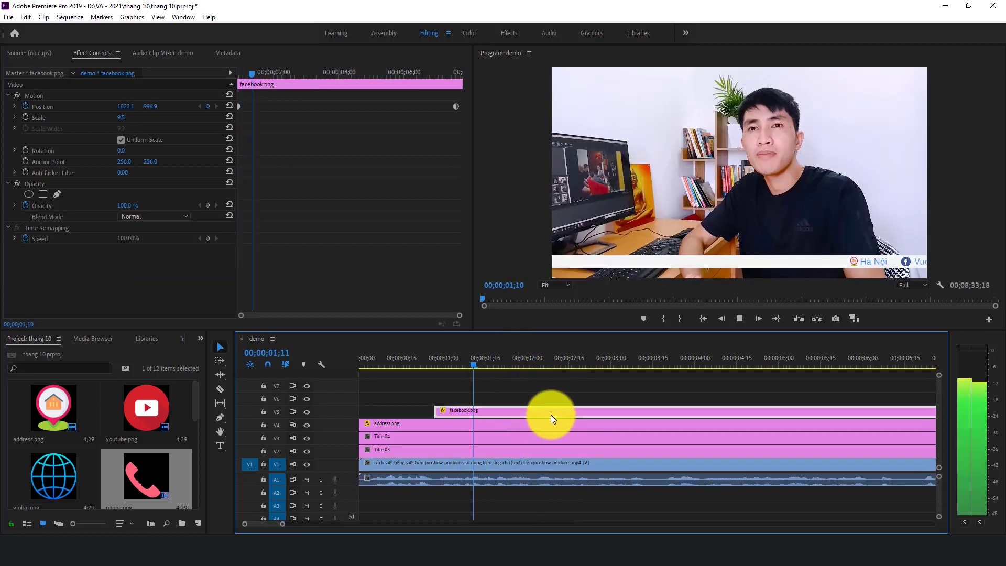
pyautogui.press('space')
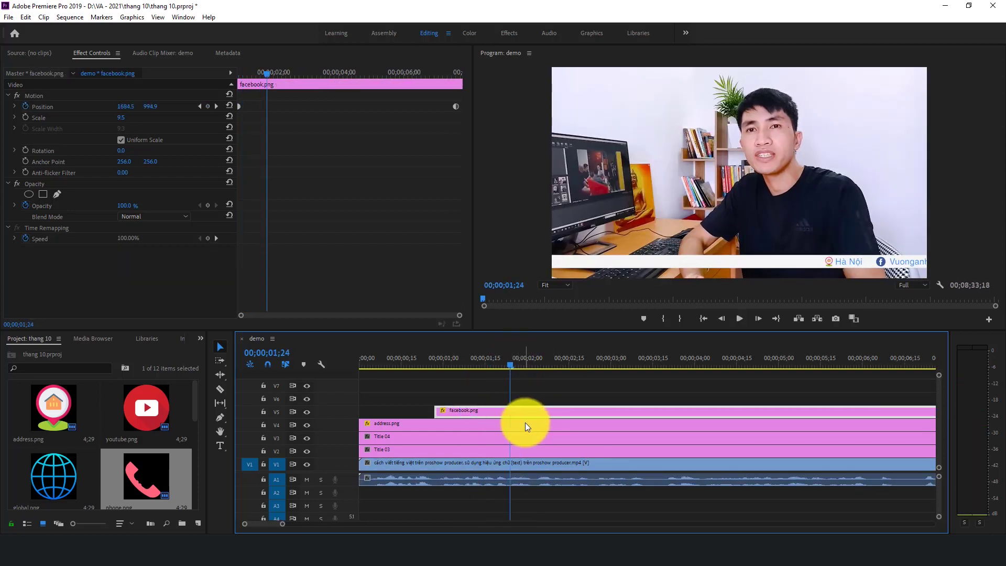
pyautogui.press('-')
pyautogui.press('space')
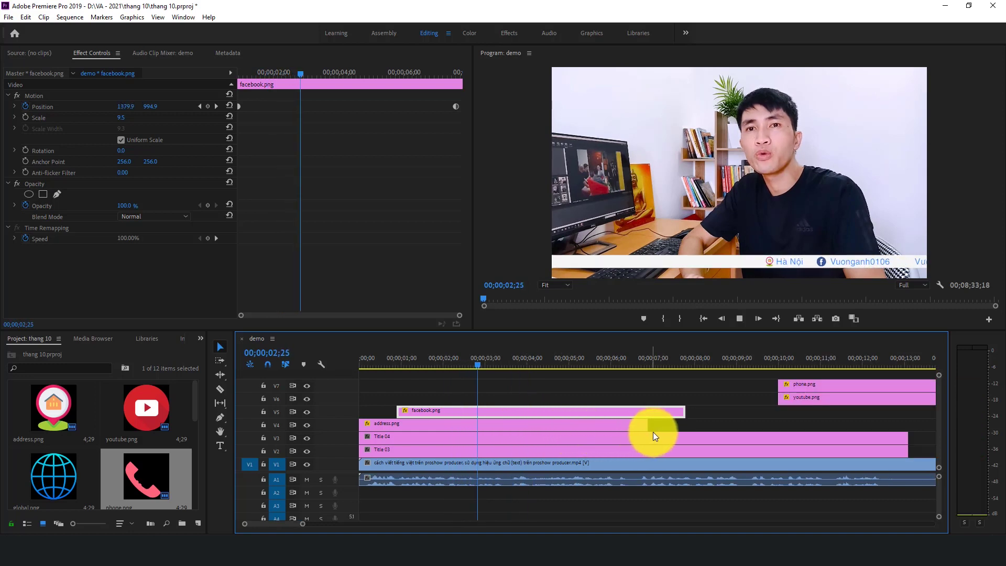
pyautogui.press('space')
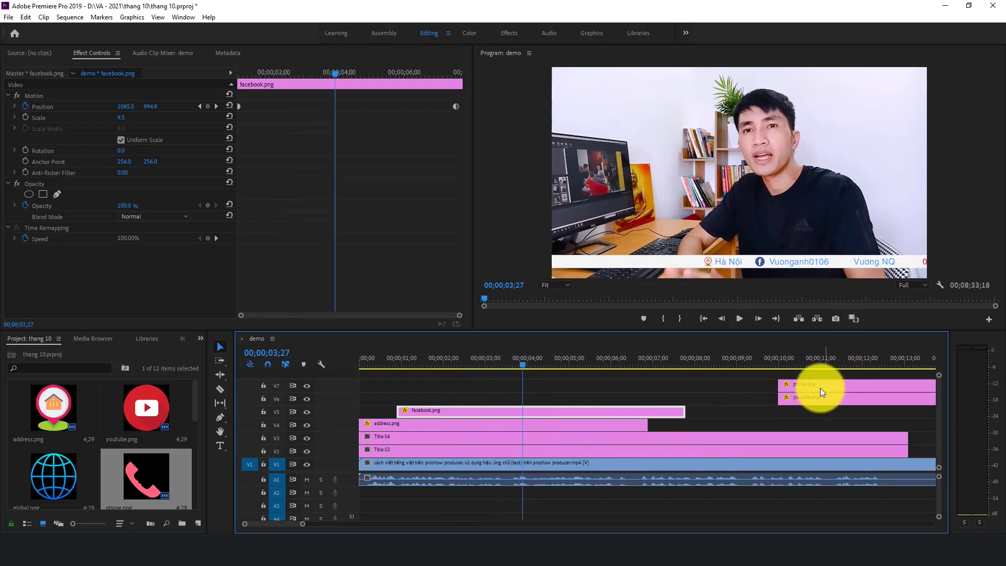
pyautogui.moveTo(813, 395); pyautogui.dragTo(465, 399)
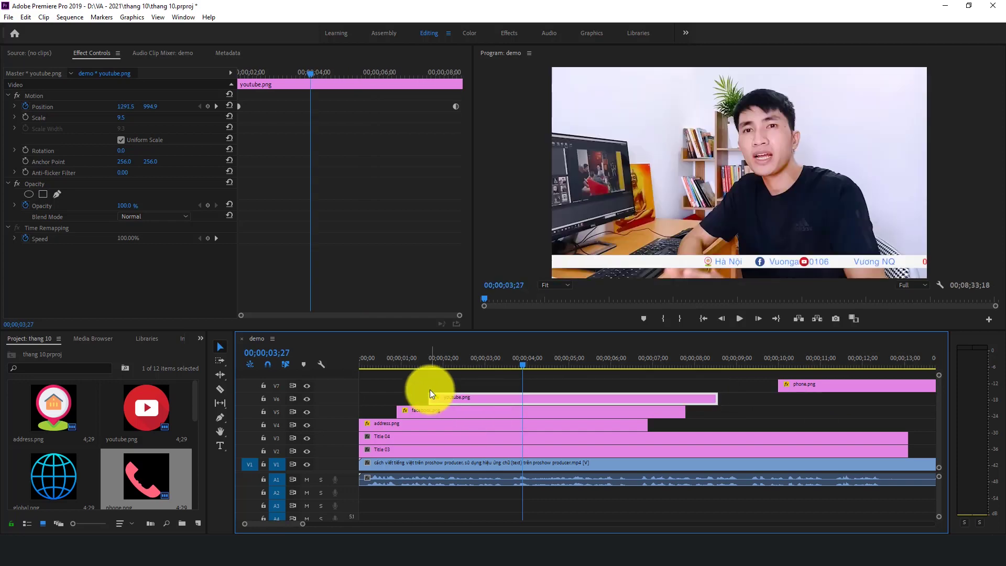
# Push youtube.png slightly later so it follows Facebook, previewing around 00;00;02;07 to 00;00;03;00
pyautogui.click(429, 361)
pyautogui.press('space')
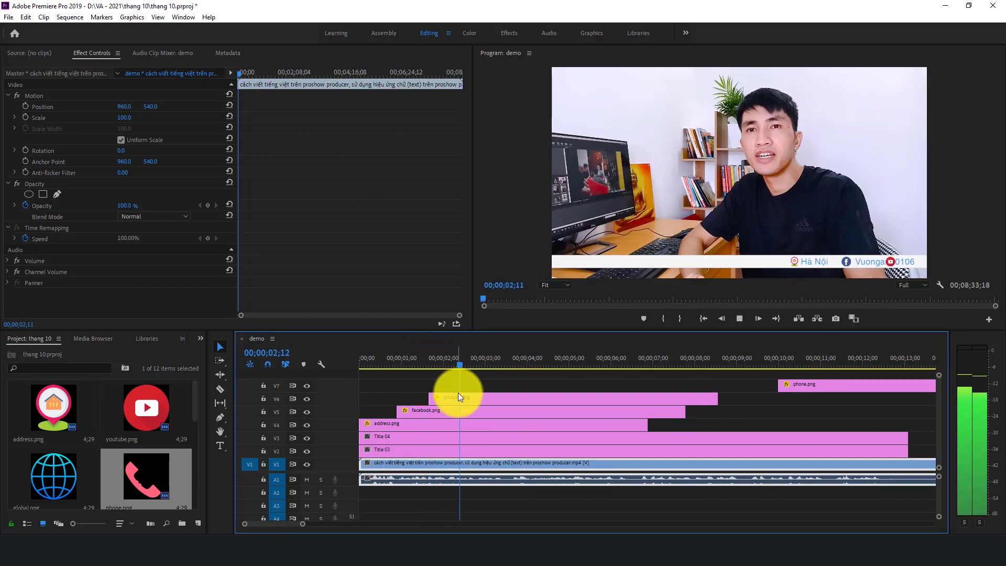
pyautogui.moveTo(452, 399); pyautogui.dragTo(482, 398)
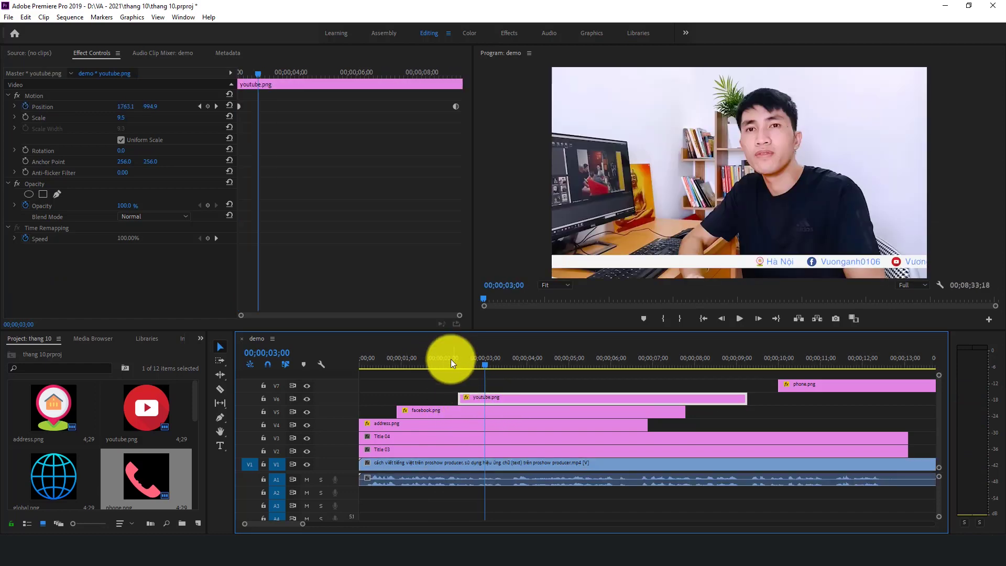
pyautogui.click(454, 358)
pyautogui.press('space')
pyautogui.press('space')
pyautogui.moveTo(474, 402); pyautogui.dragTo(498, 398)
pyautogui.click(463, 364)
pyautogui.press('space')
pyautogui.press('space')
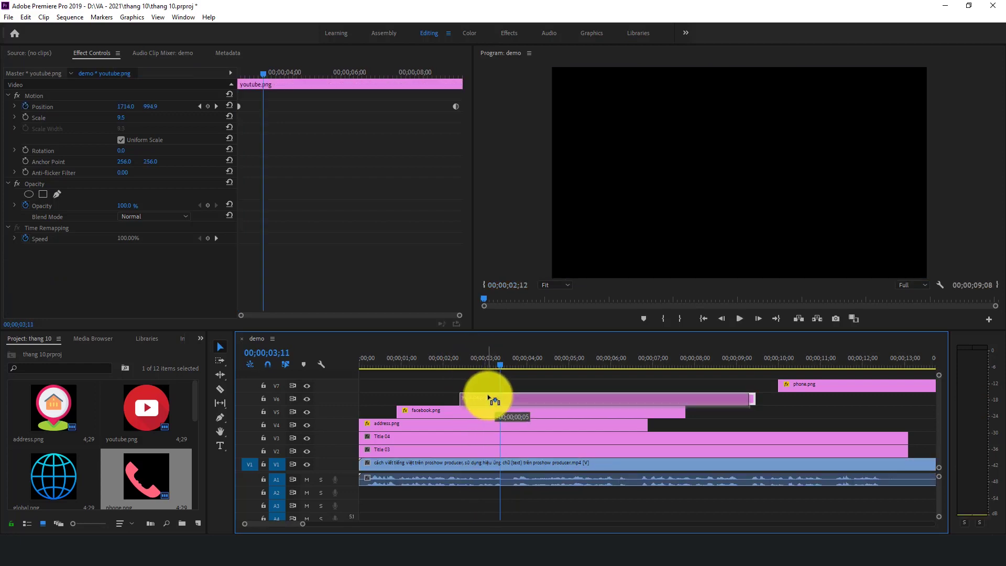
pyautogui.press('space')
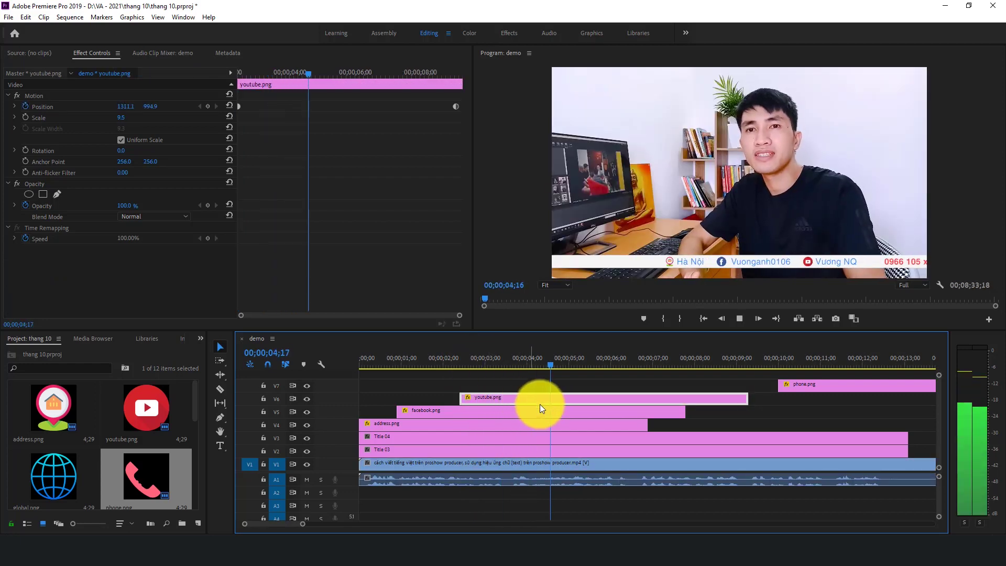
pyautogui.press('space')
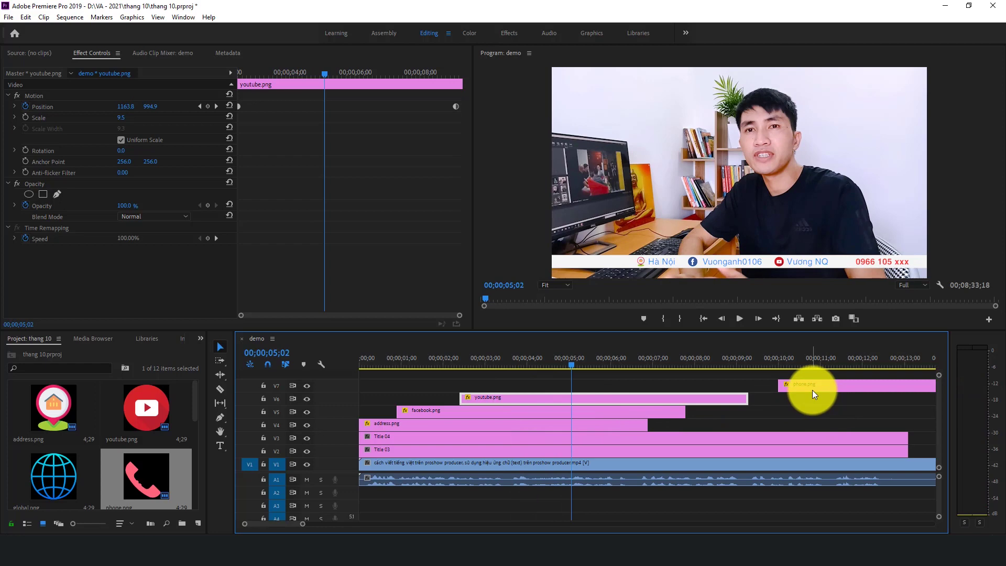
# Move phone.png on V7 earlier to start after youtube.png, near 00;00;03;22
pyautogui.moveTo(812, 394); pyautogui.dragTo(563, 379)
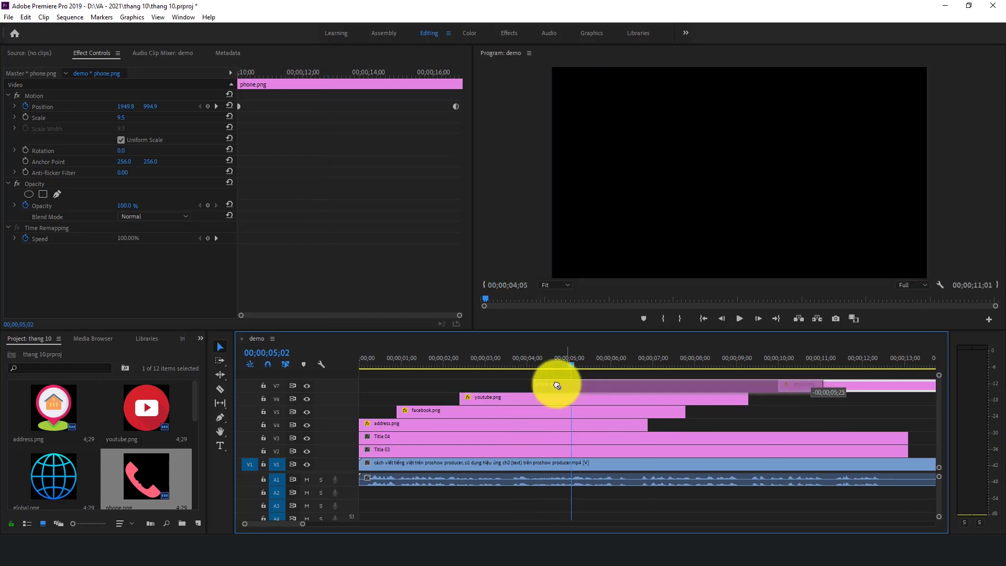
pyautogui.click(526, 366)
pyautogui.press('space')
pyautogui.press('space')
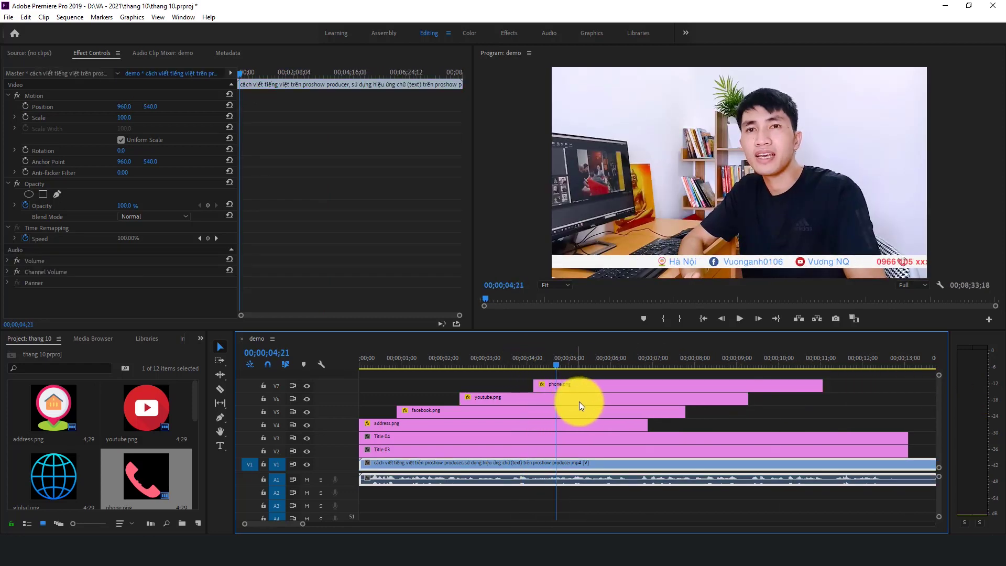
pyautogui.moveTo(564, 382); pyautogui.dragTo(556, 382)
pyautogui.click(520, 385)
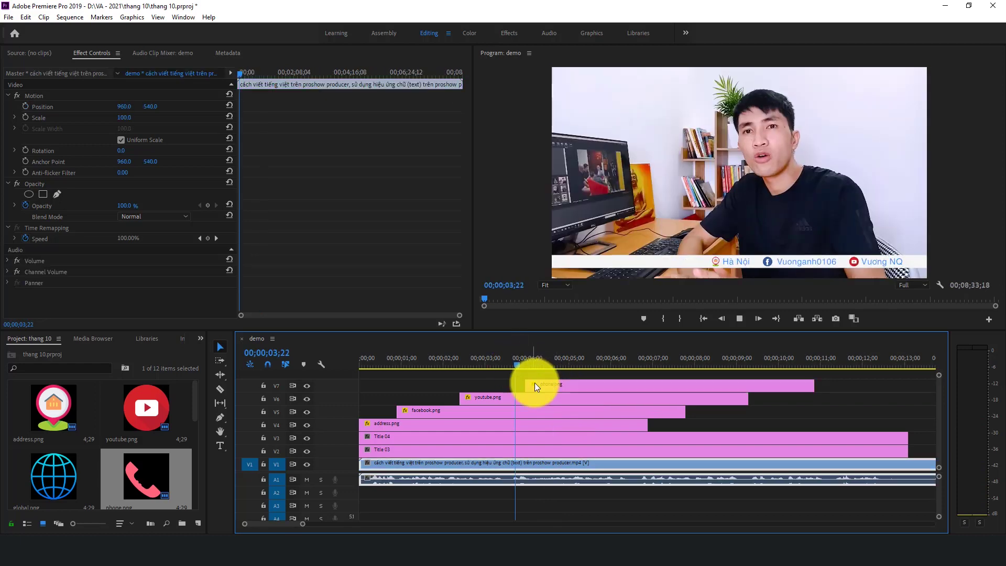
pyautogui.moveTo(545, 390); pyautogui.dragTo(531, 391)
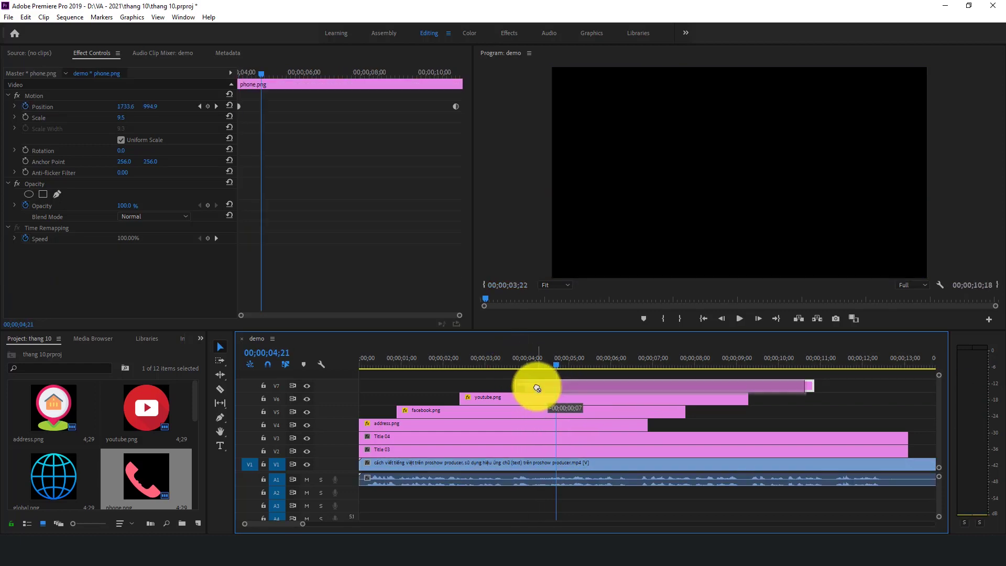
# Nudge phone.png slightly earlier again, then play the whole sequence from the start
pyautogui.press('=')
pyautogui.press('=')
pyautogui.moveTo(681, 384); pyautogui.dragTo(671, 382)
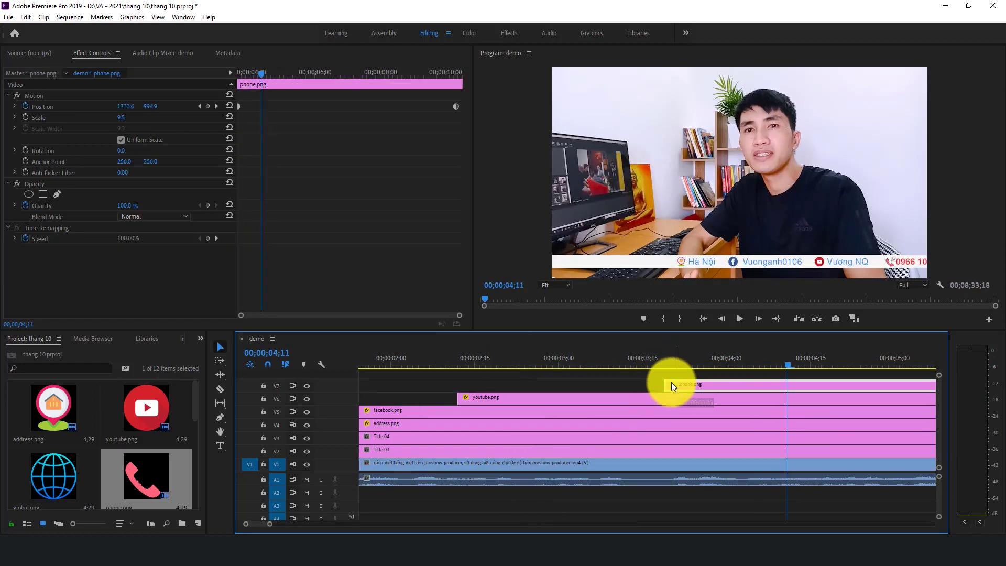
pyautogui.click(649, 364)
pyautogui.press('space')
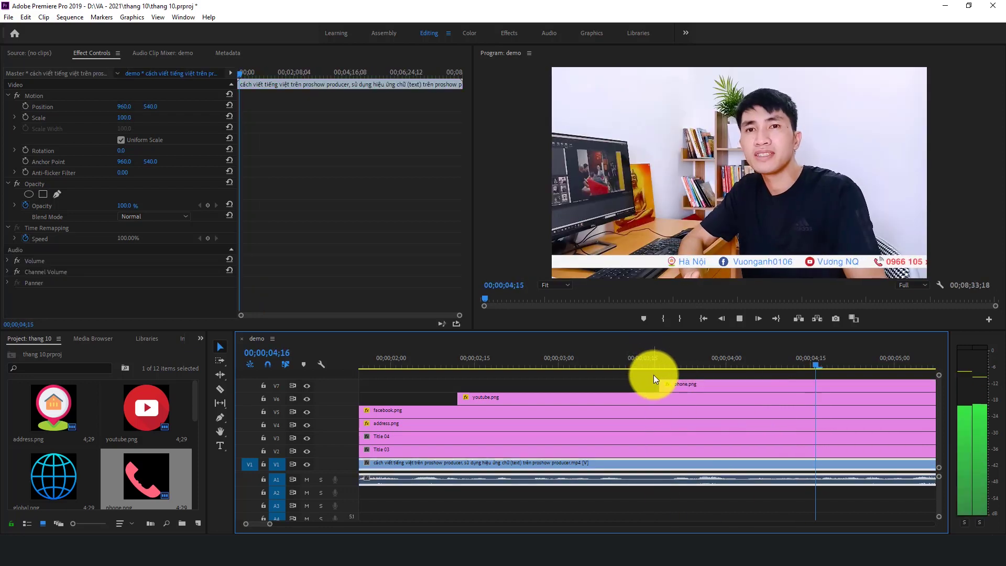
pyautogui.press('space')
pyautogui.press('-')
pyautogui.press('-')
pyautogui.press('-')
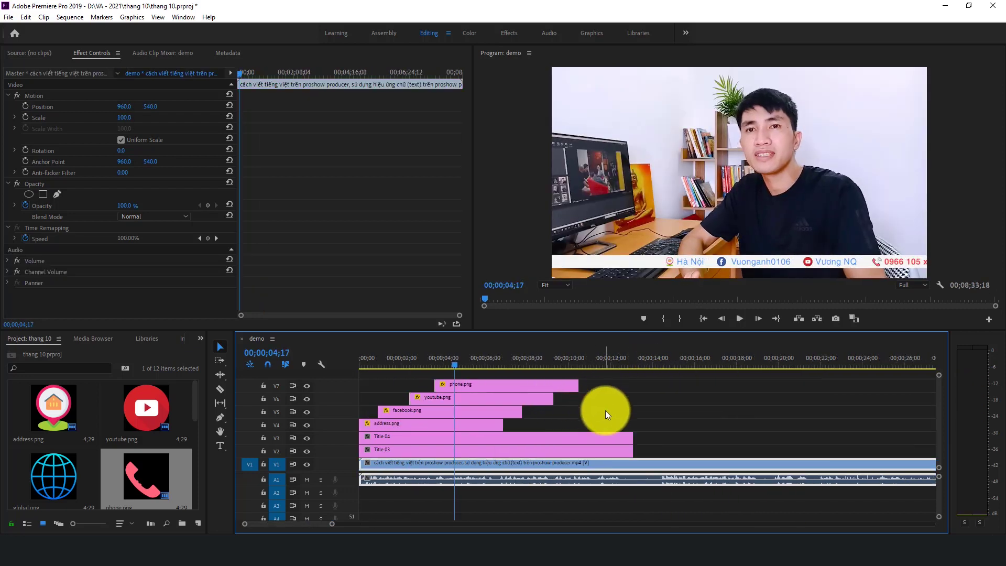
pyautogui.press('-')
pyautogui.click(740, 322)
pyautogui.press('Home')
pyautogui.click(740, 320)
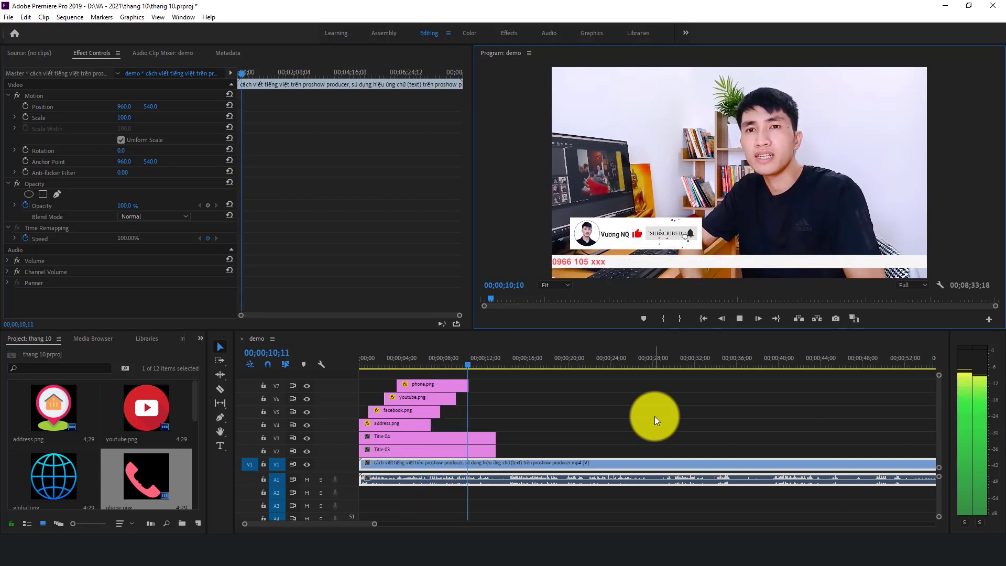
pyautogui.press('space')
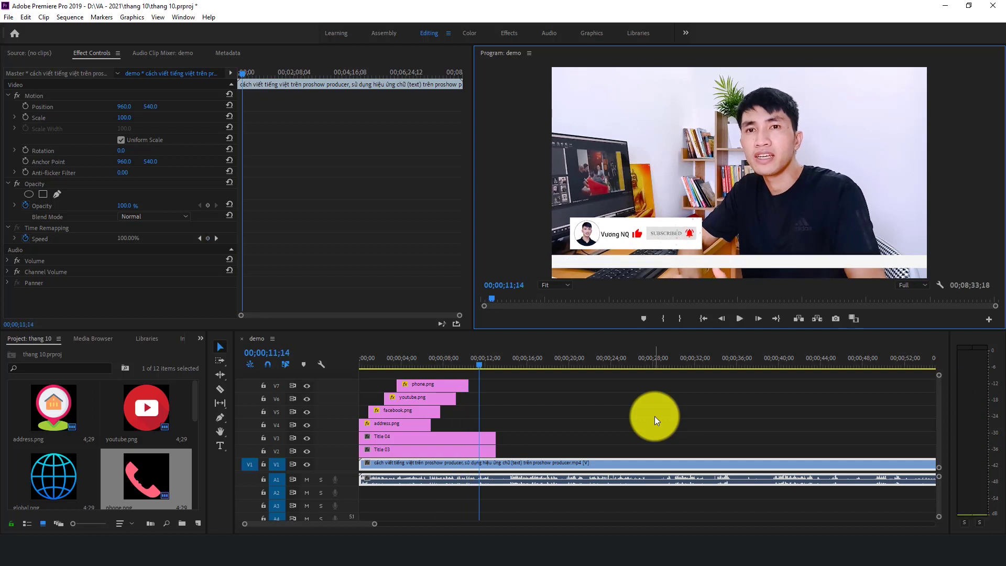